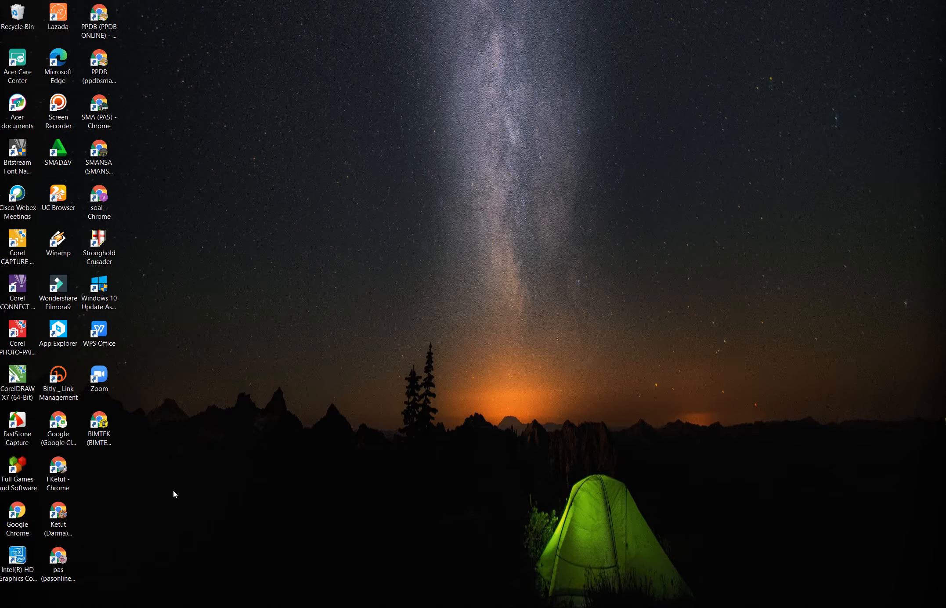
Open My Drive in the BIMTEK Chrome profile by way of a Google search for "Google drive".
double_click(110, 443)
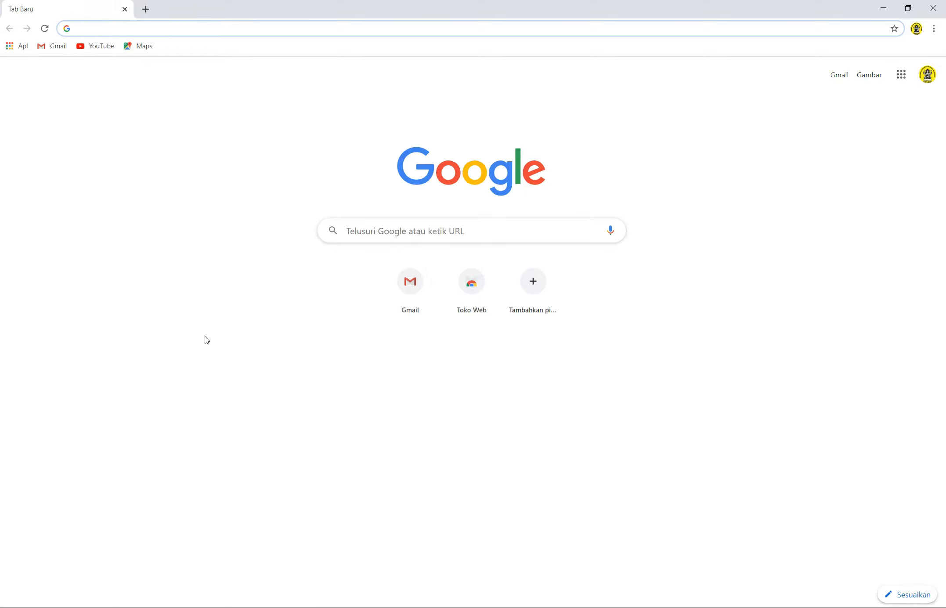
text(Google )
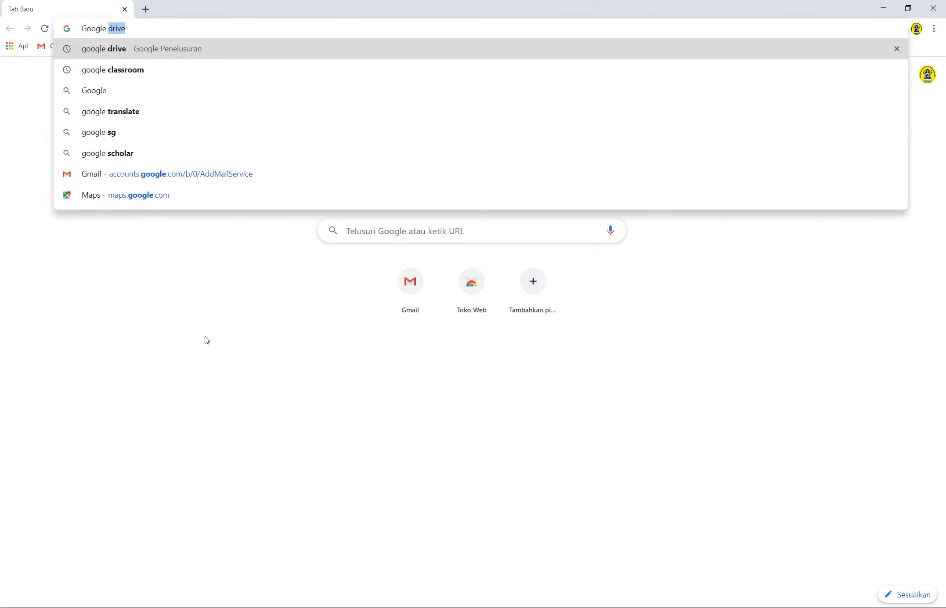
text(drive)
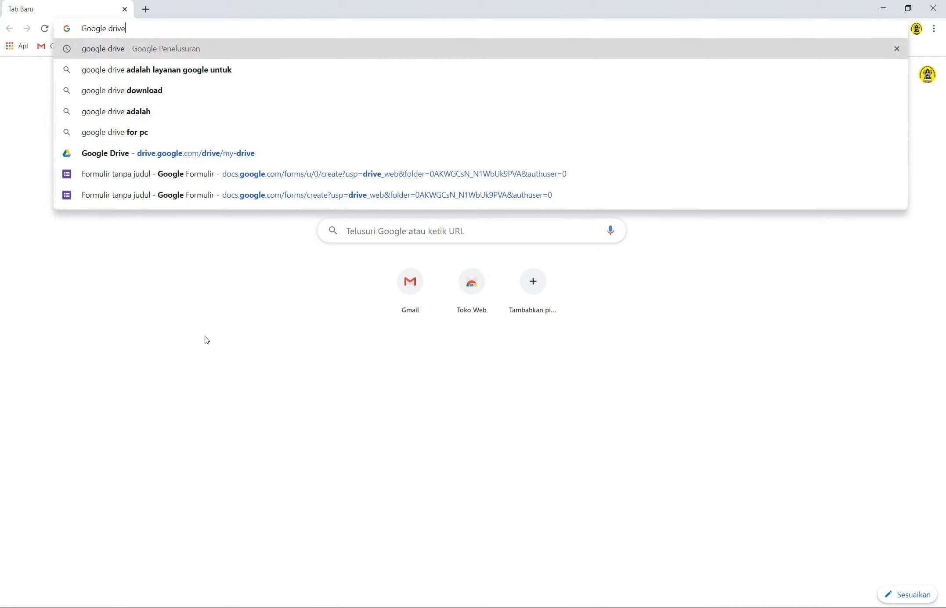
key(Return)
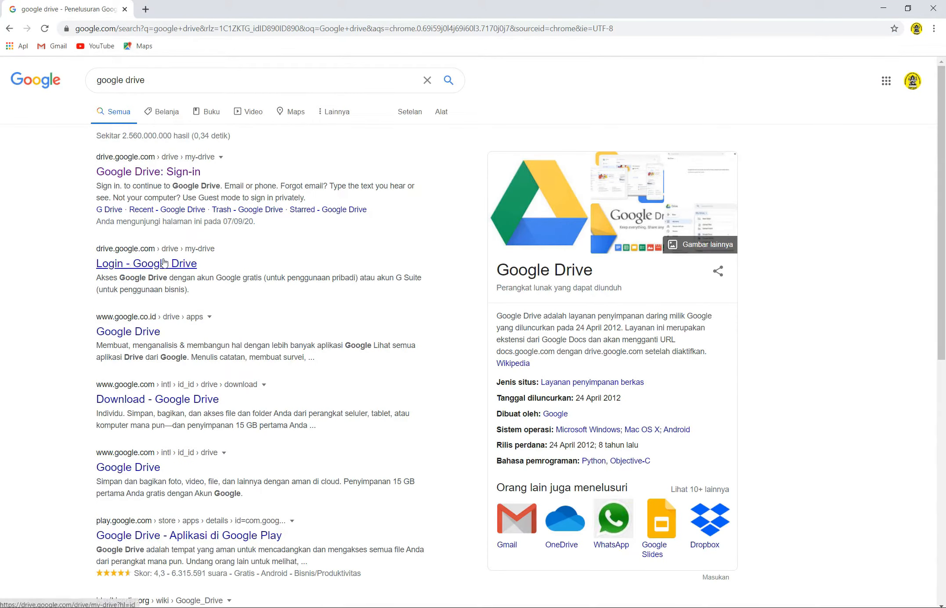
click(140, 333)
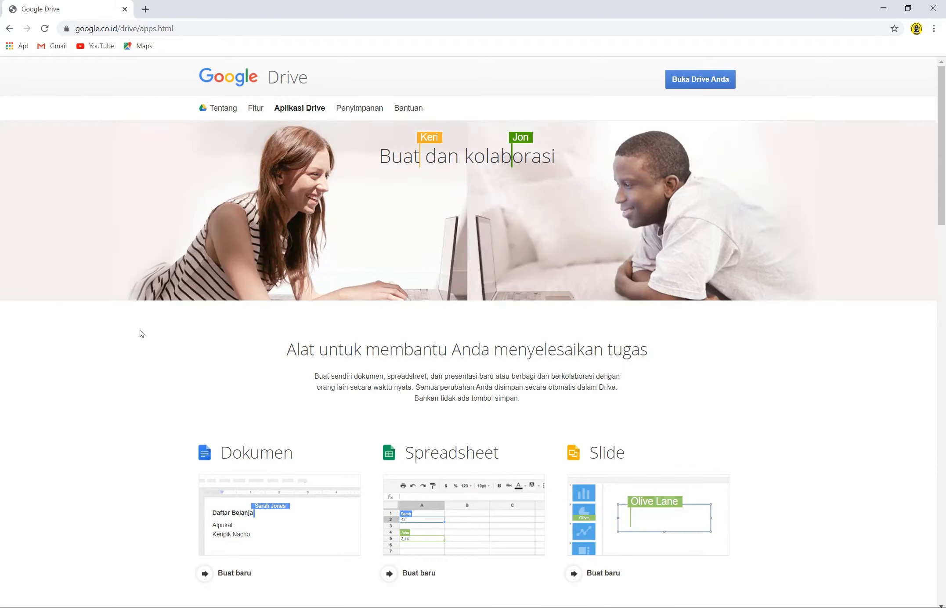
click(721, 80)
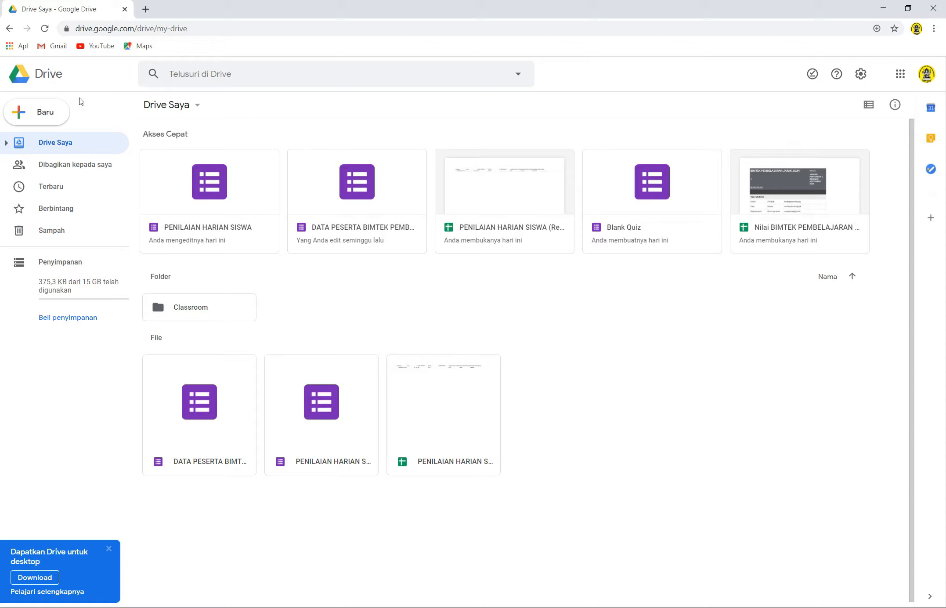
Create a new blank Google Formulir in My Drive.
click(46, 117)
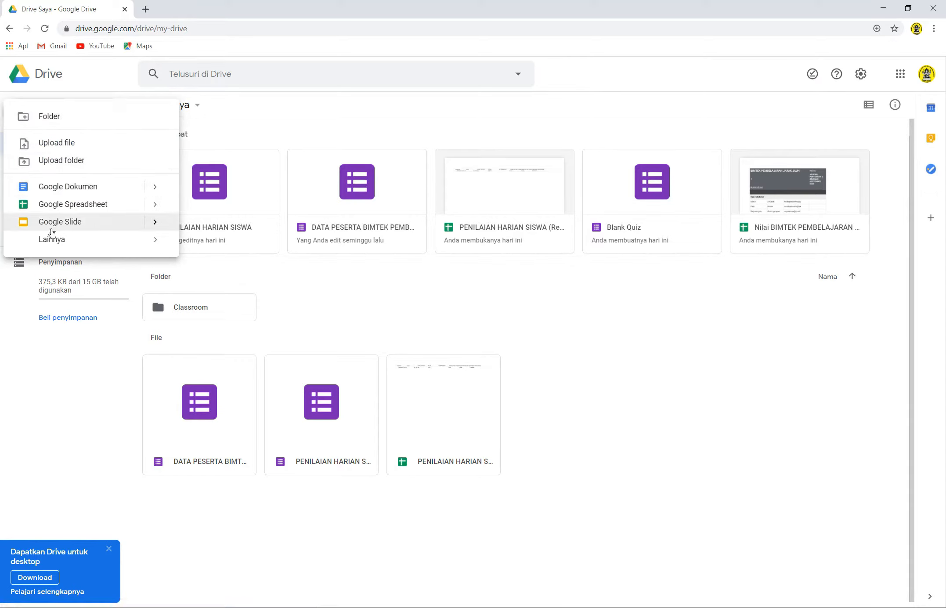
mouse_move(51, 246)
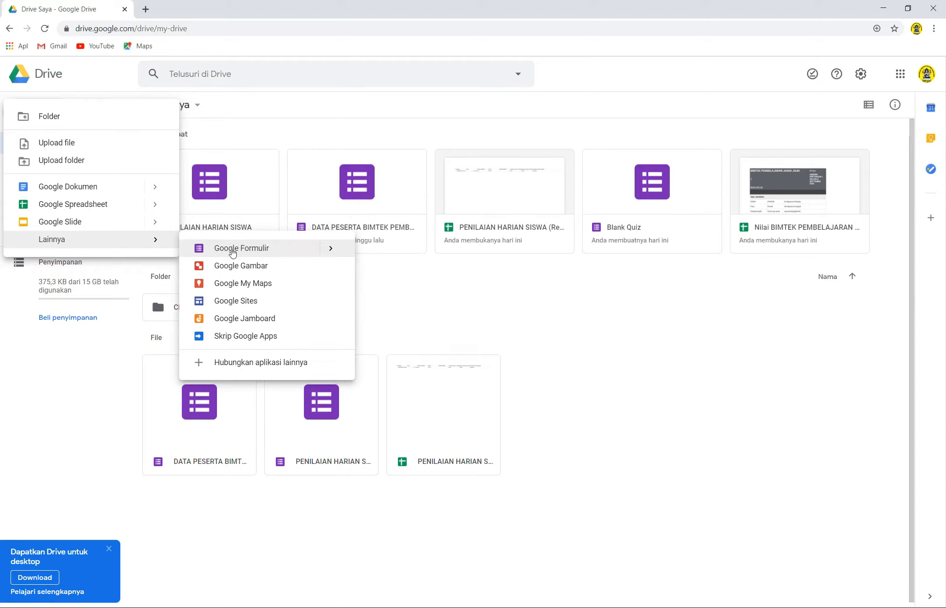
click(232, 251)
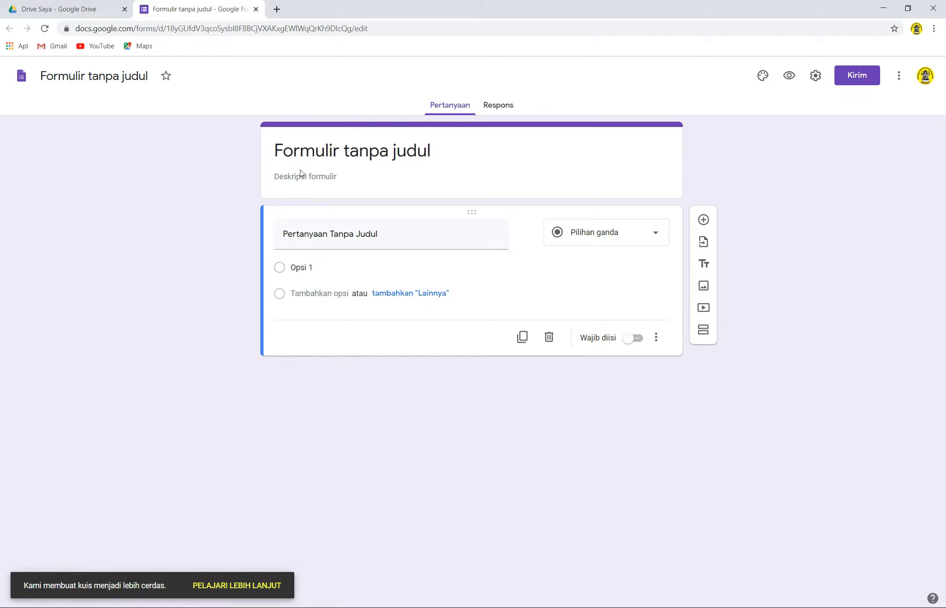
Set the form's title to "PENILAIAN HARIAN SISWA" in capital letters.
click(302, 153)
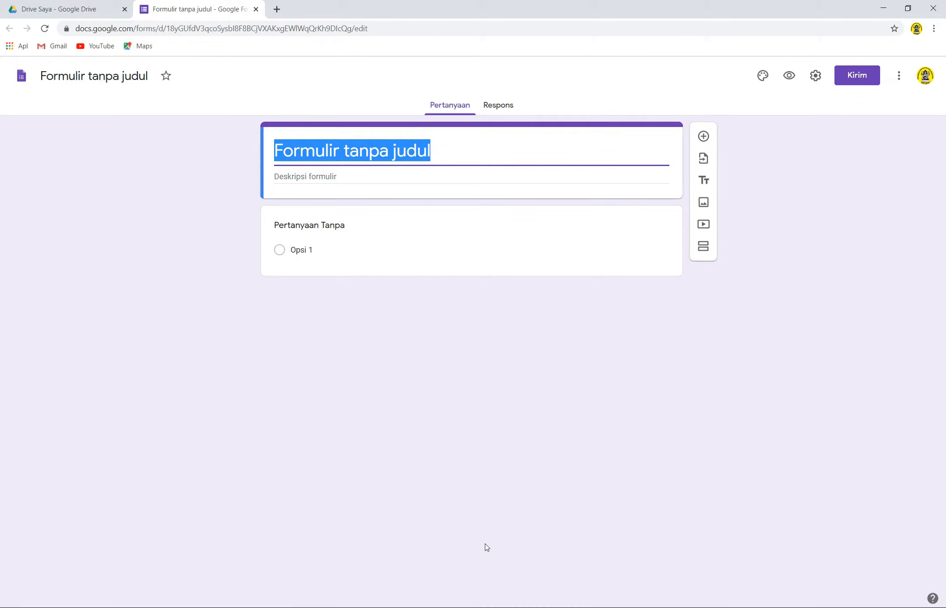
text(Pen)
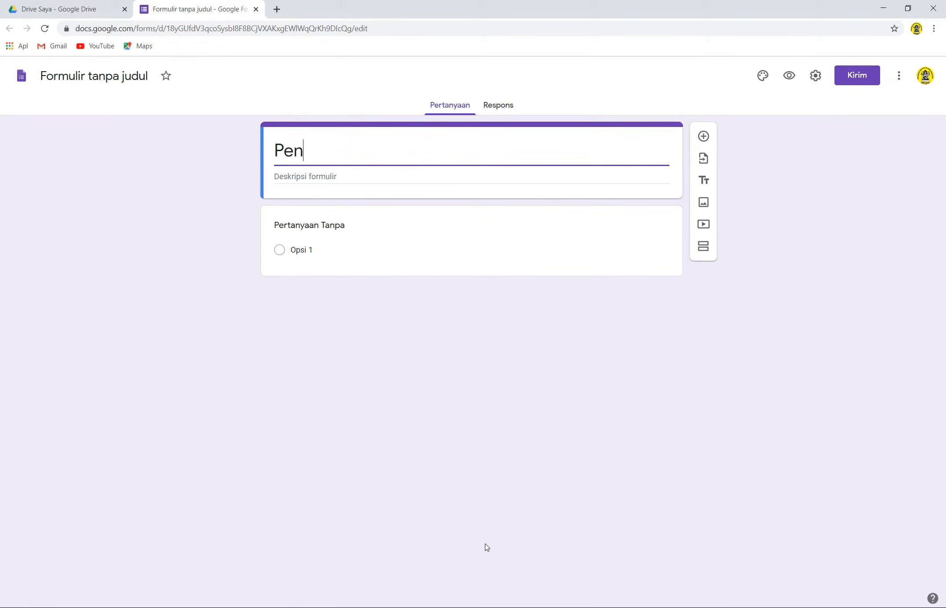
key(BackSpace)
key(BackSpace)
key(Caps_Lock)
text(ENILAIA)
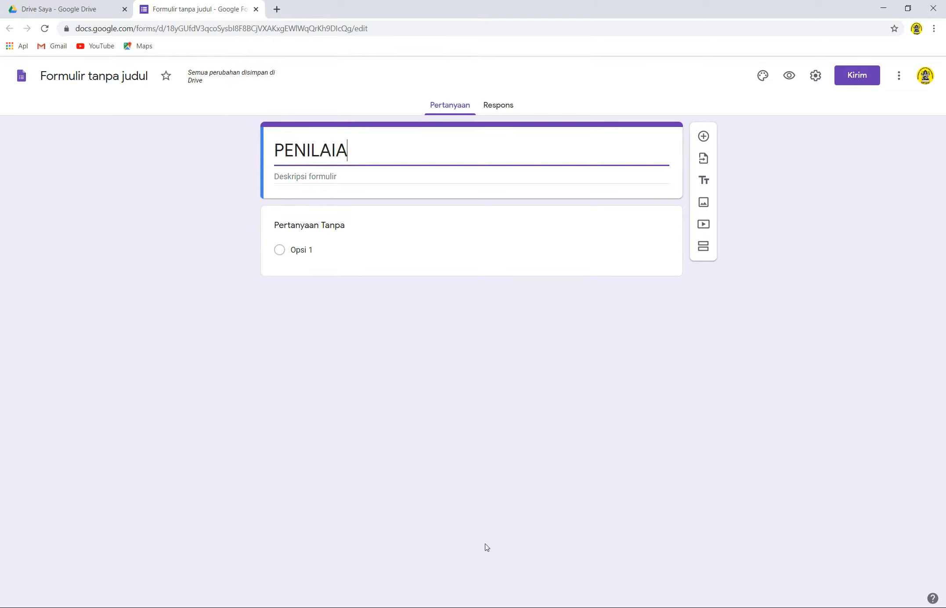
text(N HARIA)
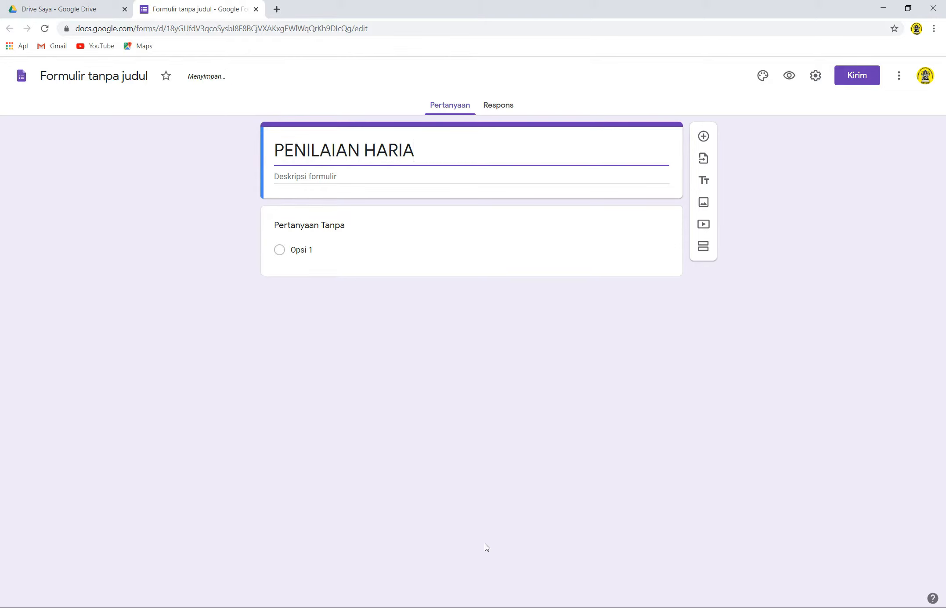
text(N SISWA)
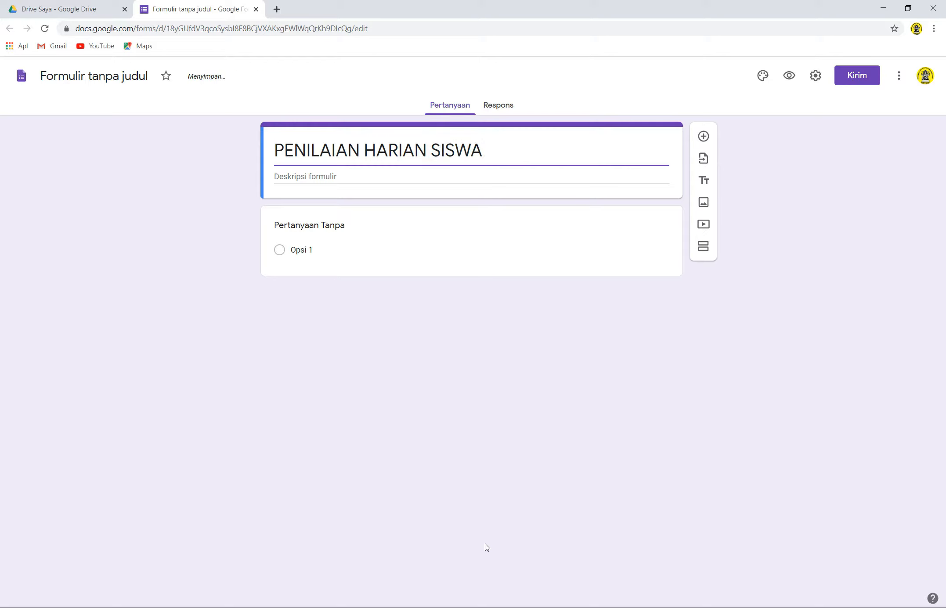
Enter "SILAHKAN ISI DATA KALIAN DENGAN BENAR" as the form description.
click(415, 180)
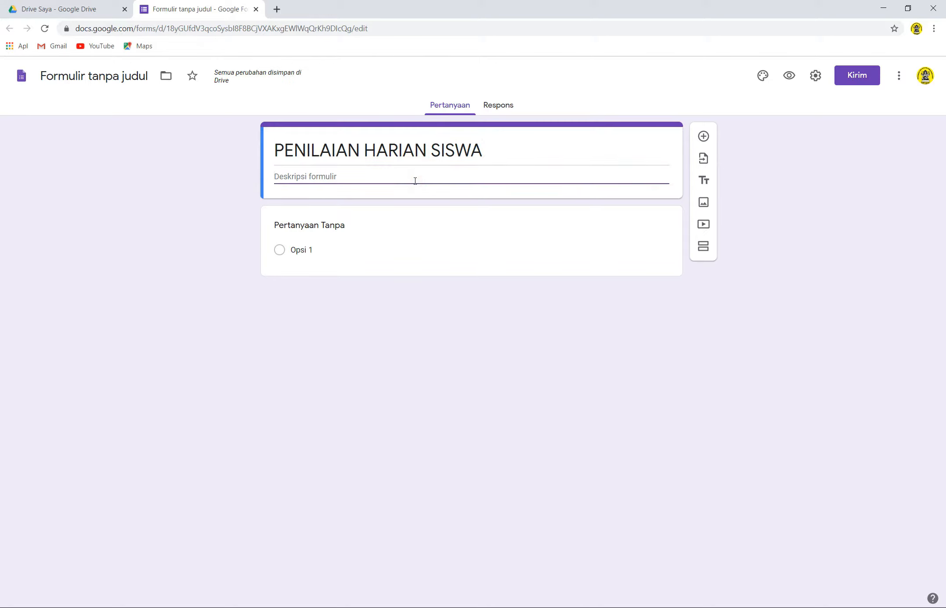
text(SILAHKAN ISI DA)
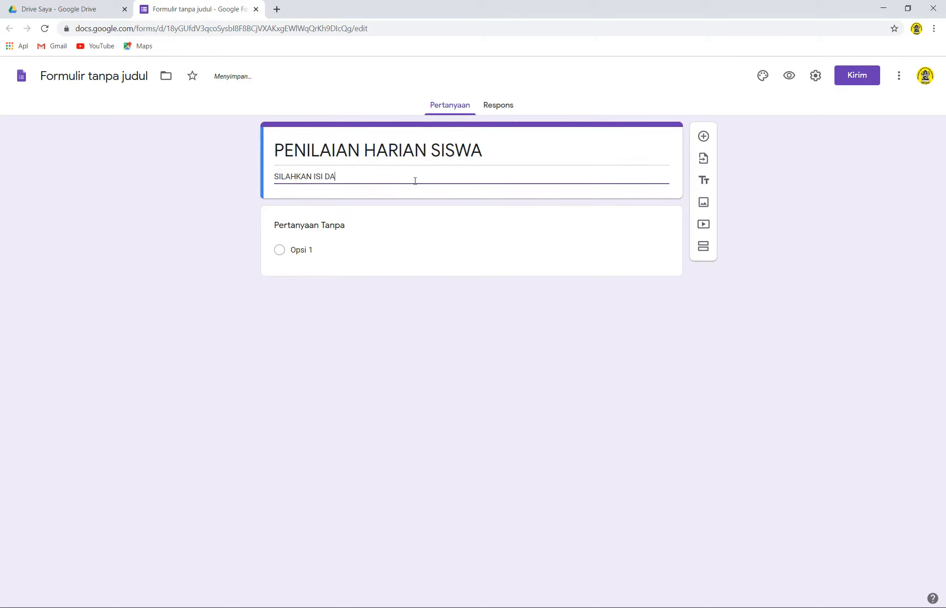
text(TA KALIAN DENGA)
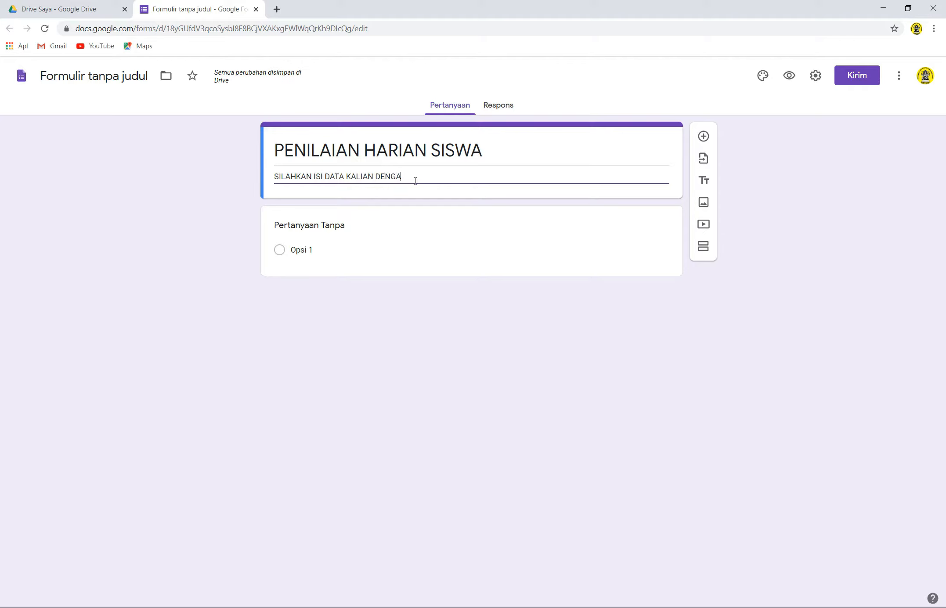
text(N BEN)
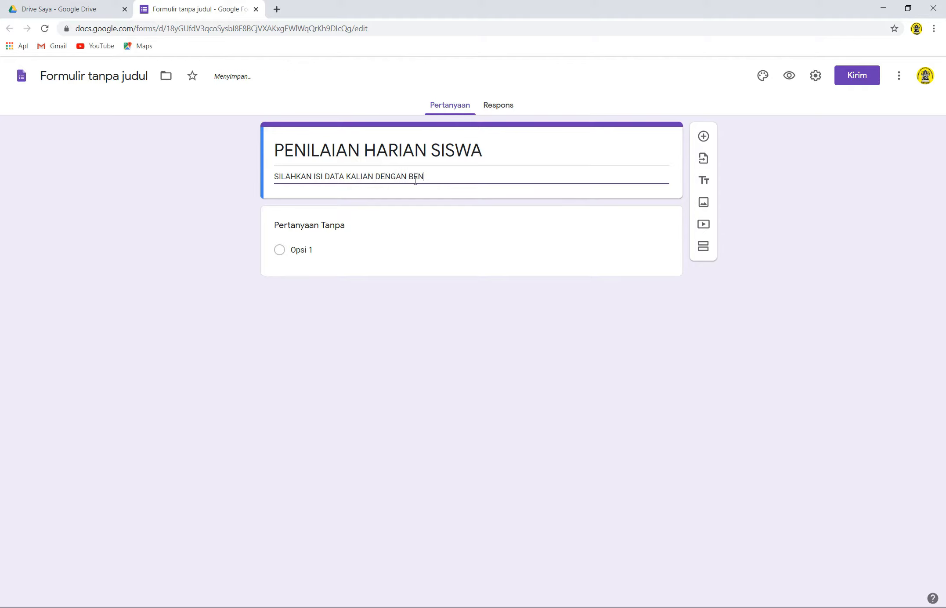
text(AR)
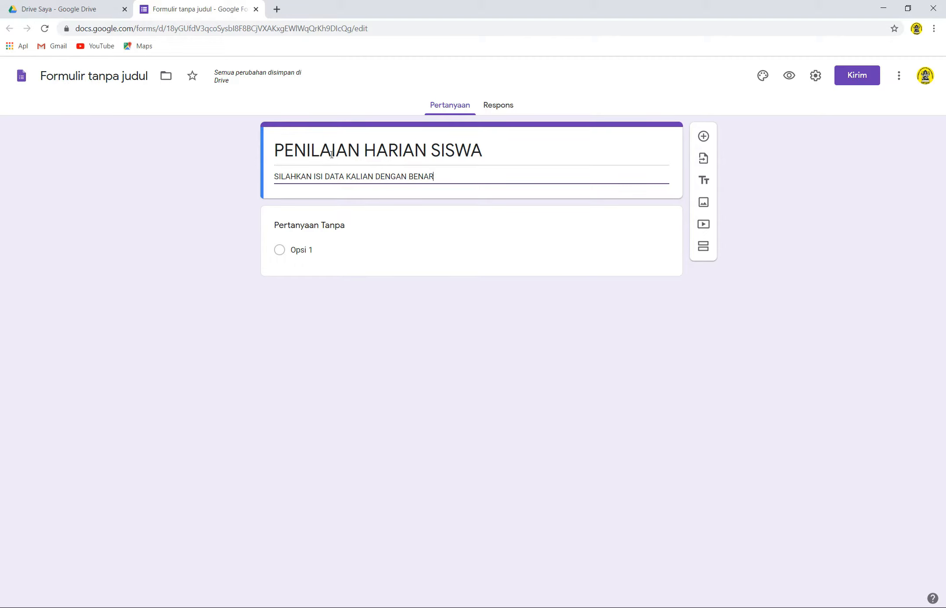
click(383, 337)
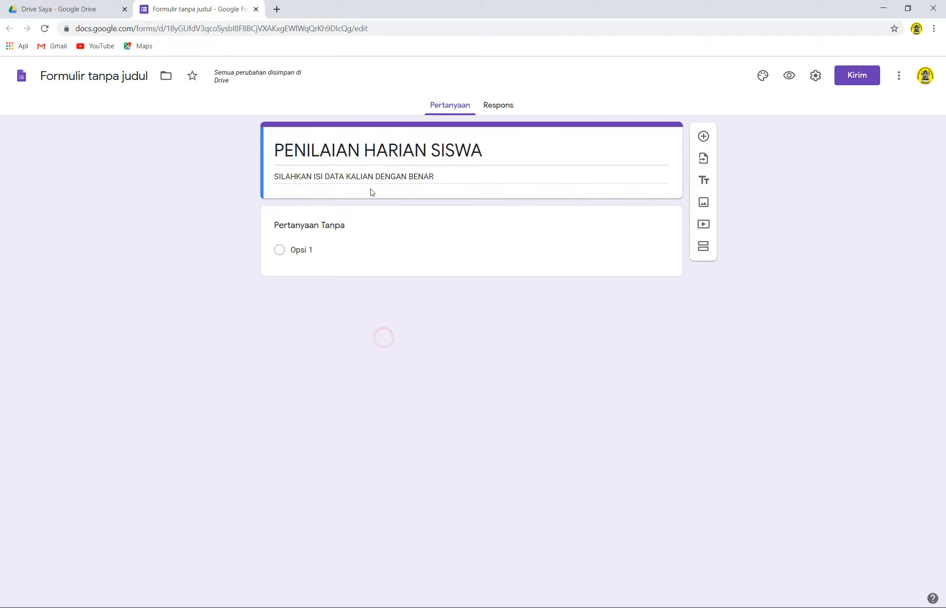
Rename the form file to match its title, "PENILAIAN HARIAN SISWA".
triple_click(354, 151)
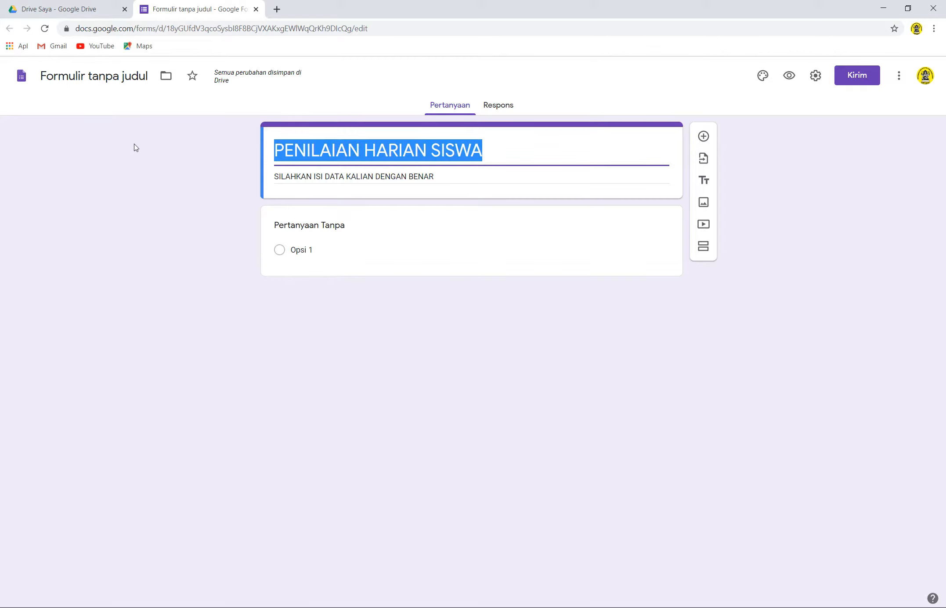
click(97, 80)
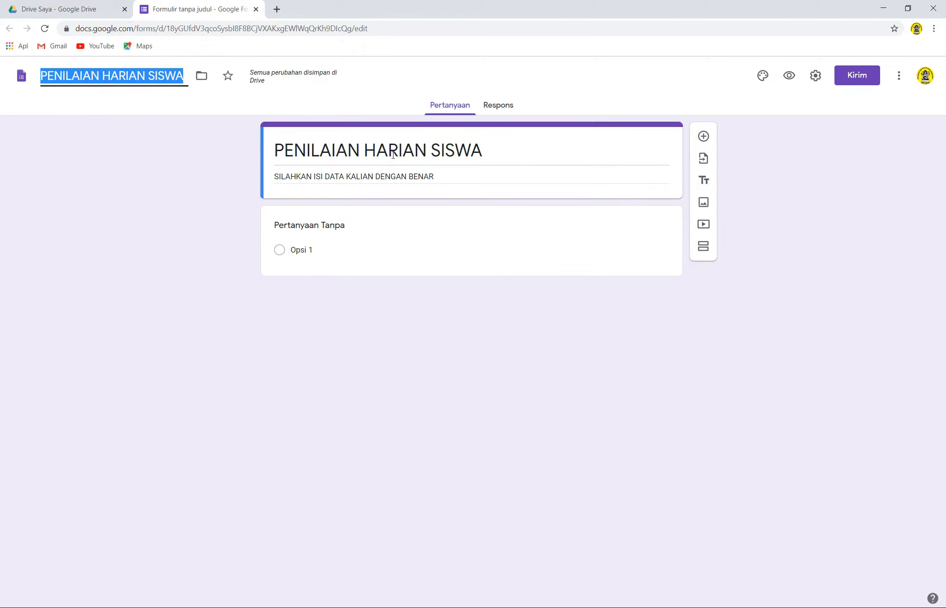
click(98, 195)
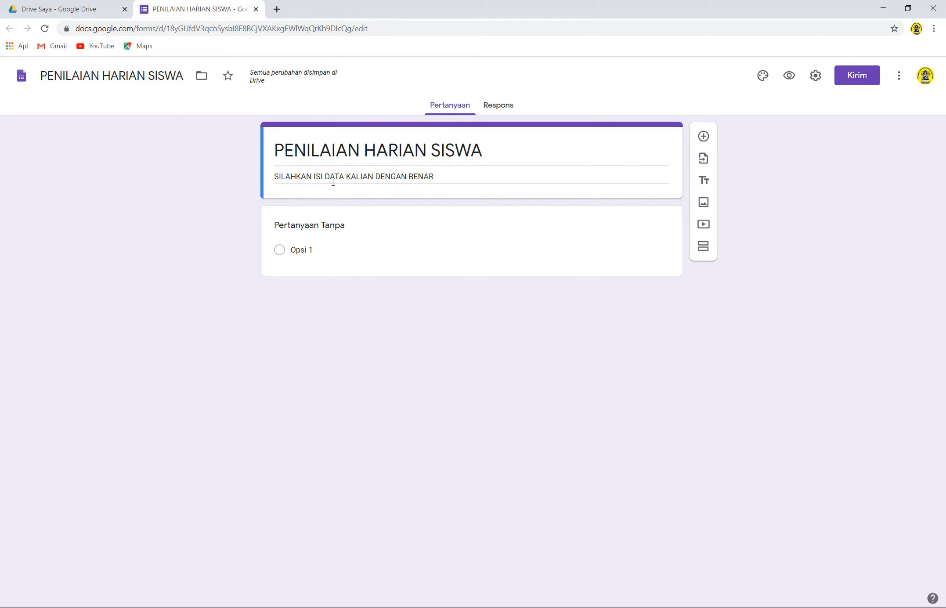
Turn the first question into a required short-answer (Jawaban singkat) question titled "NAMA LENGKAP".
click(323, 226)
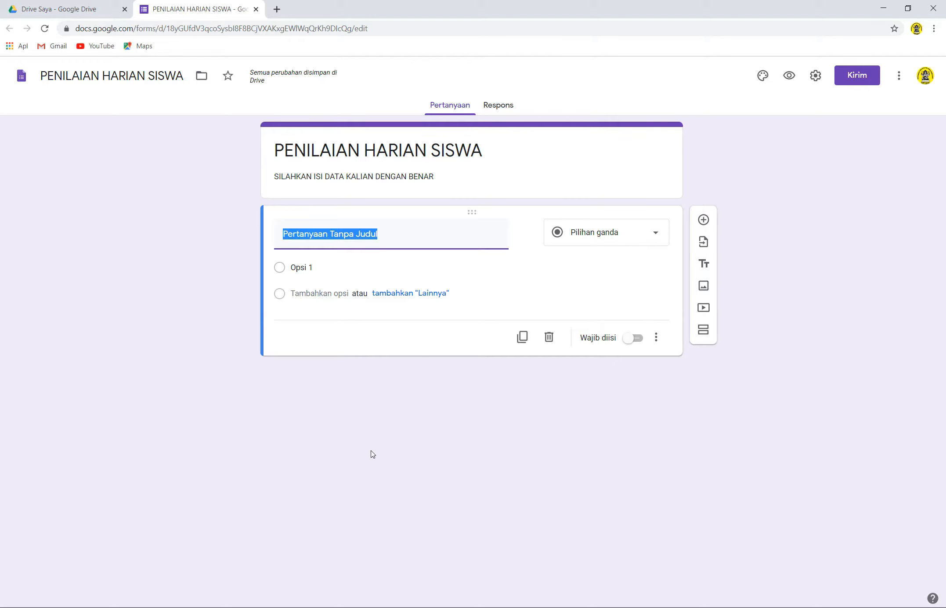
text(NAM)
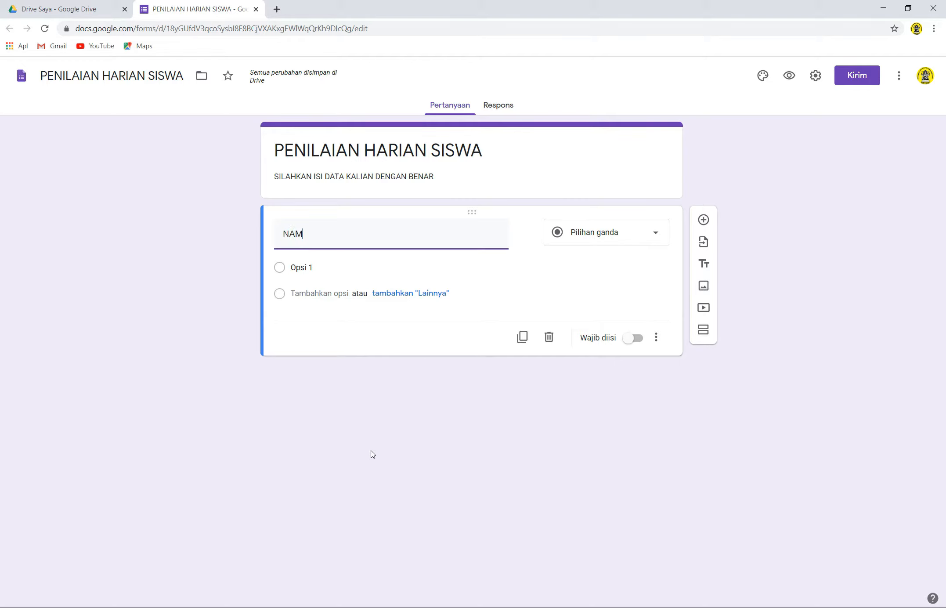
text(A LENGKAP)
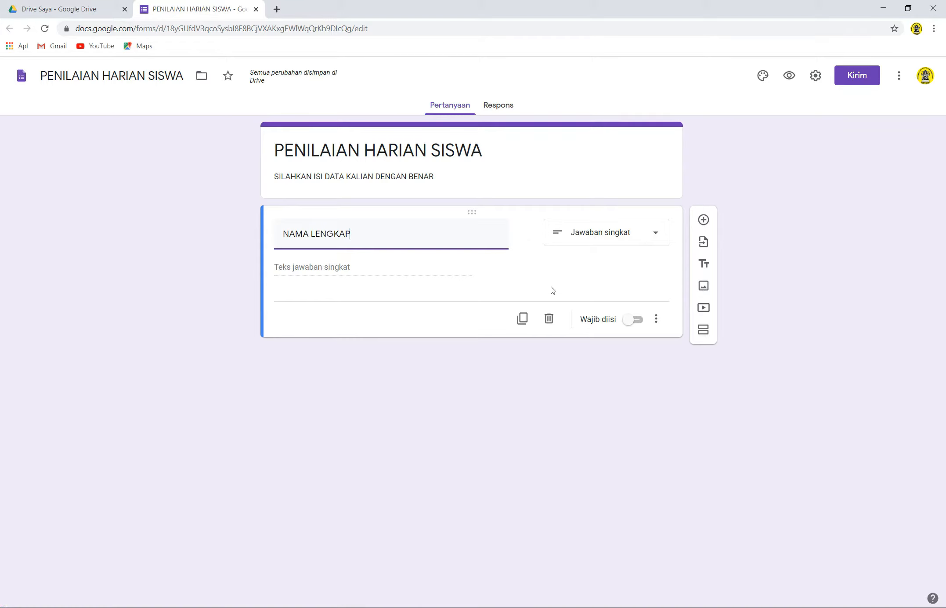
click(633, 324)
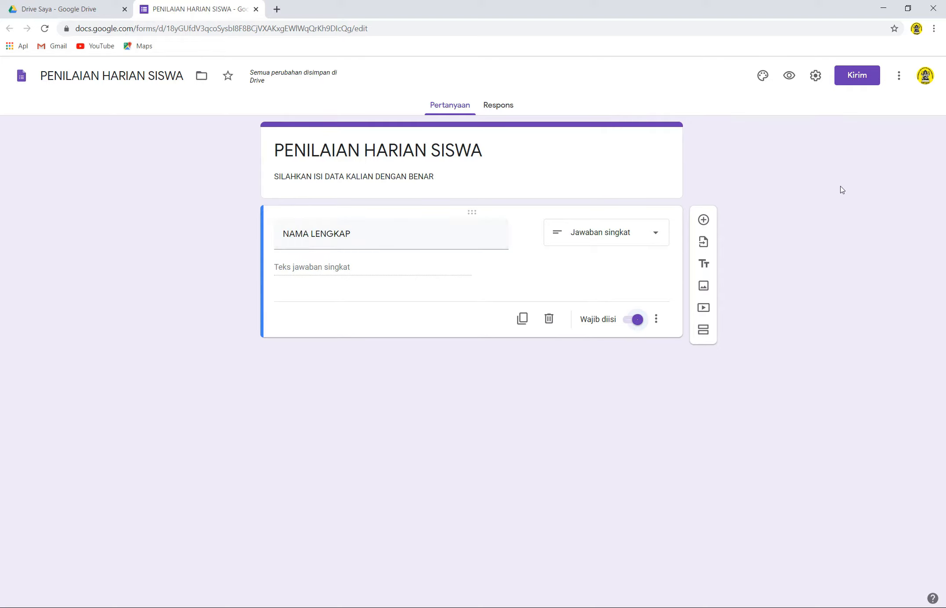
Add a new question below NAMA LENGKAP and title it "KELAS".
click(703, 220)
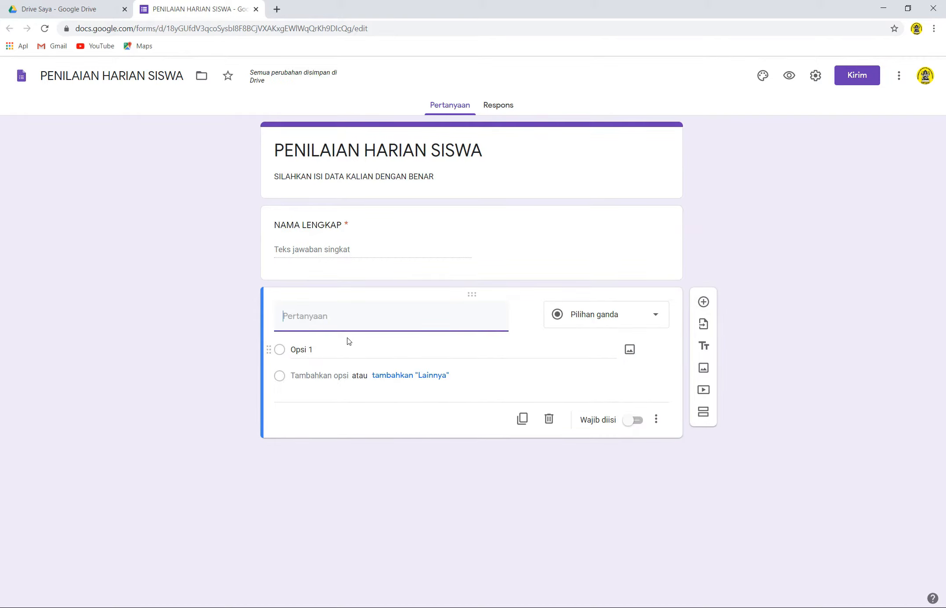
text(KE)
key(BackSpace)
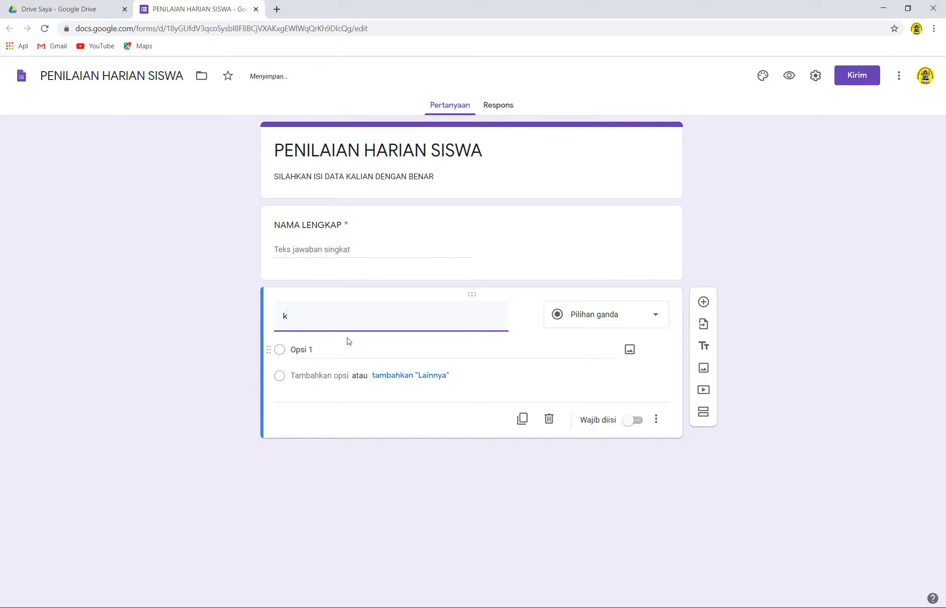
key(BackSpace)
text(KELAS)
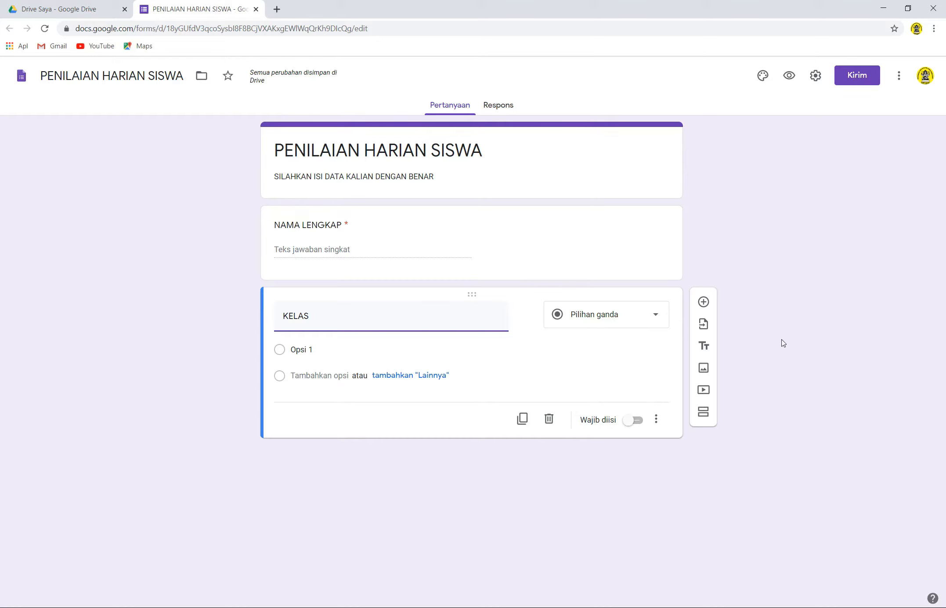
Try the KELAS question as Jawaban singkat, and set its answer type to Drop-down.
click(656, 316)
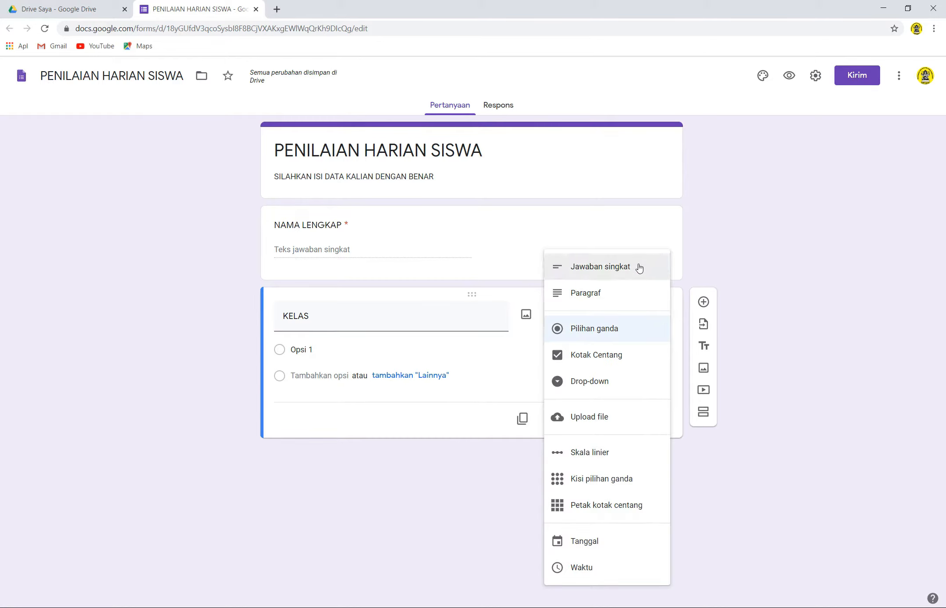
click(630, 271)
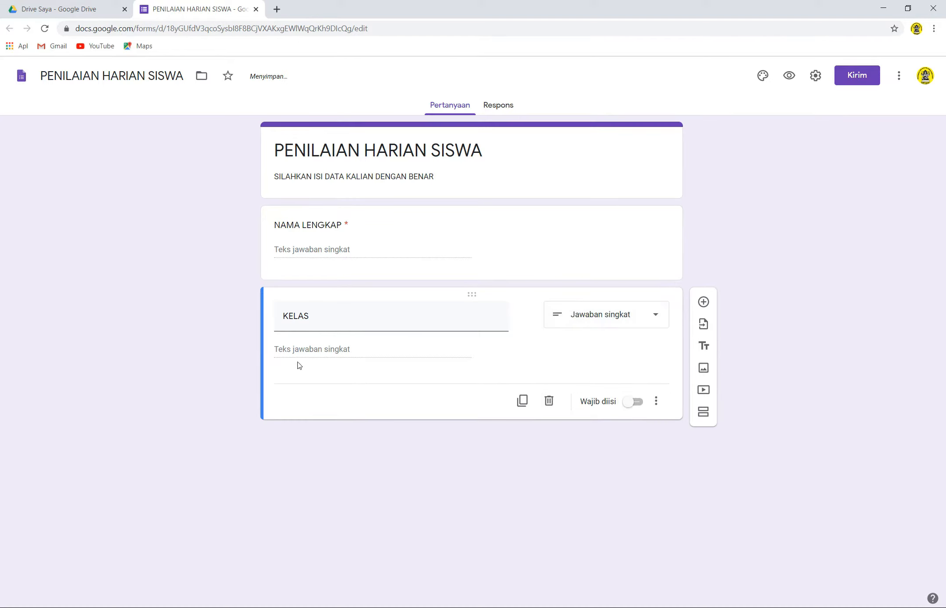
click(658, 314)
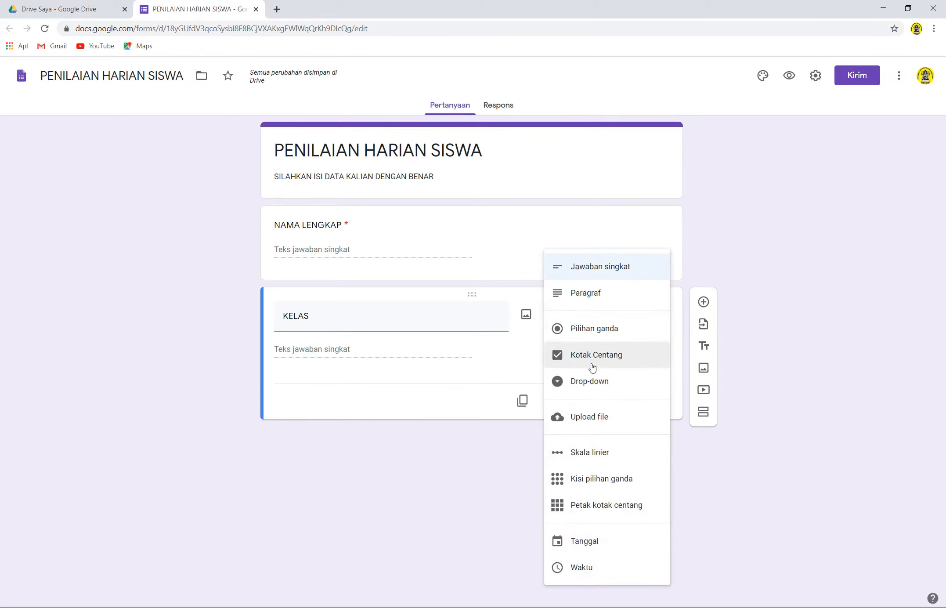
click(596, 383)
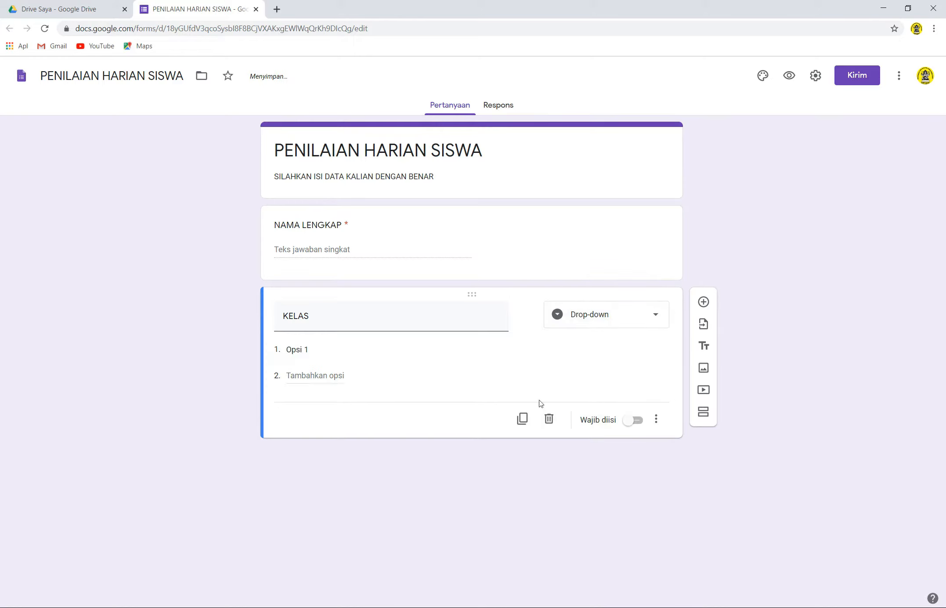
Give the KELAS question the options X IPA 1, X IPA 2, X IPA 3 and X IPA 4, and make it required.
click(338, 348)
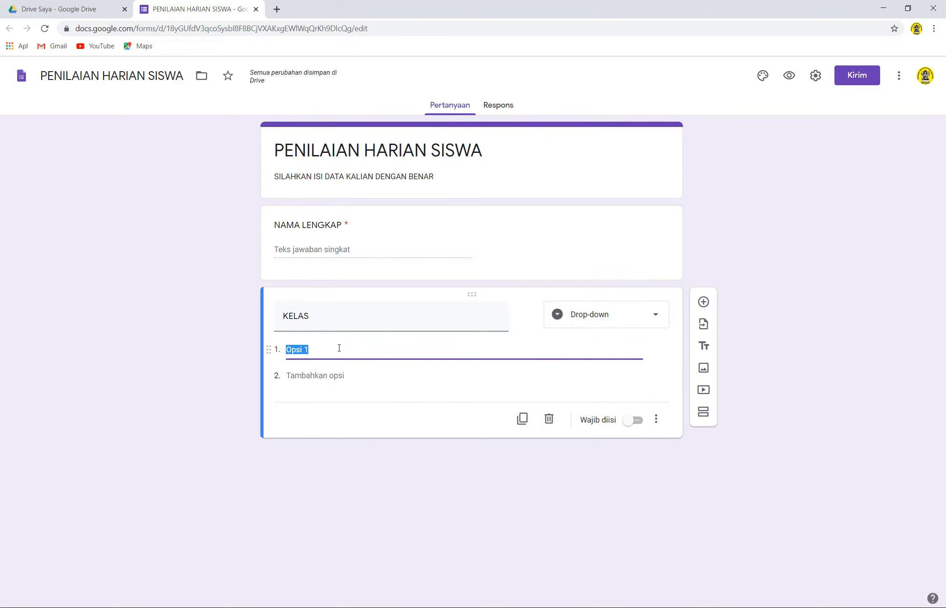
text(X)
text(IPA 1)
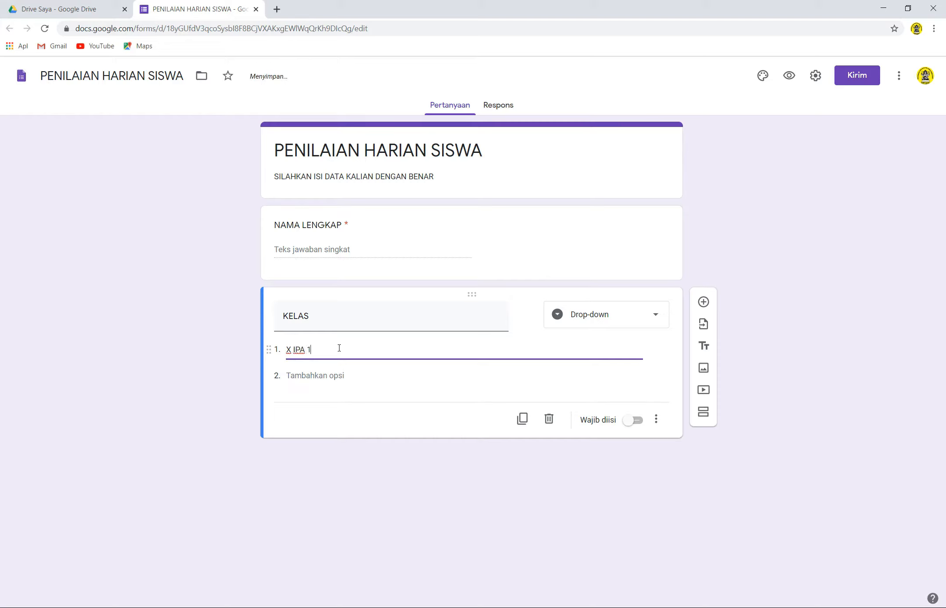
key(Return)
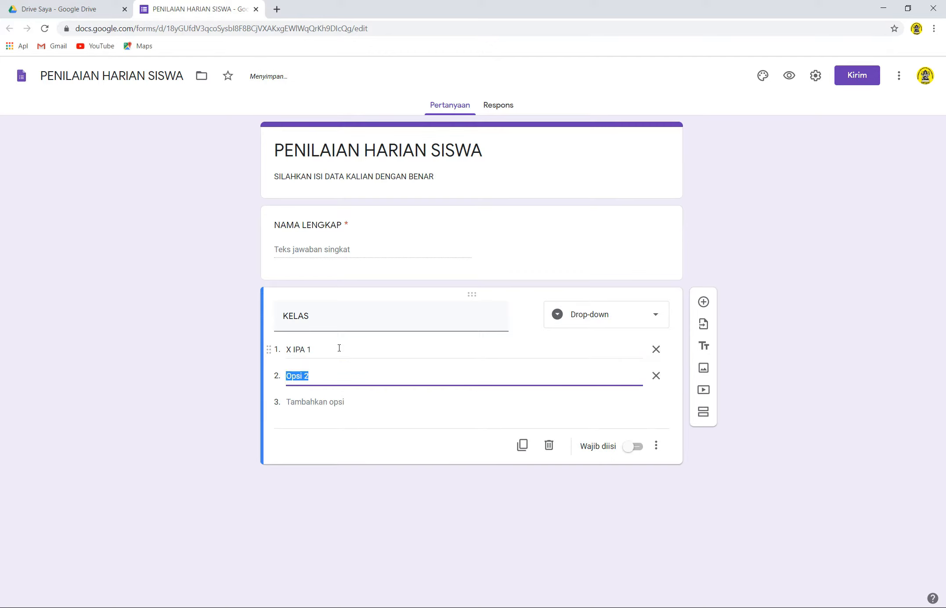
text(X IPA 2)
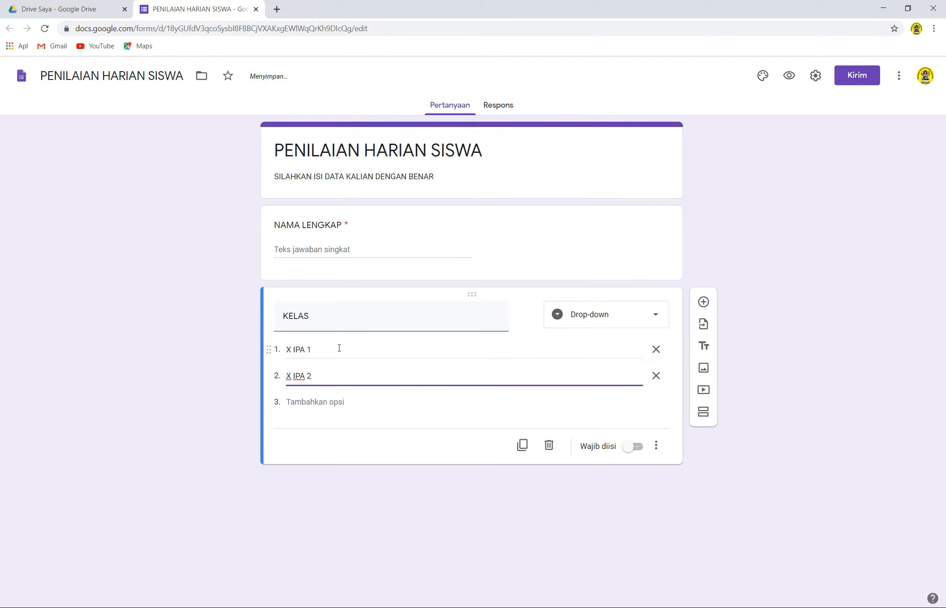
key(Return)
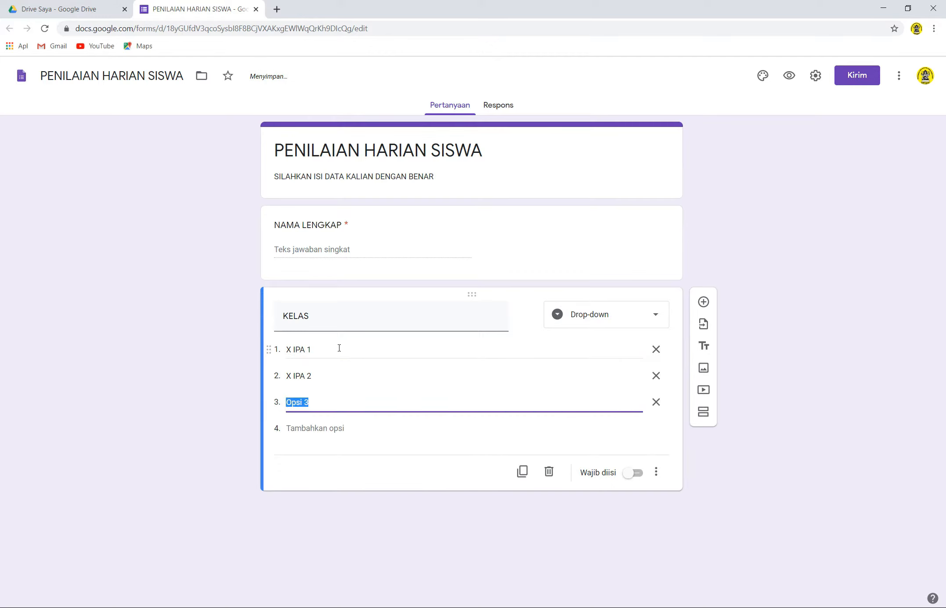
text(X IPA 3)
key(Return)
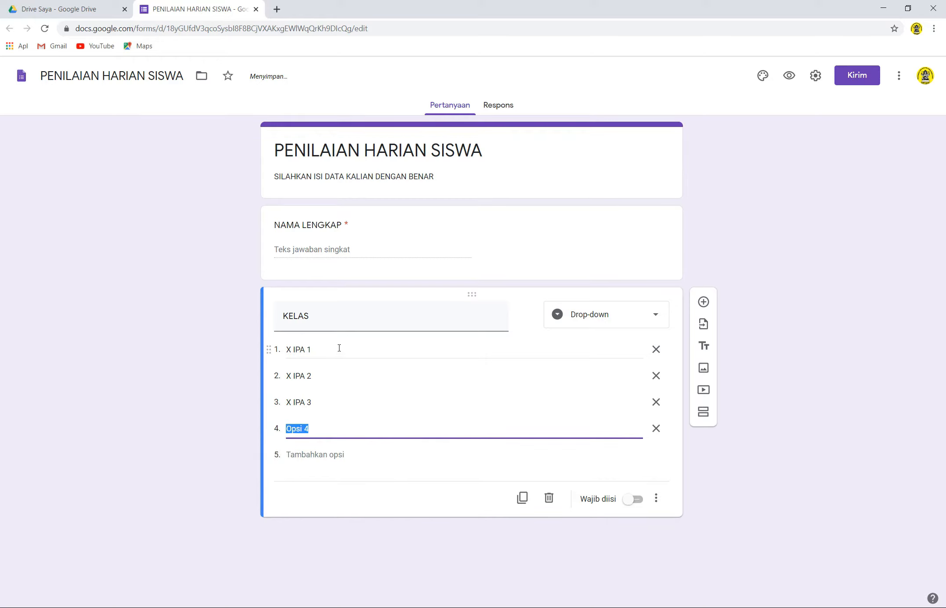
text(X IPA 4)
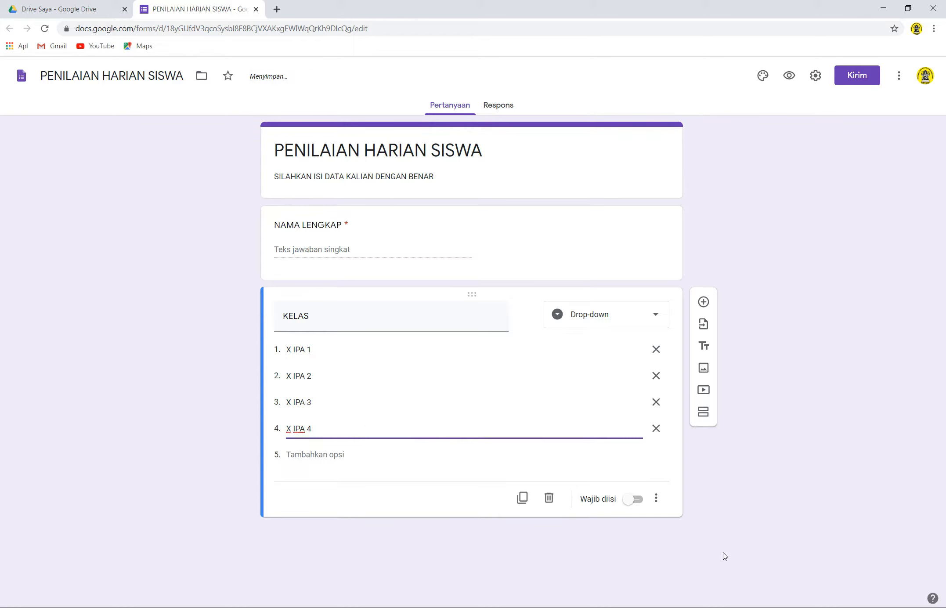
click(631, 505)
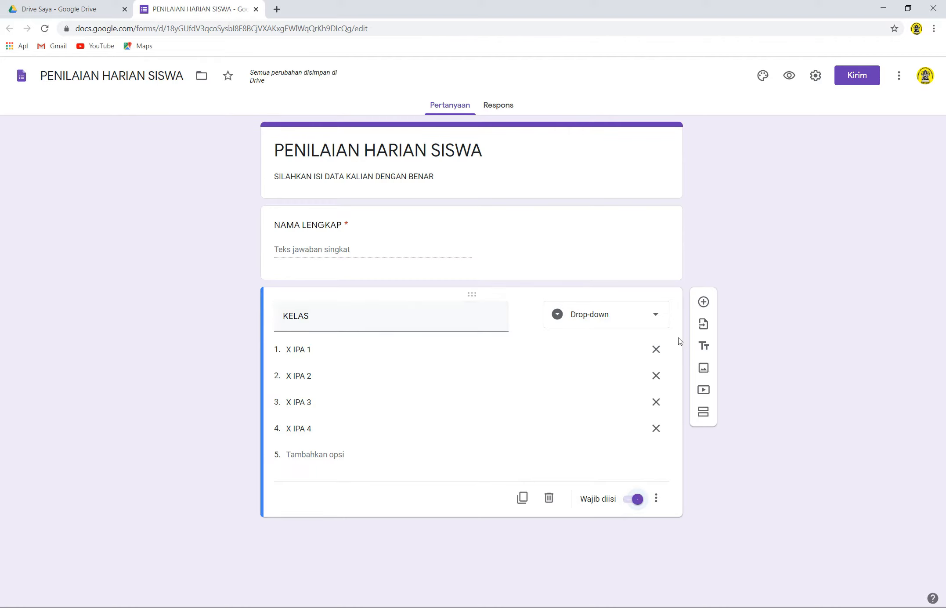
Add a required short-answer (Jawaban singkat) question titled "NOMOR ABSEN" below the KELAS question.
click(703, 303)
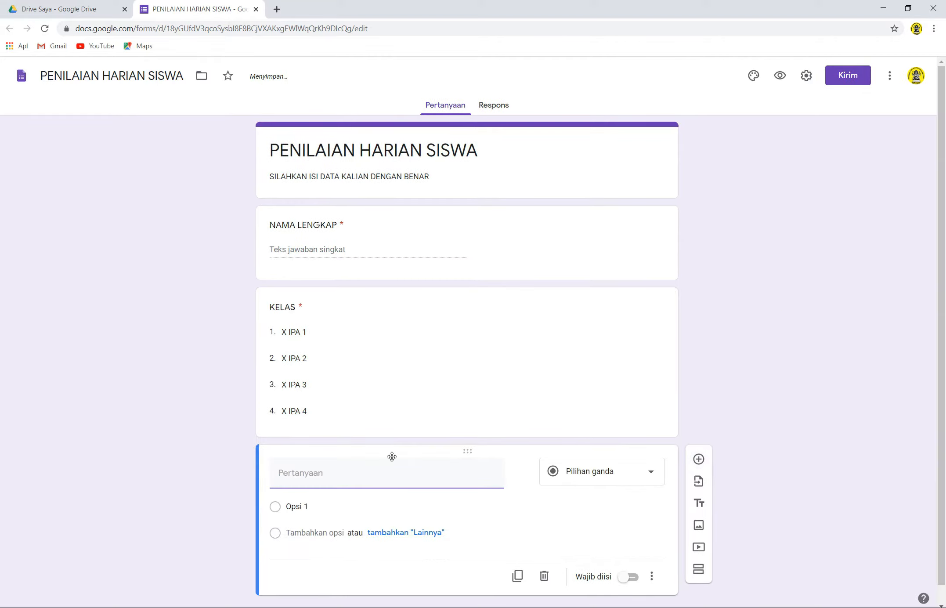
text(NOMOR ABSEN)
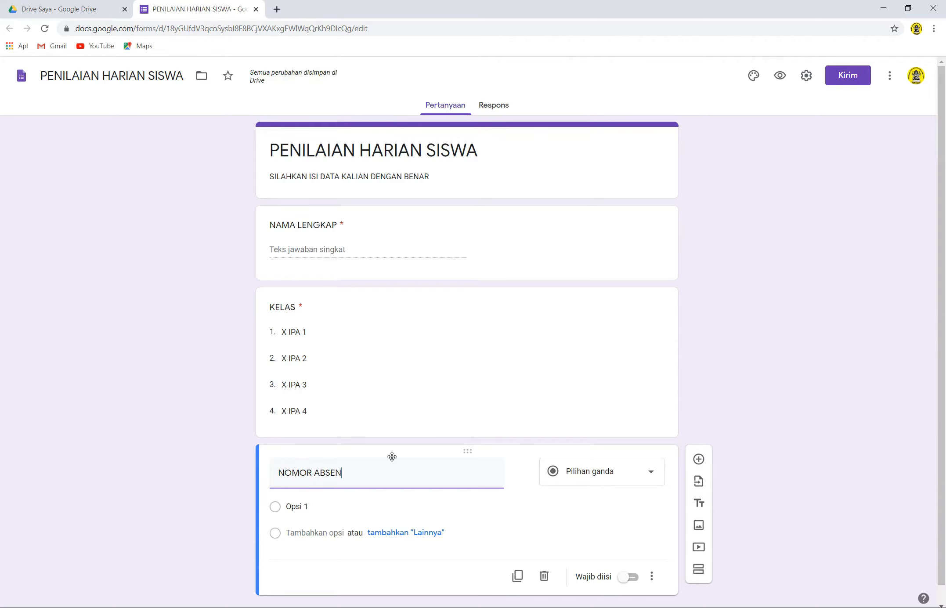
scroll(823, 469, down, 2)
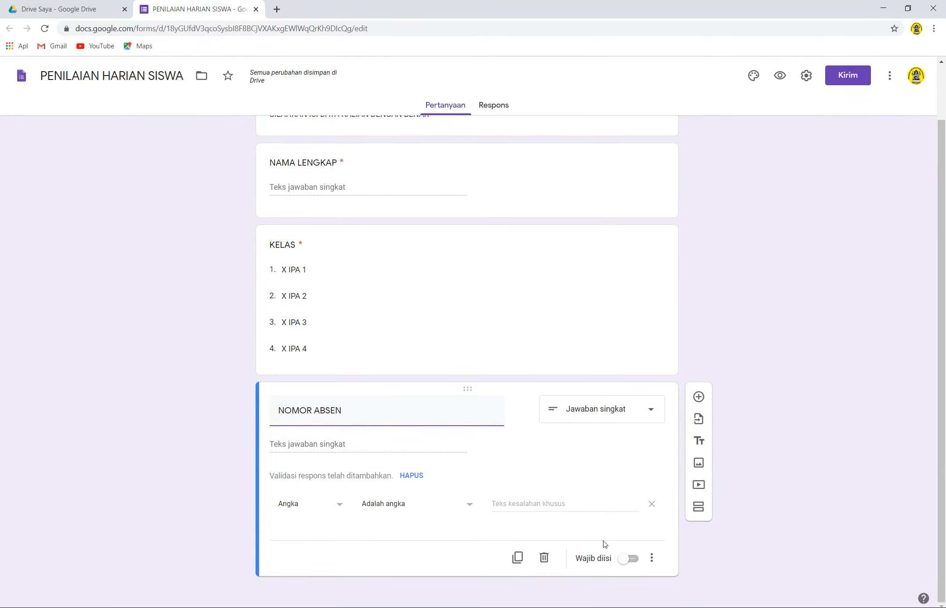
click(630, 560)
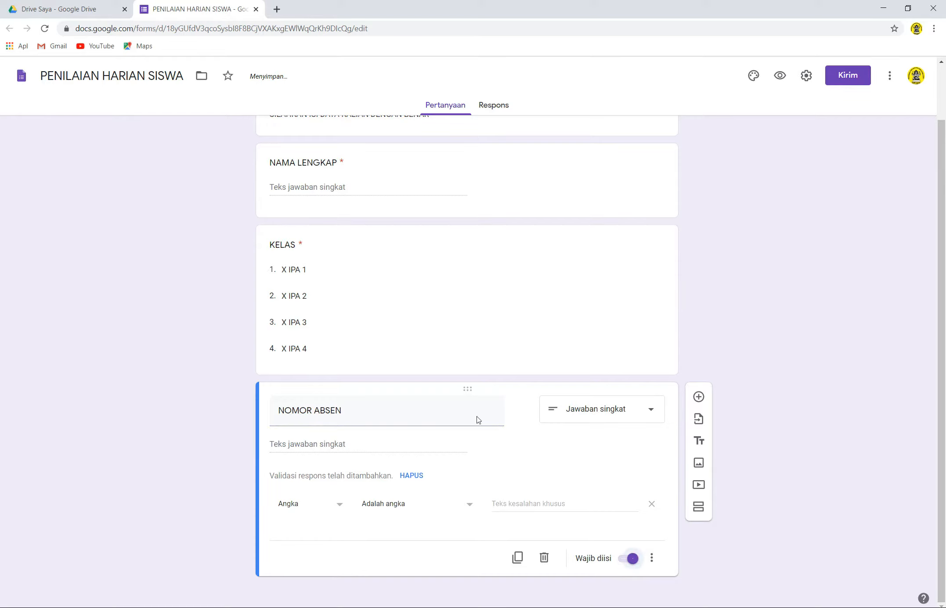
scroll(451, 330, up, 2)
scroll(451, 330, down, 1)
scroll(451, 331, down, 1)
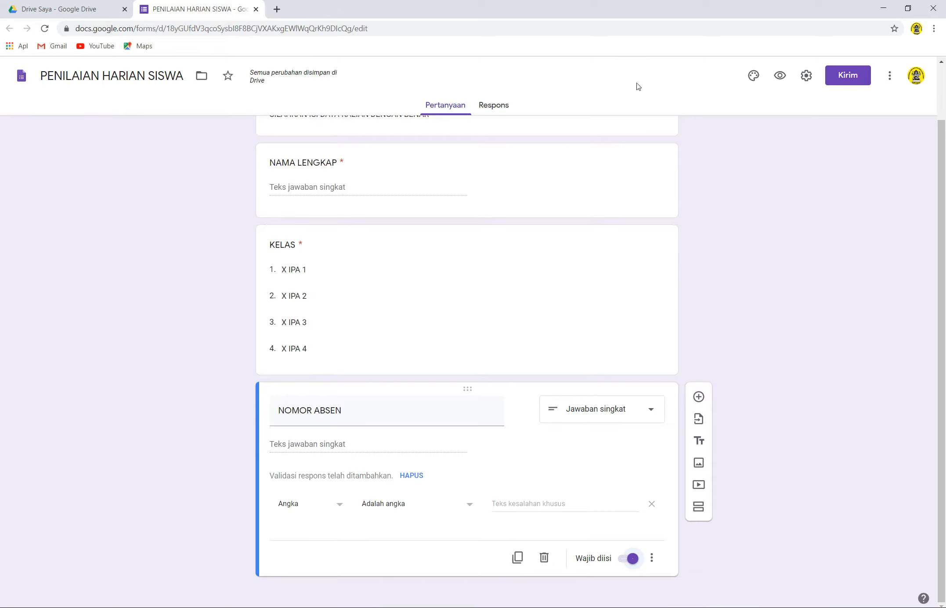
scroll(750, 350, up, 2)
scroll(750, 350, down, 2)
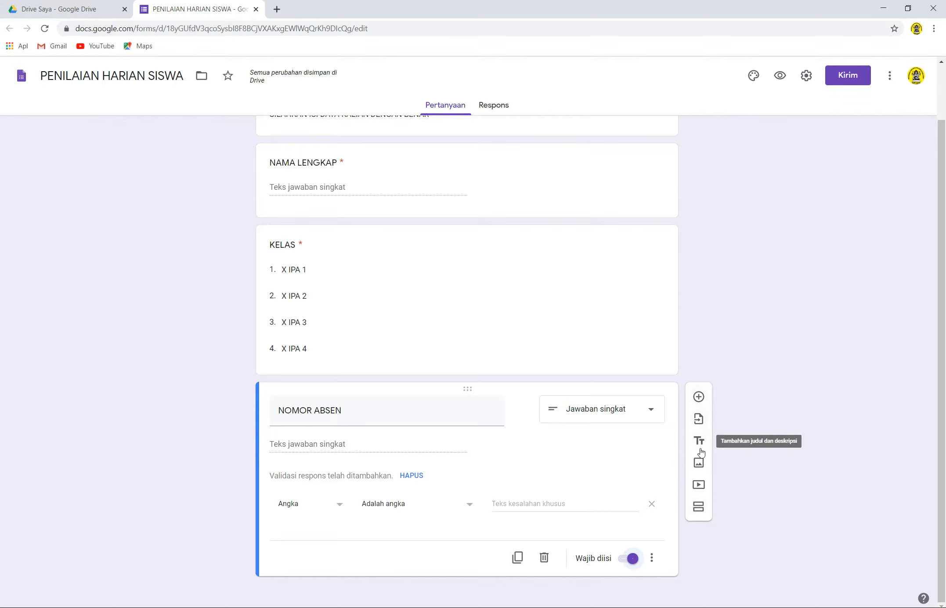
Add a new section after the NOMOR ABSEN question and open its title for editing.
click(699, 508)
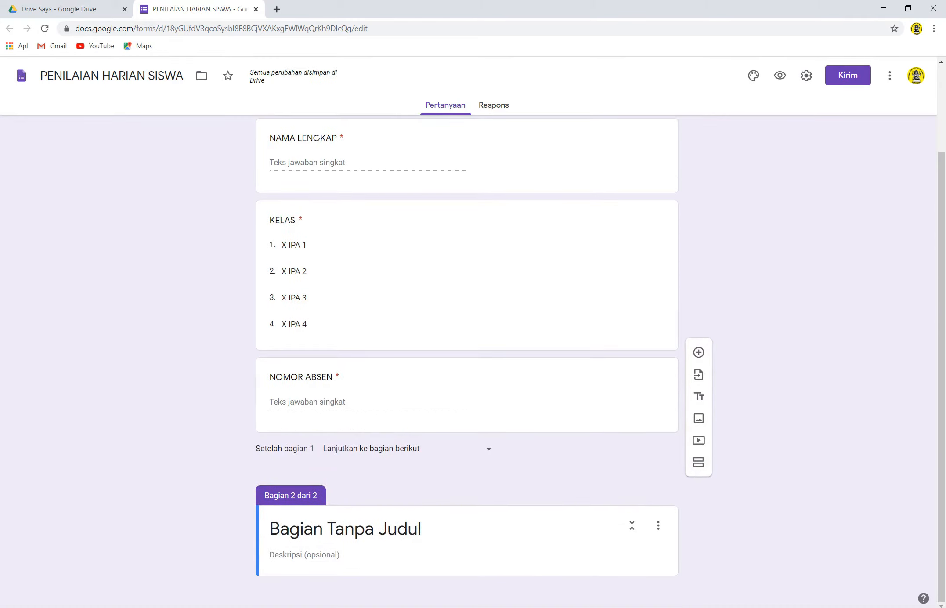
click(402, 535)
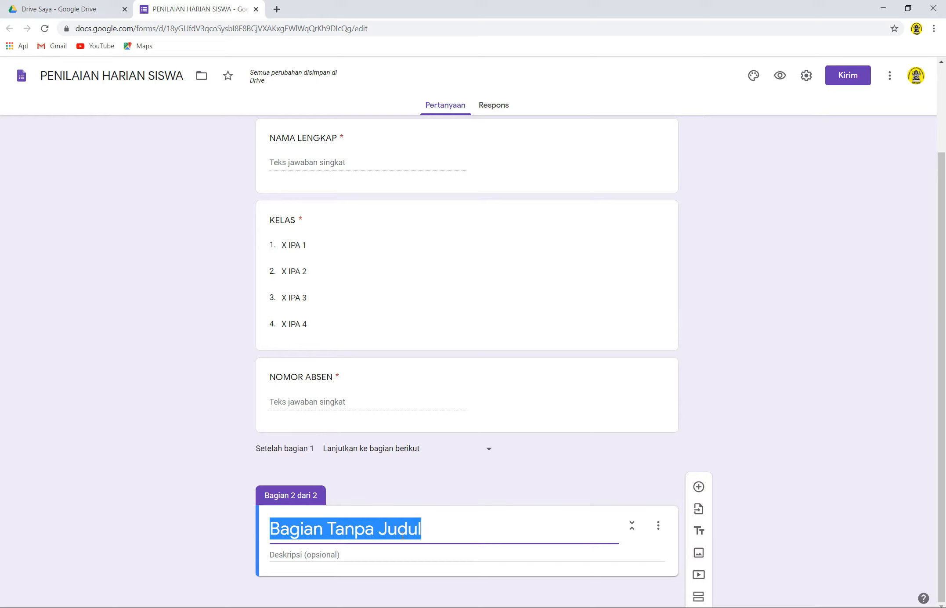
text(ESSAY)
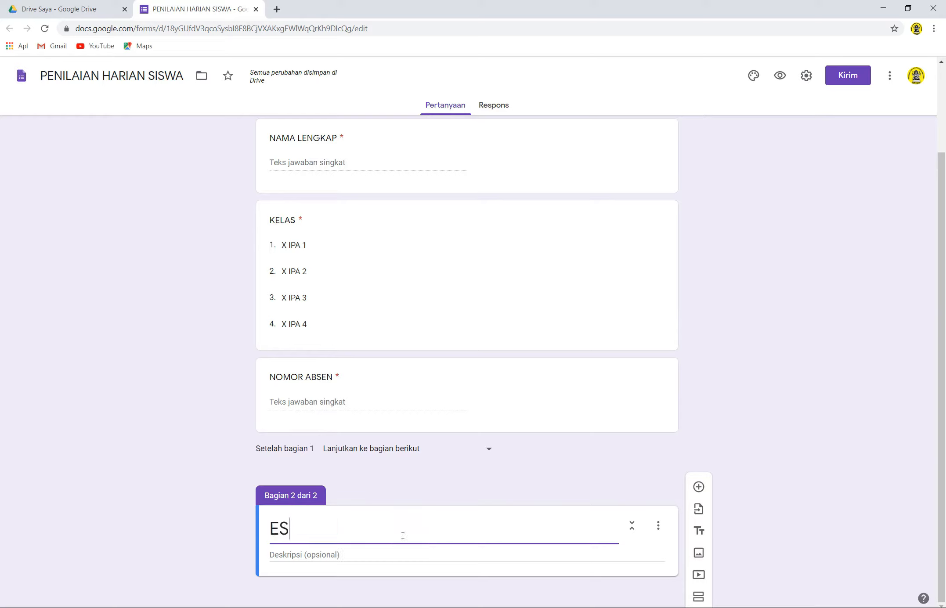
key(BackSpace)
key(BackSpace)
key(BackSpace)
key(BackSpace)
key(BackSpace)
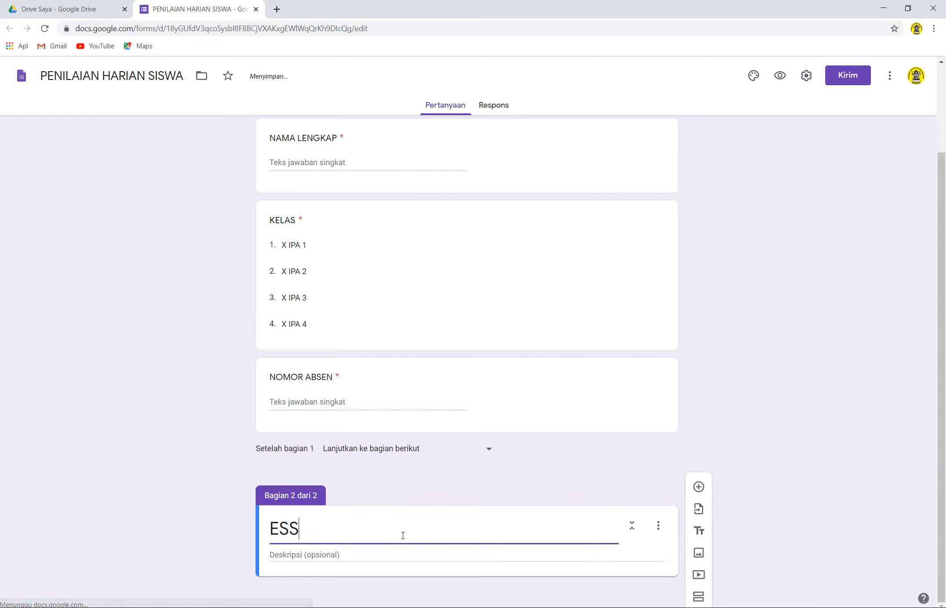
text(P)
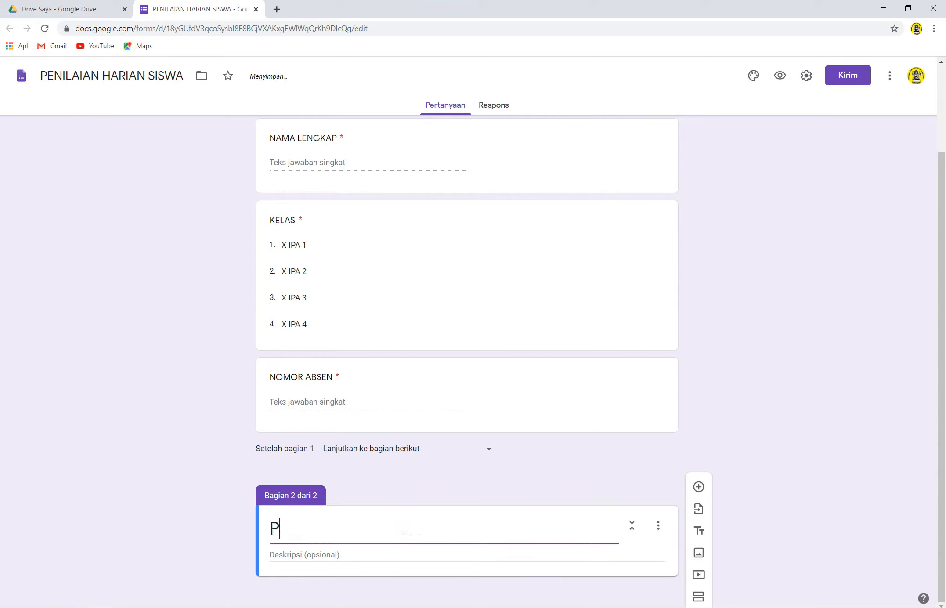
key(BackSpace)
Title the new section "SOAL PILIHAN GANDA" and enter the description "SILAHKAN JAWAB DENGAN MEMILIH PILIHAN YANG PALING TEPAT".
text(SOAL PII)
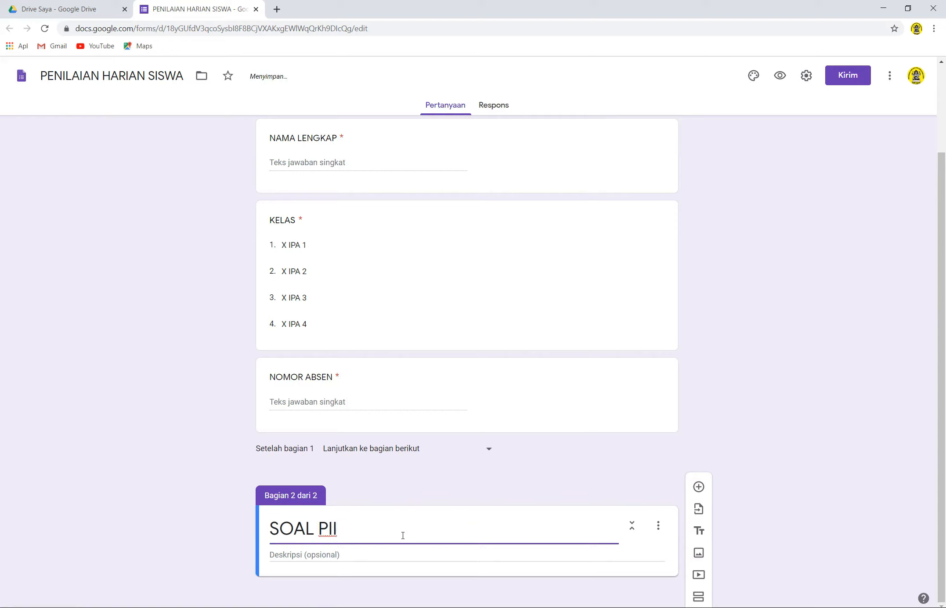
key(BackSpace)
text(LIHAN GAND)
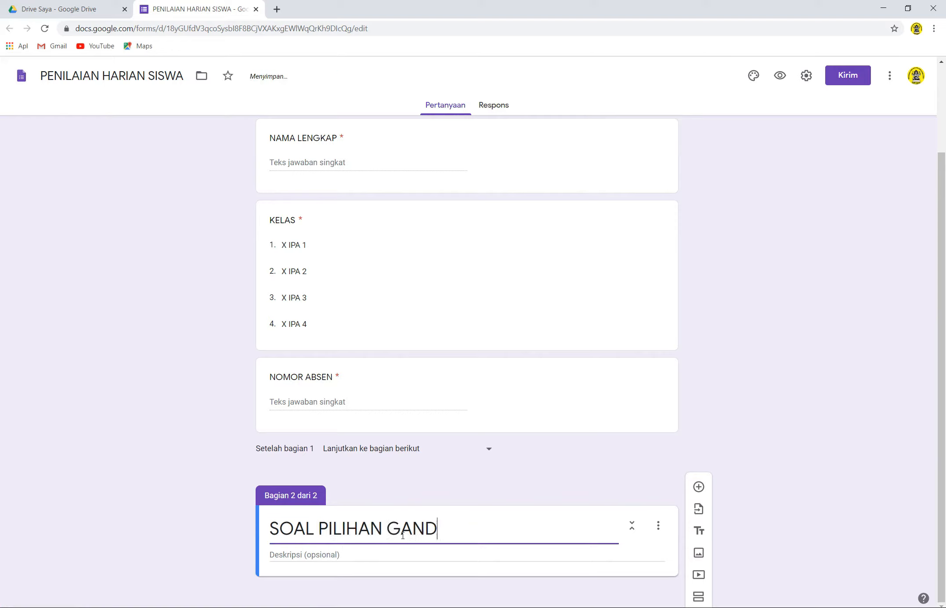
text(A)
click(318, 556)
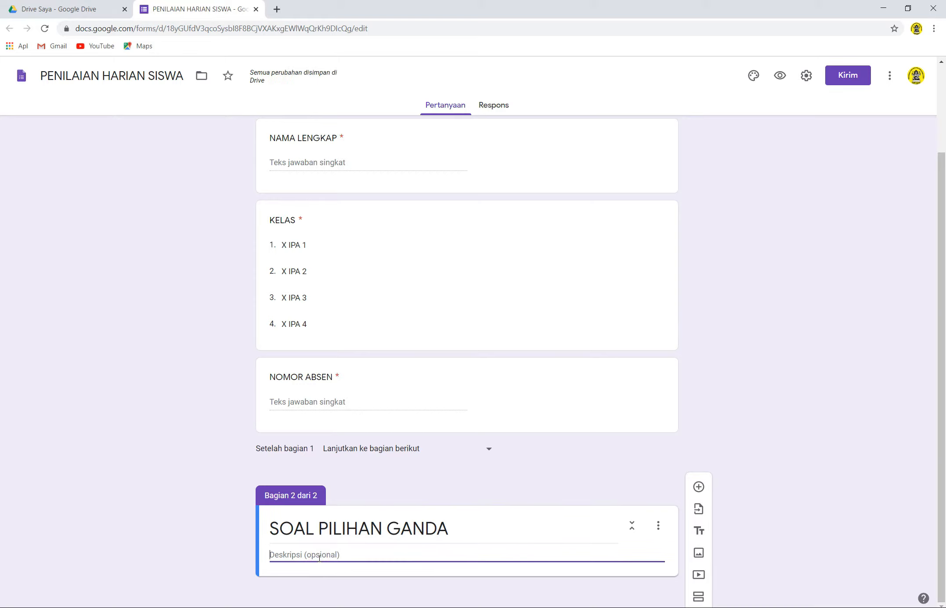
text(SILAHKAN JAWAB)
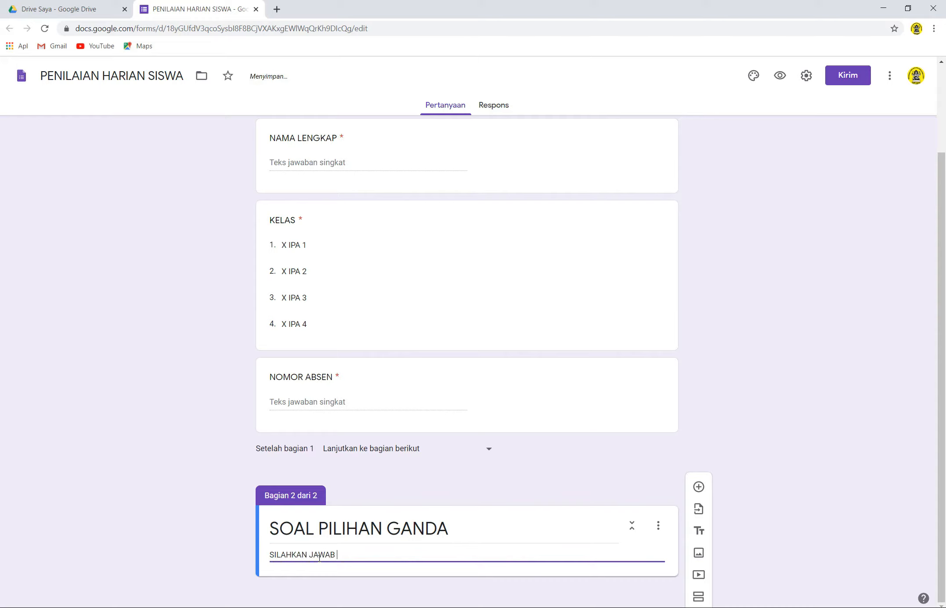
text( DEN)
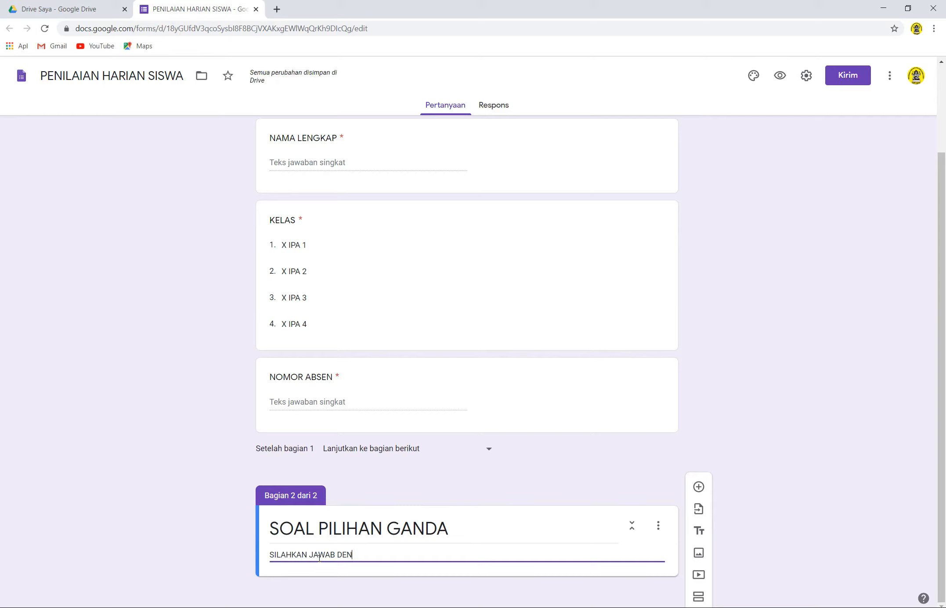
text(GAN MEMILIH PILIHAN YANG P)
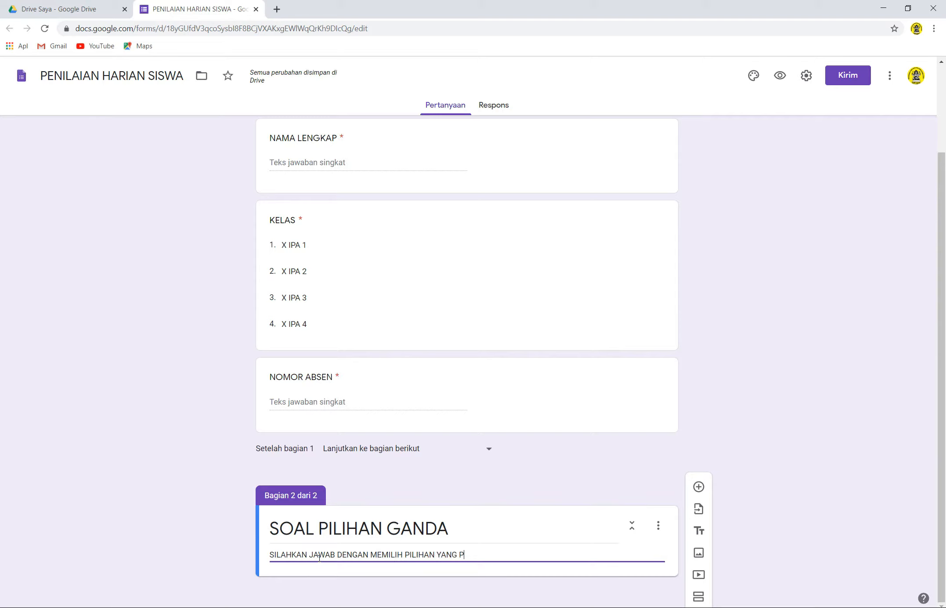
text(ALING TEPAT)
Add a question to the SOAL PILIHAN GANDA section with the text "Kata Tri dalam Tri Murti berarti?".
click(699, 487)
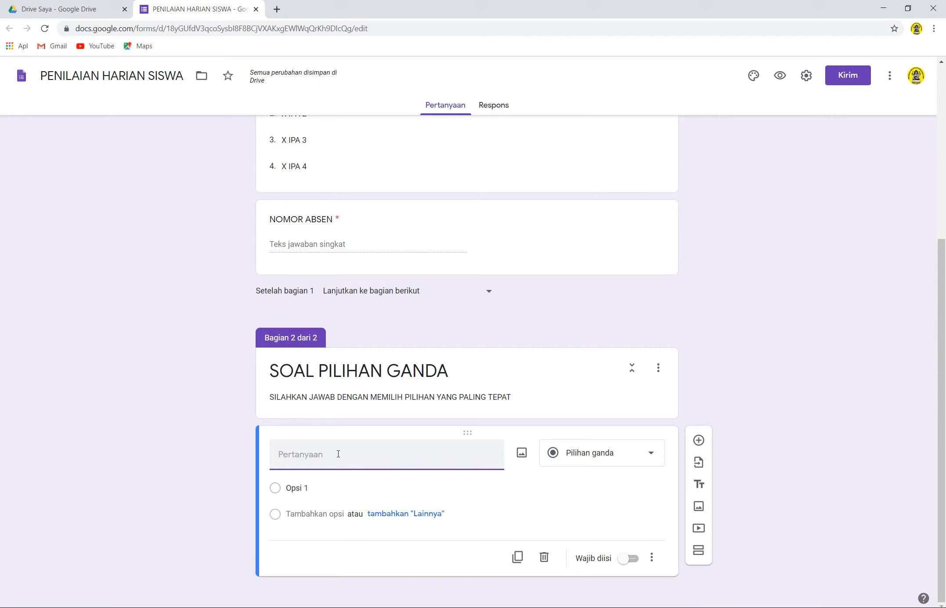
text(kATA)
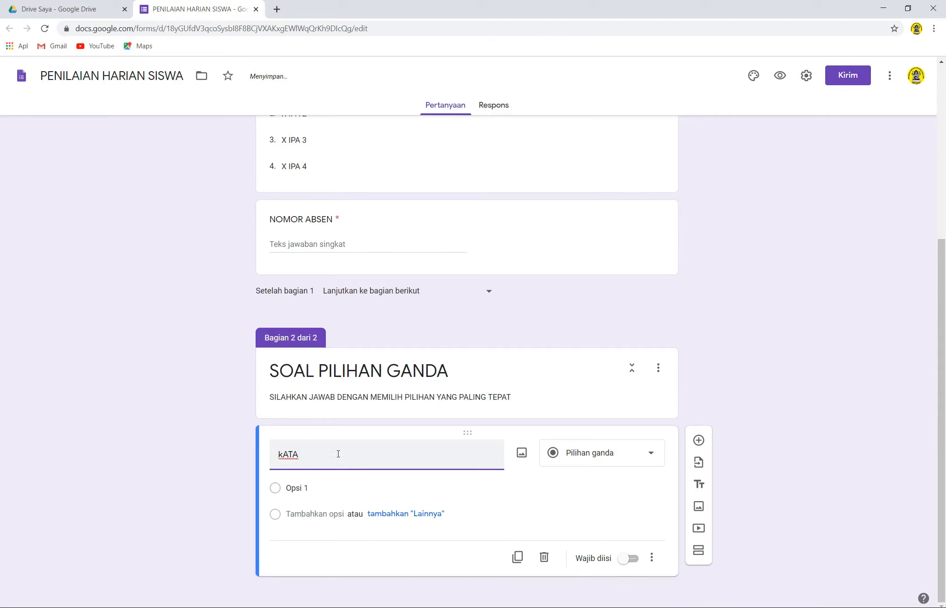
key(BackSpace)
key(BackSpace)
key(BackSpace)
key(BackSpace)
key(Caps_Lock)
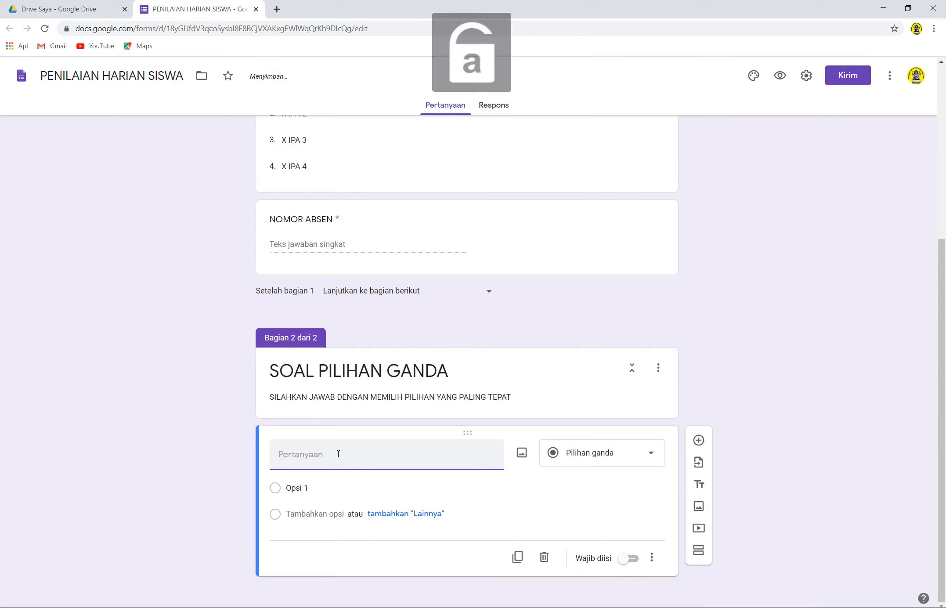
text(Kata Tr)
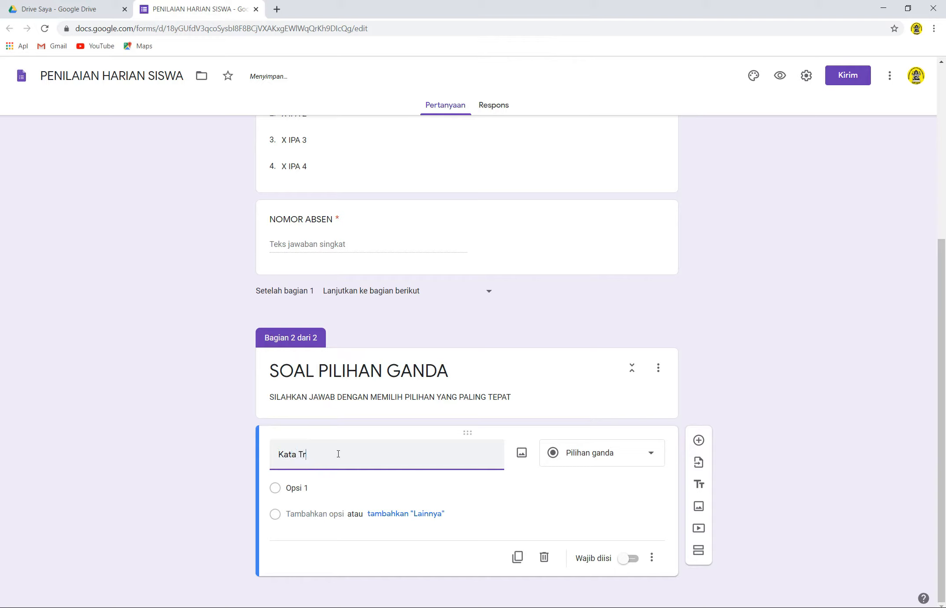
text(i dalam Tri Murti berarti?)
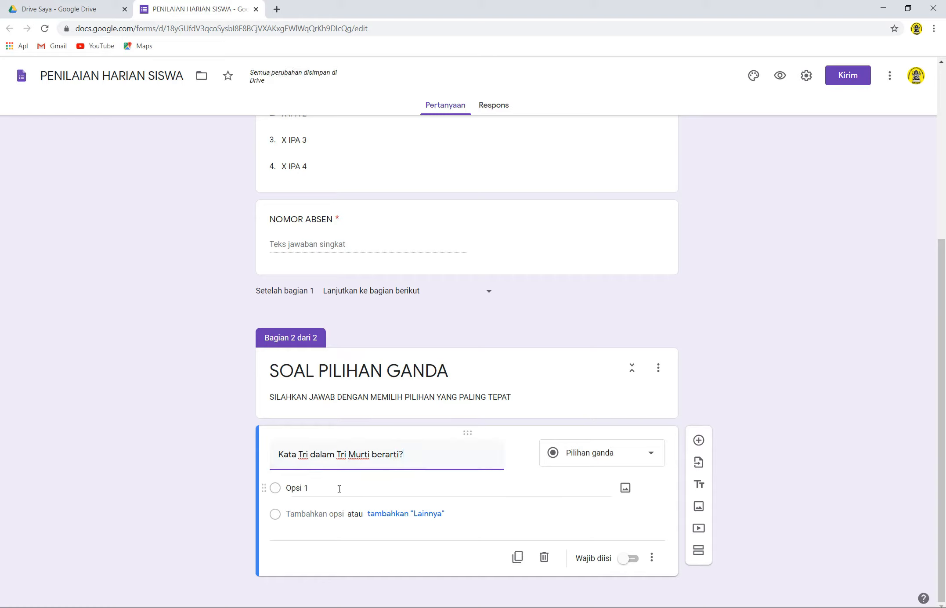
Give the Tri Murti question the answer options Satu, Dua, Tiga and Empat.
click(338, 489)
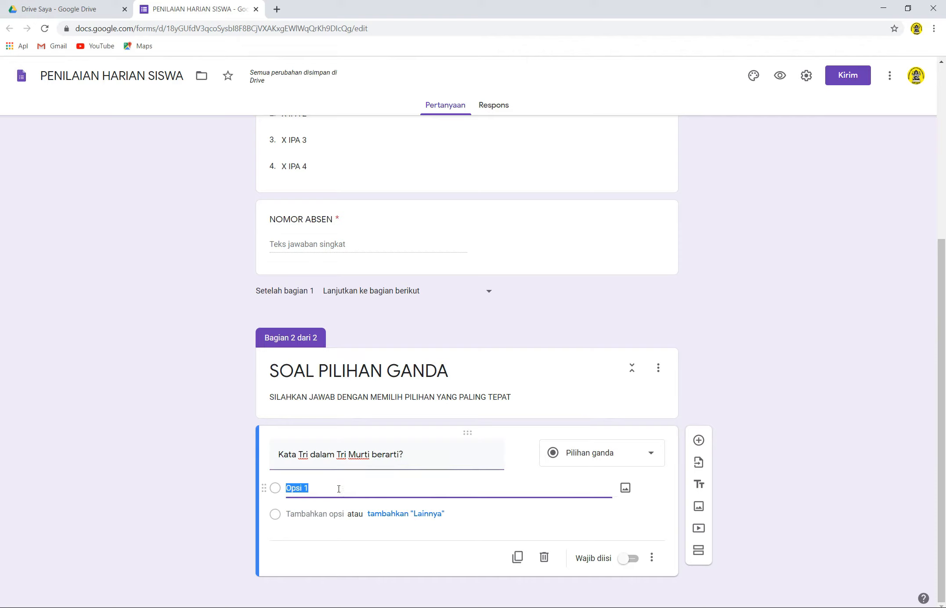
text(Satu)
key(Return)
text(Dua)
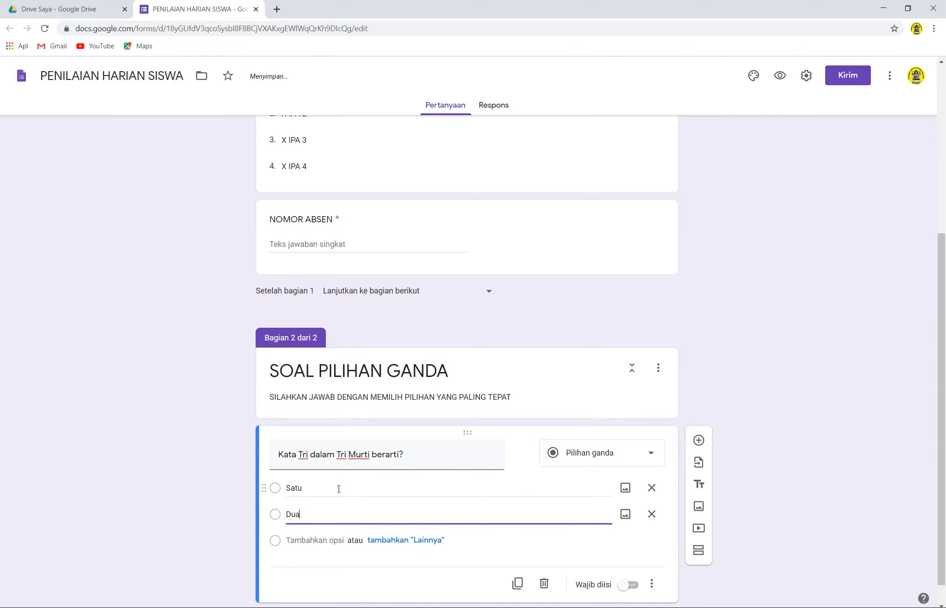
key(Return)
text(Ti)
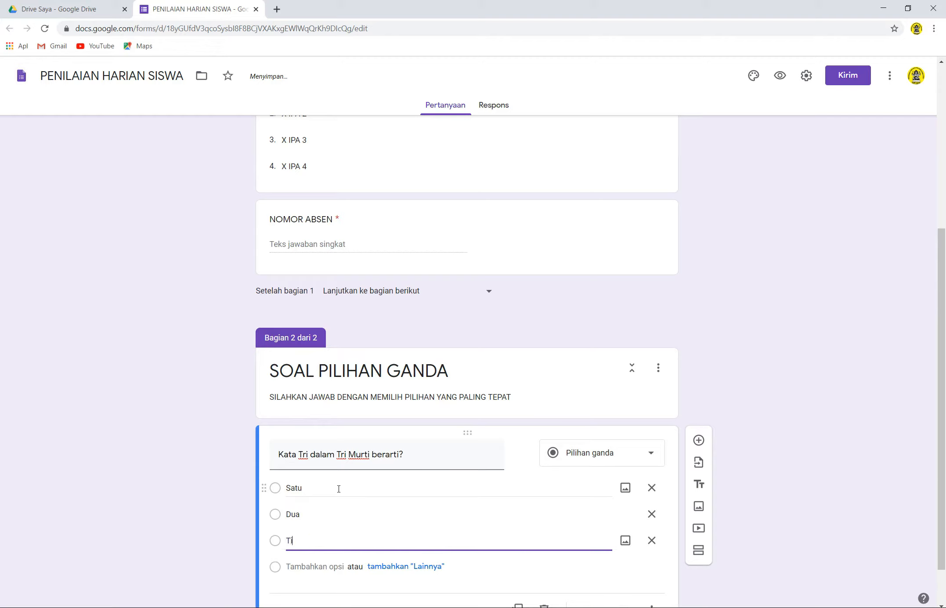
text(ga)
key(Return)
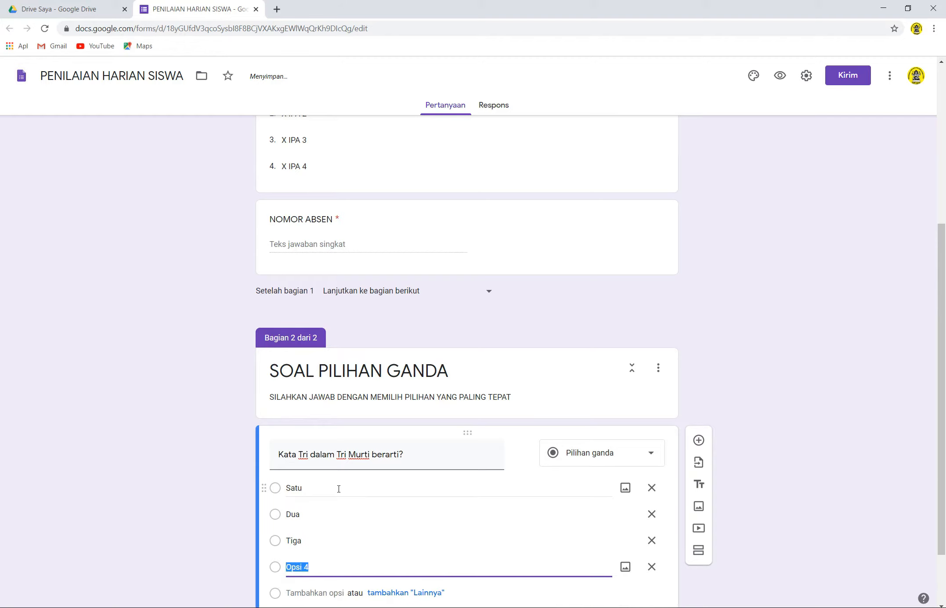
text(Empat)
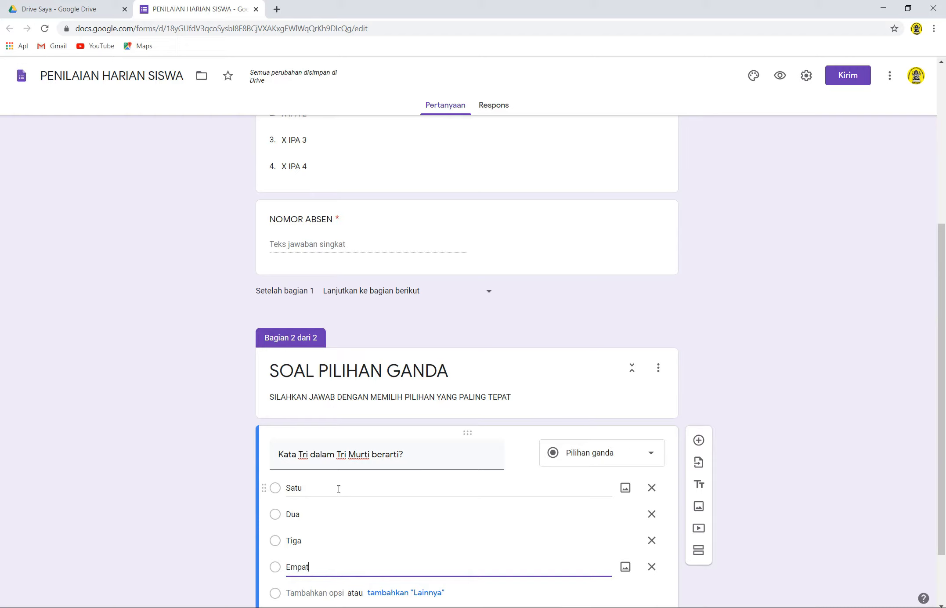
Add a fifth answer option Lima to the Tri Murti question and make the question required.
key(Return)
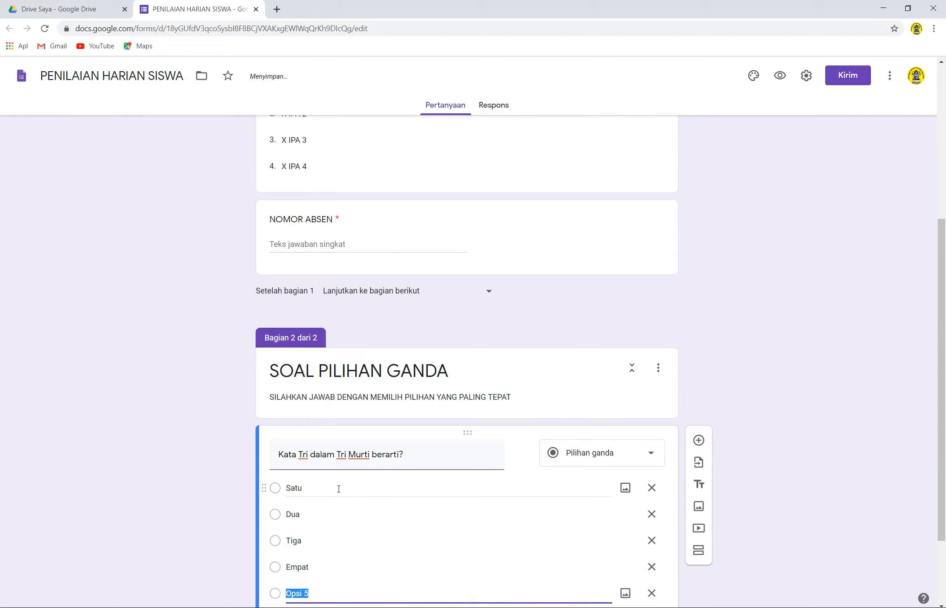
text(Lima)
scroll(338, 488, down, 2)
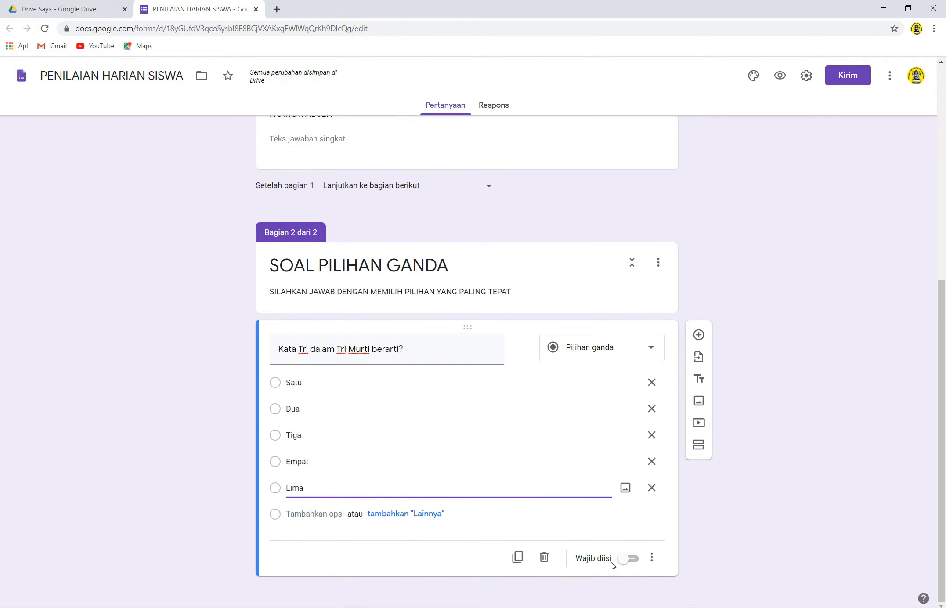
click(631, 561)
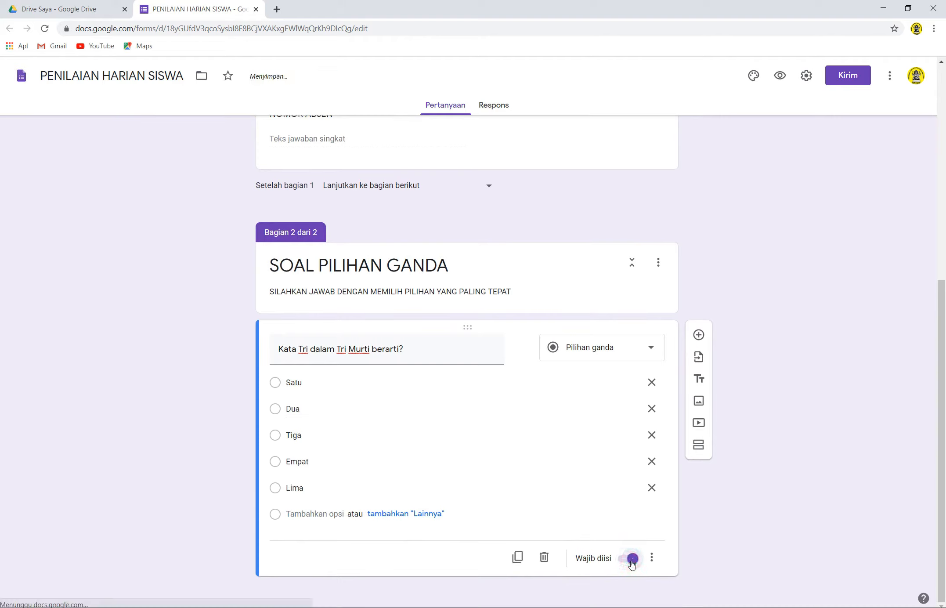
Add a multiple-choice question with the text "Perhatikan Gambar berikut!" below the Tri Murti question.
click(698, 336)
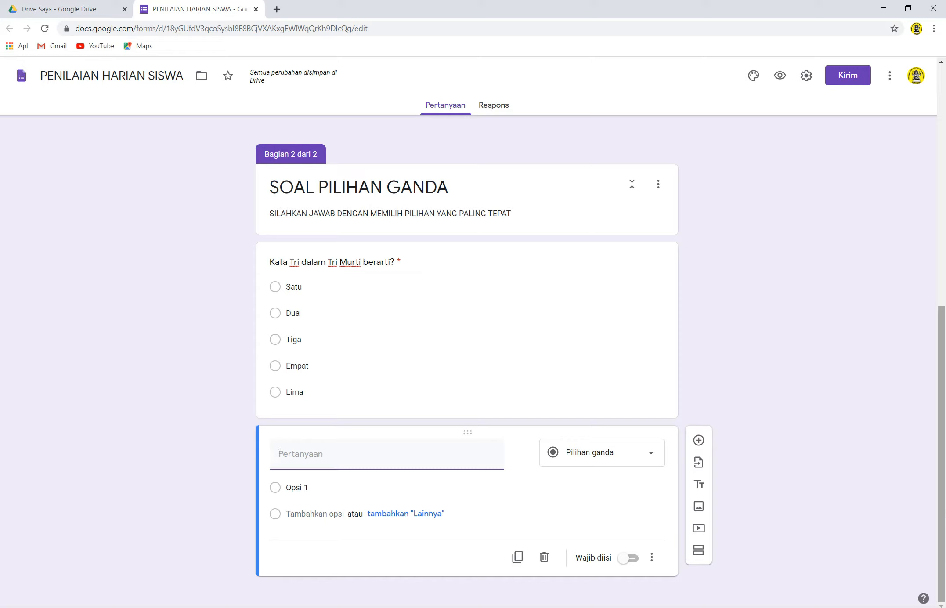
text(Perhatikan G)
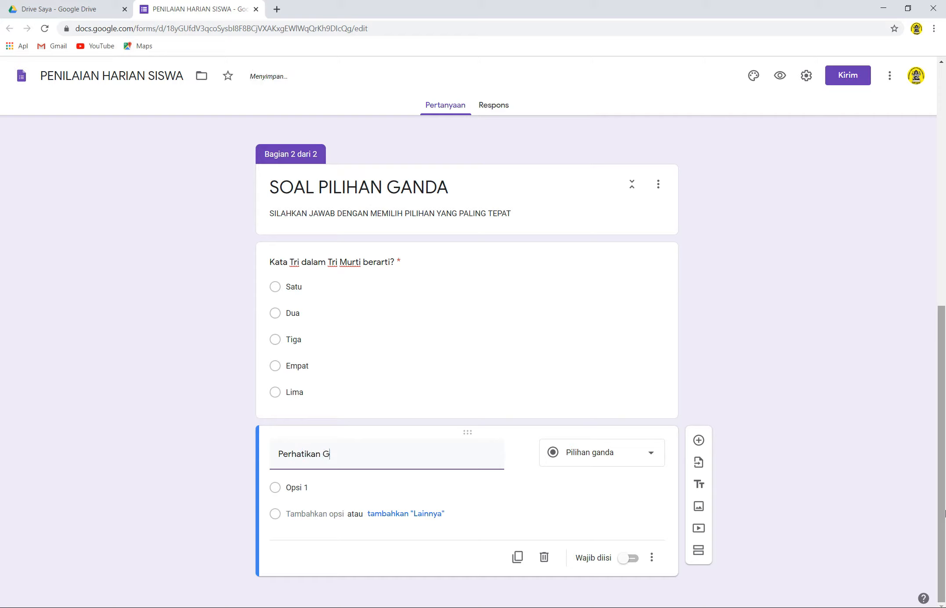
text(ambar berikut!)
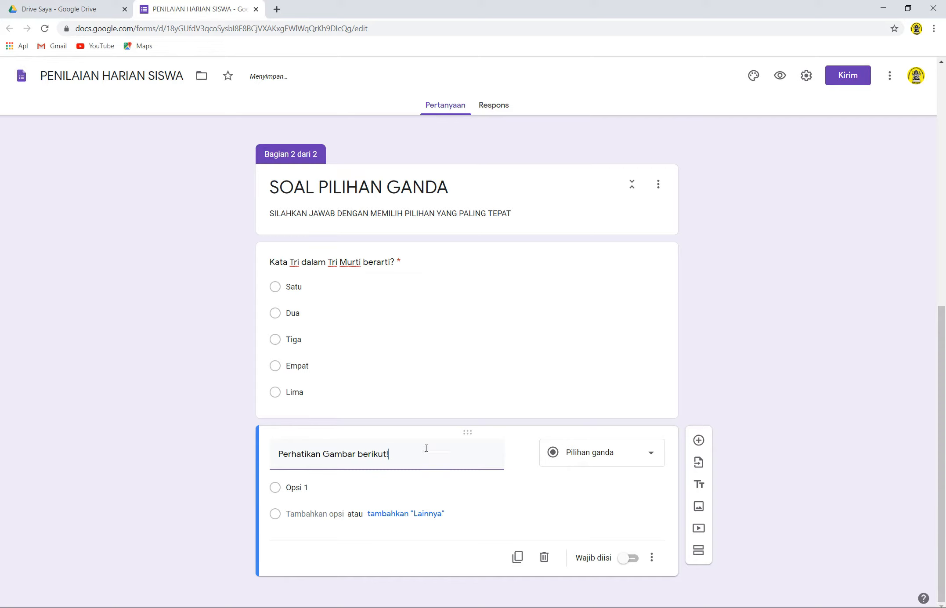
Upload the BEBEK picture from the Pictures folder into the "Perhatikan Gambar berikut!" question.
mouse_move(426, 462)
click(516, 456)
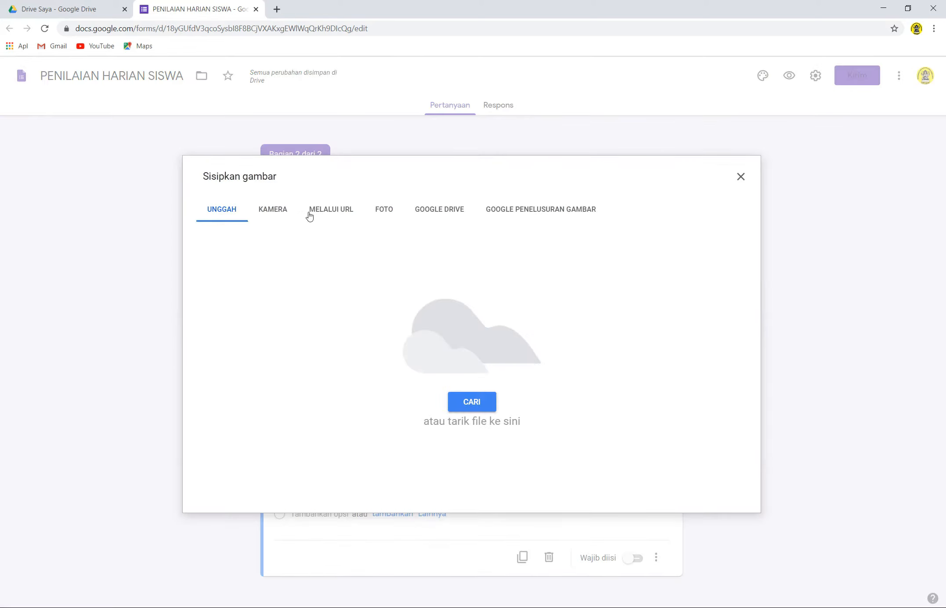
click(468, 401)
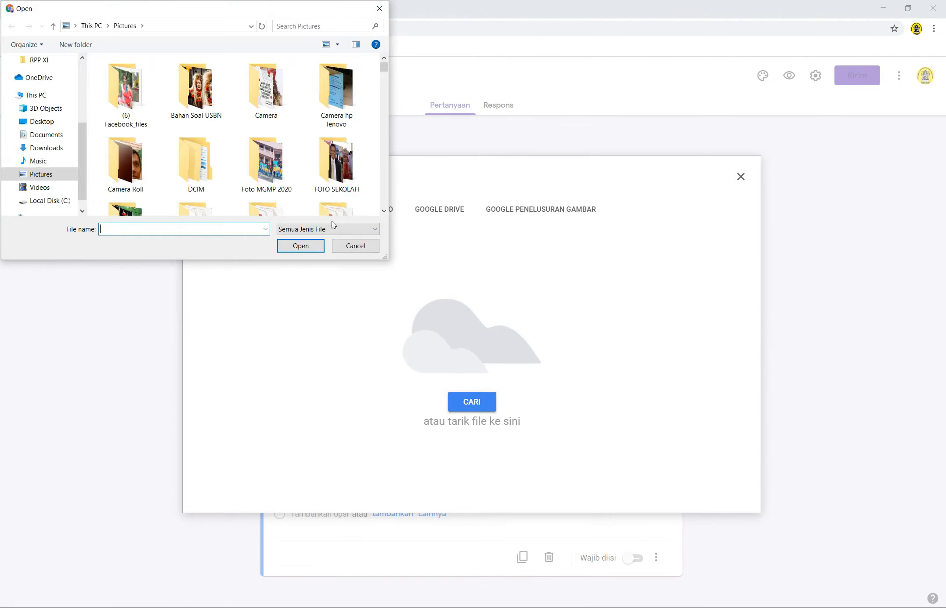
scroll(238, 164, down, 3)
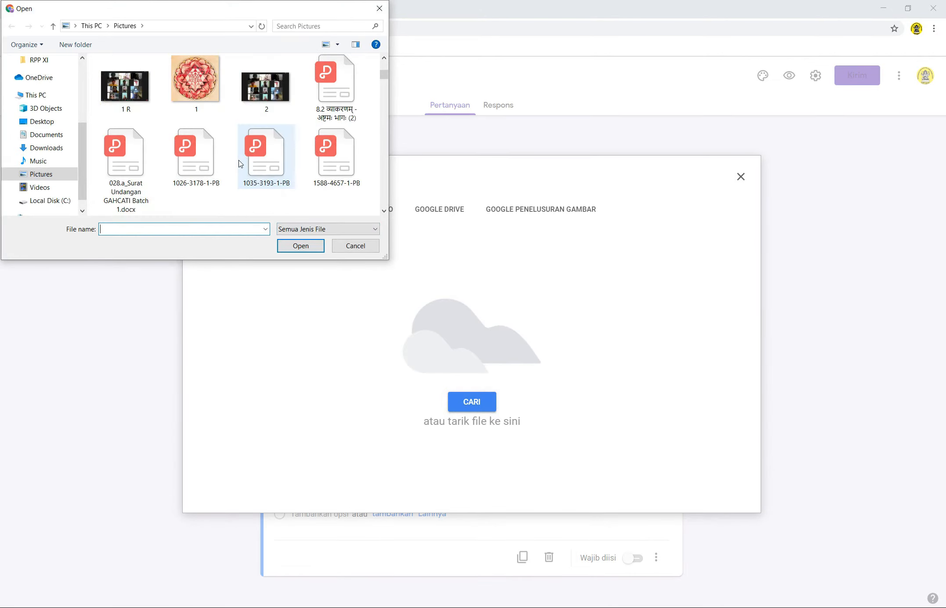
scroll(240, 163, down, 5)
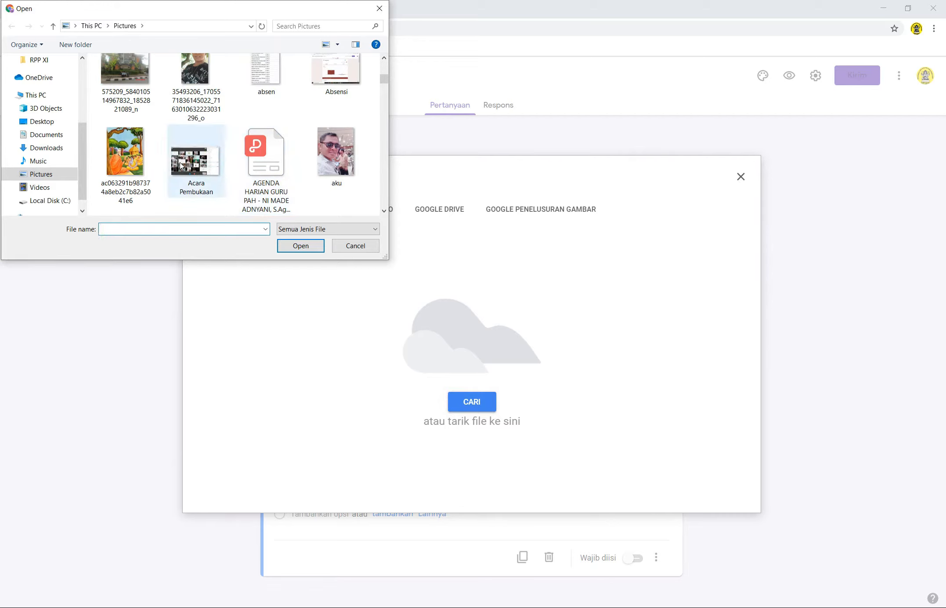
scroll(181, 166, down, 2)
scroll(182, 166, down, 2)
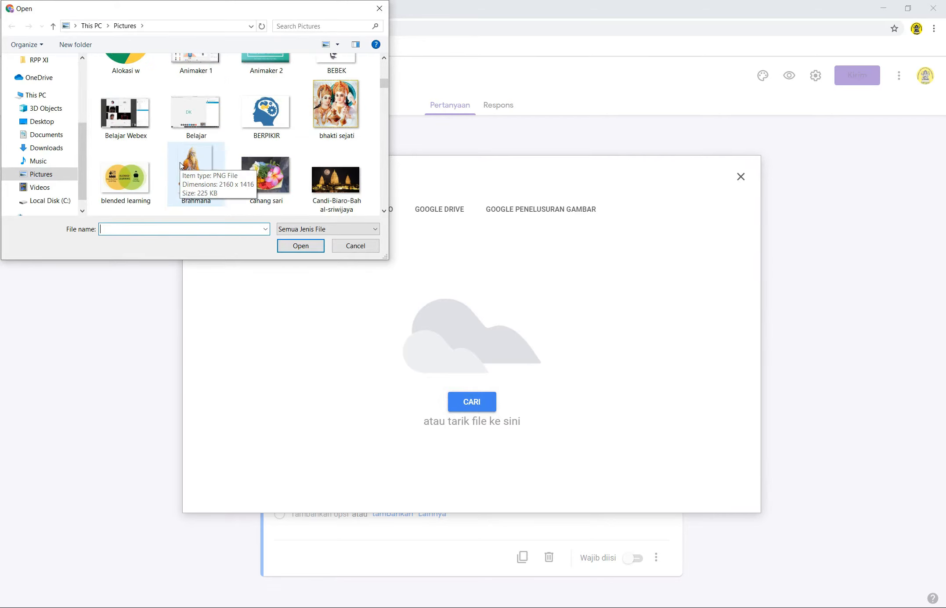
scroll(263, 178, up, 3)
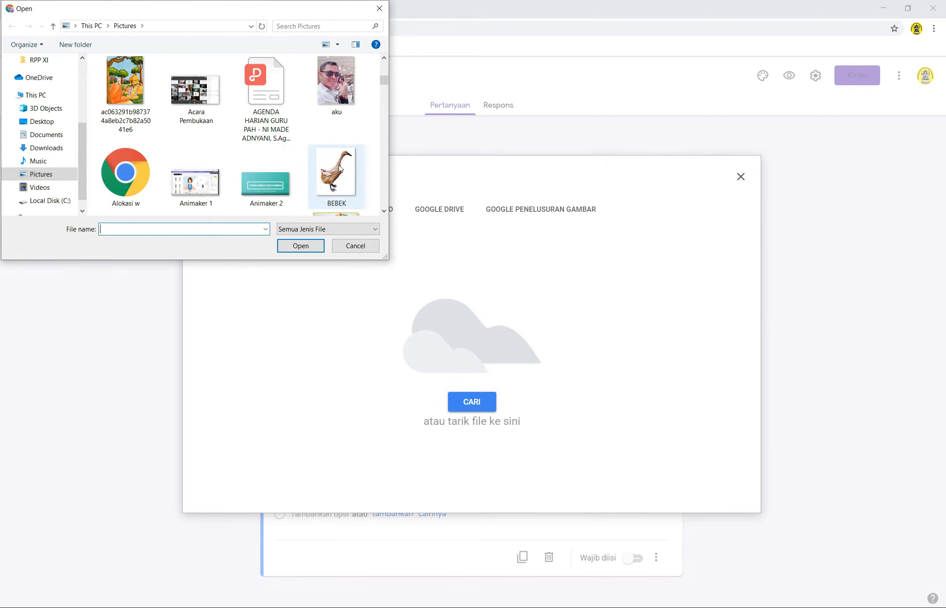
scroll(339, 171, up, 3)
scroll(340, 169, up, 2)
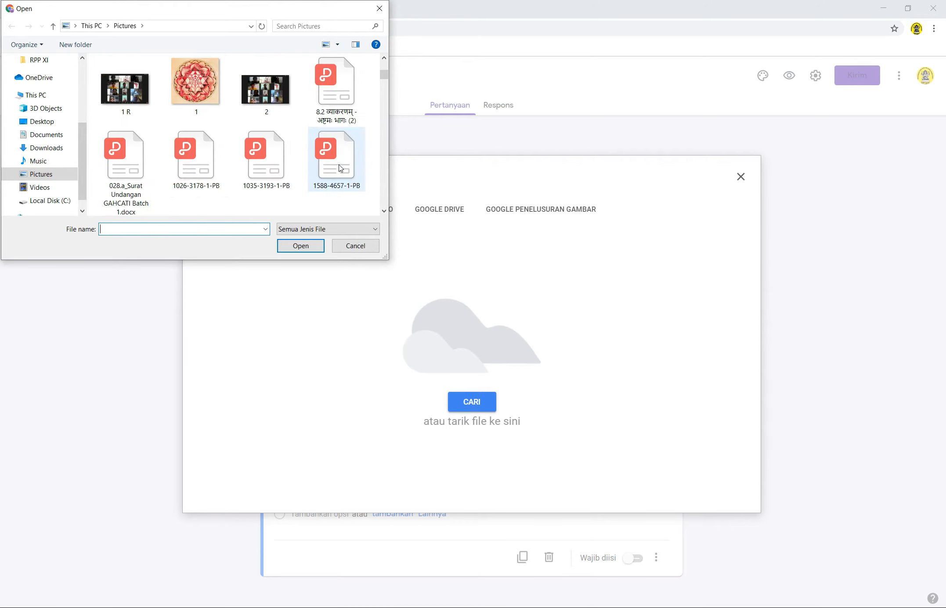
click(207, 74)
scroll(335, 124, down, 10)
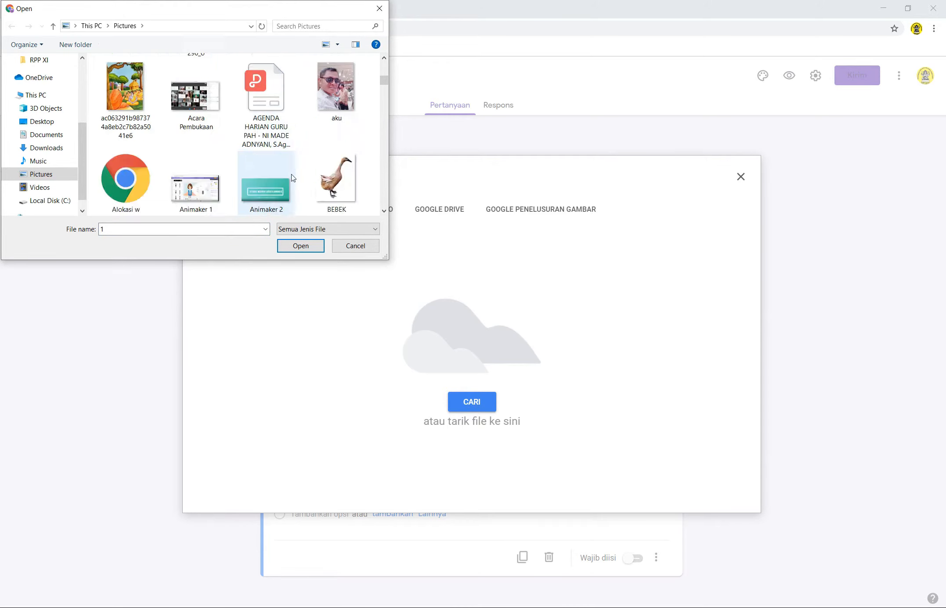
scroll(336, 124, up, 2)
click(330, 151)
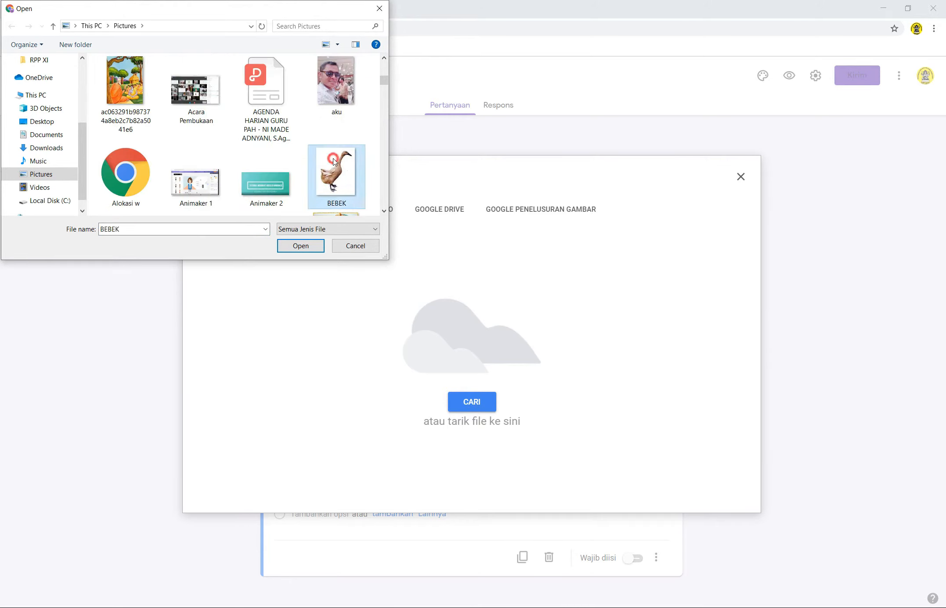
click(313, 241)
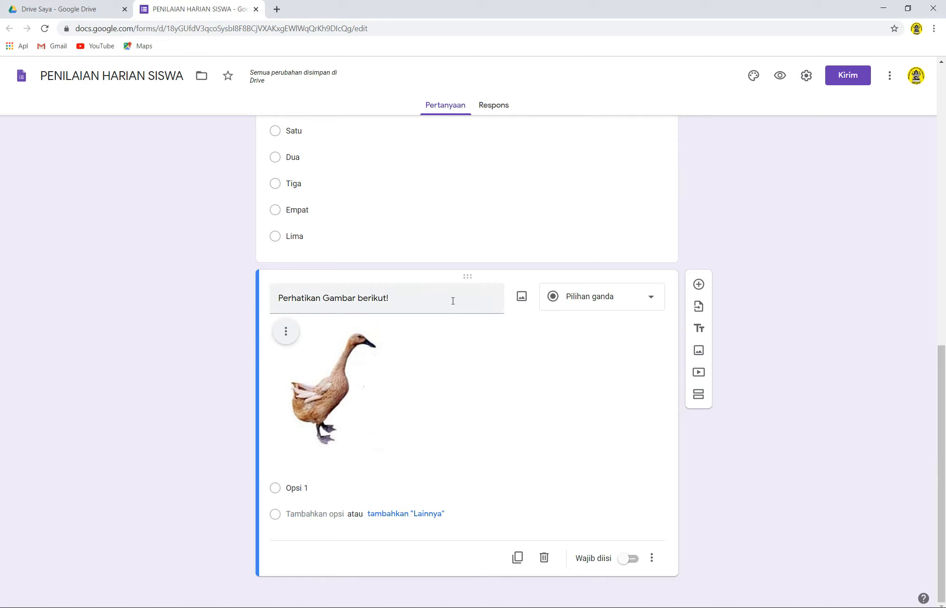
Add a caption to the duck image reading "Hewan apakah yang di gambar?".
click(285, 332)
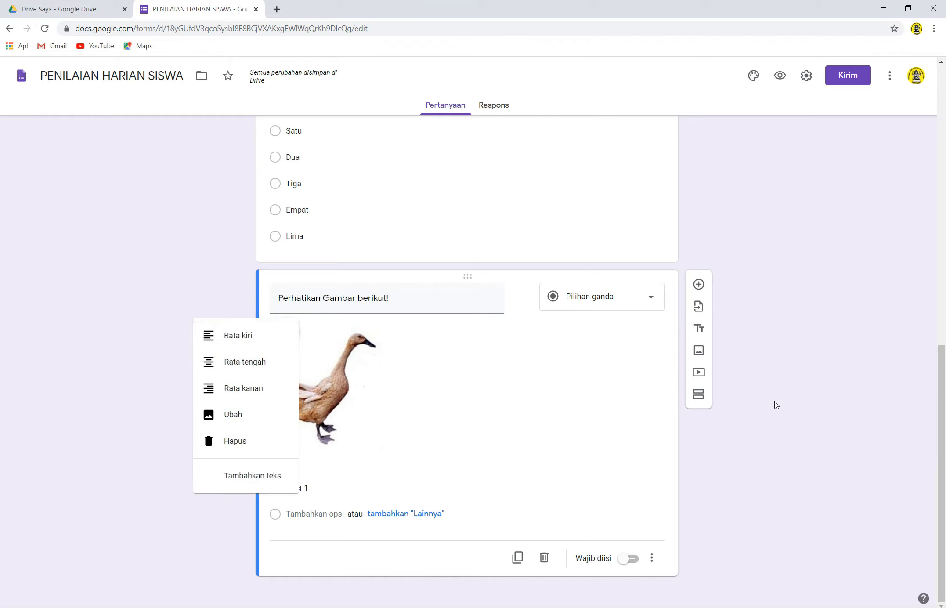
click(787, 405)
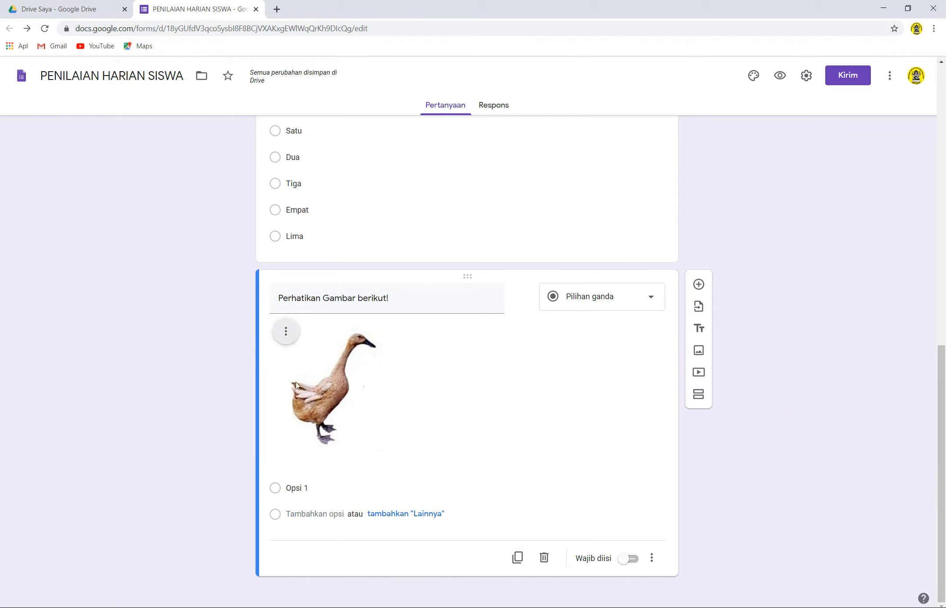
click(285, 332)
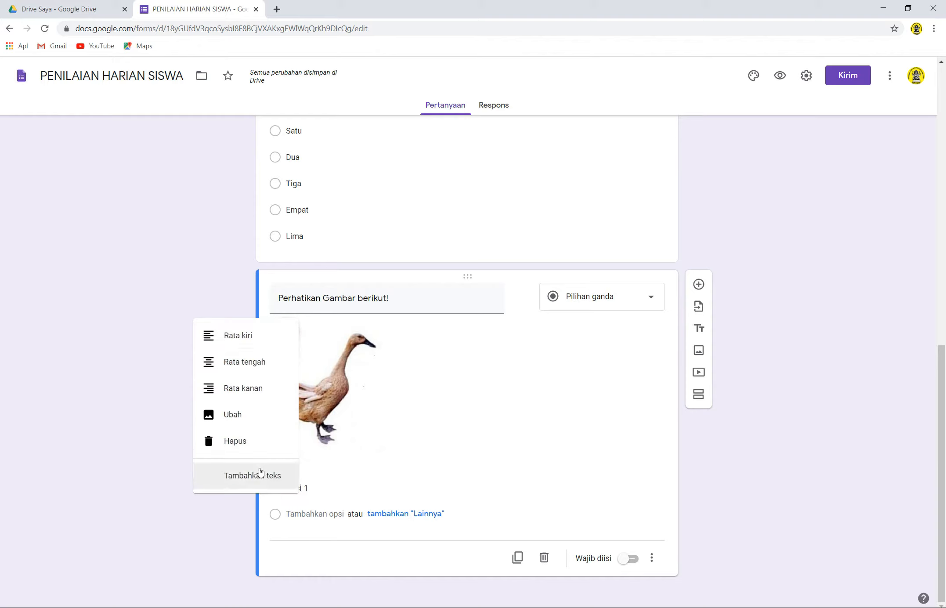
click(260, 476)
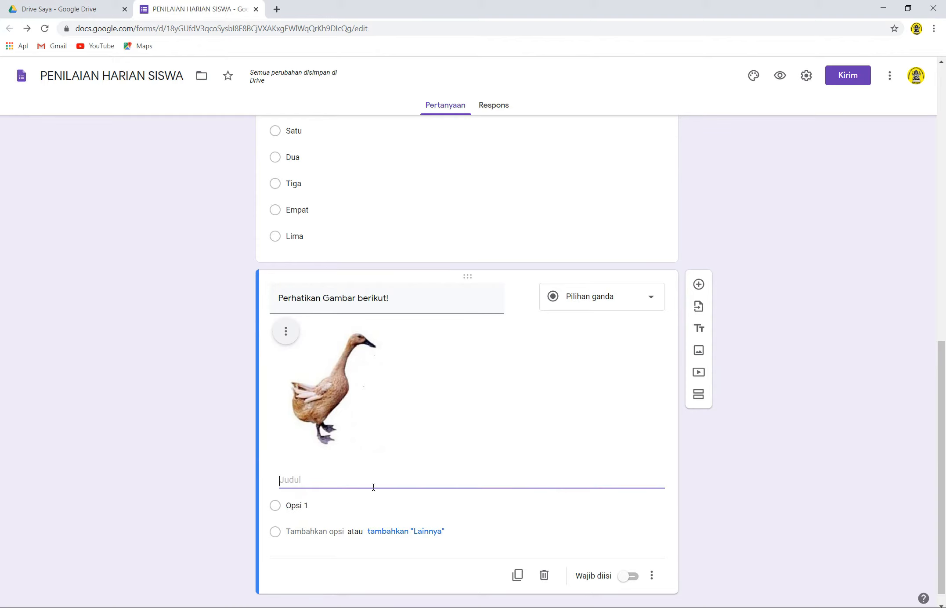
text(Binata)
key(BackSpace)
key(BackSpace)
key(BackSpace)
key(BackSpace)
key(BackSpace)
key(BackSpace)
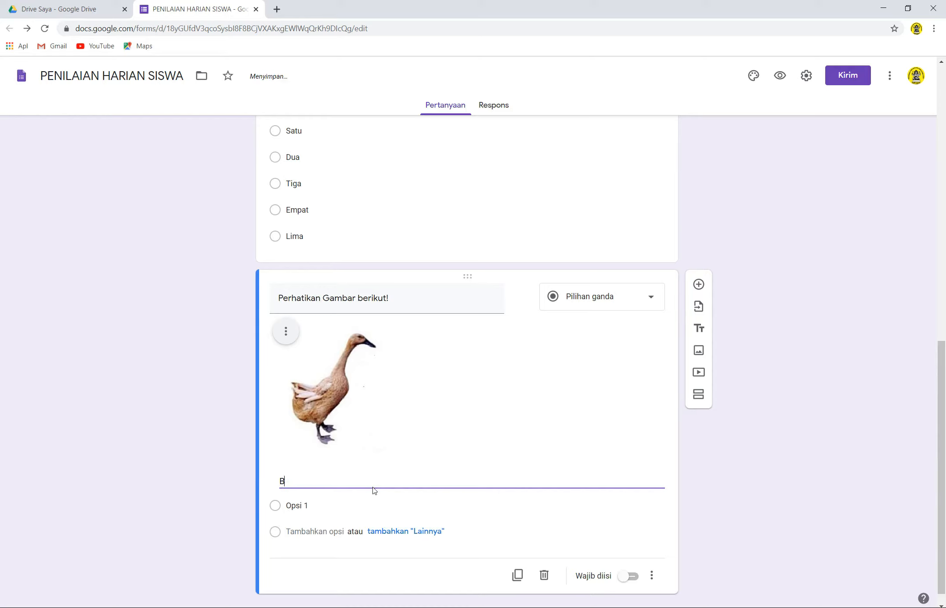
text(Hewan apaka)
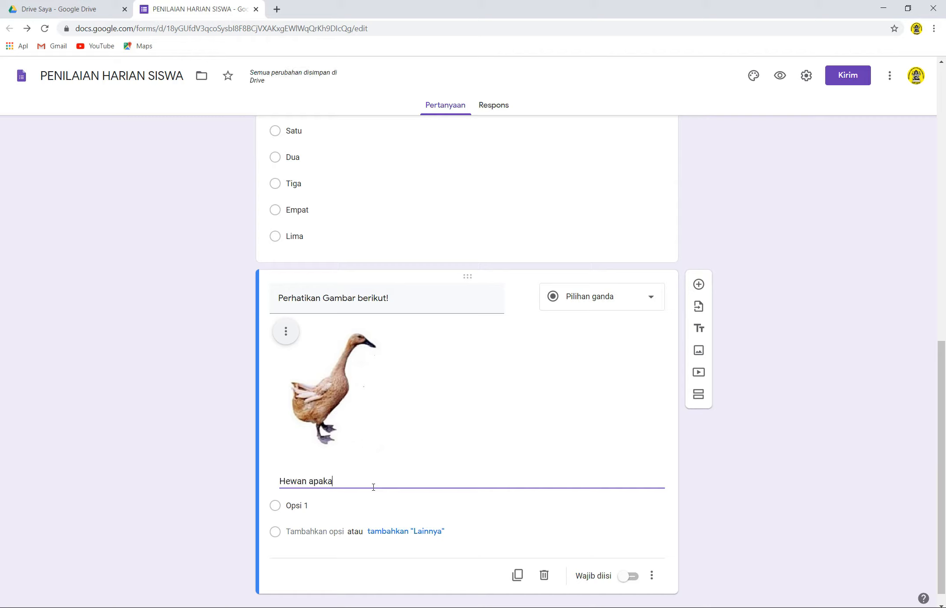
text(h y)
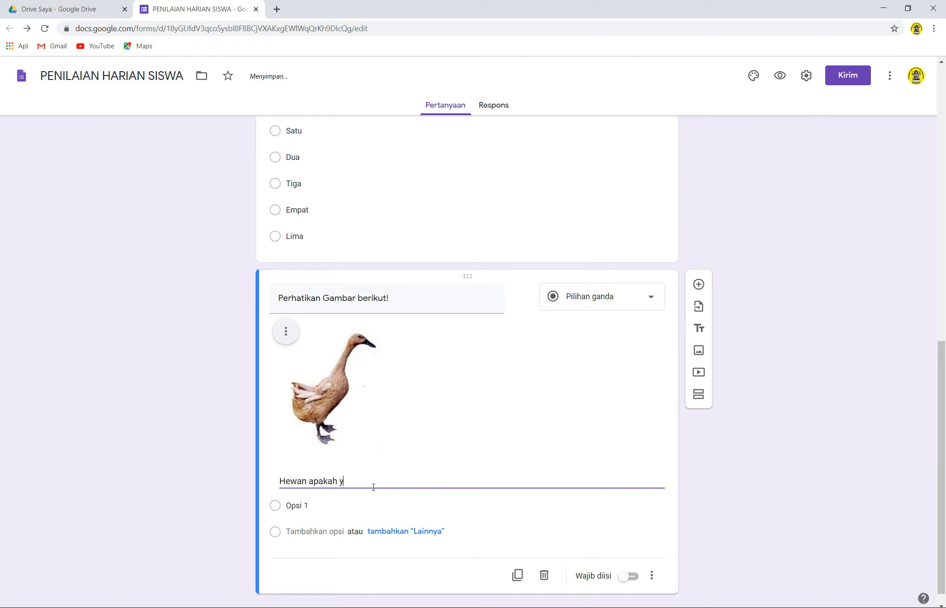
text(ang d)
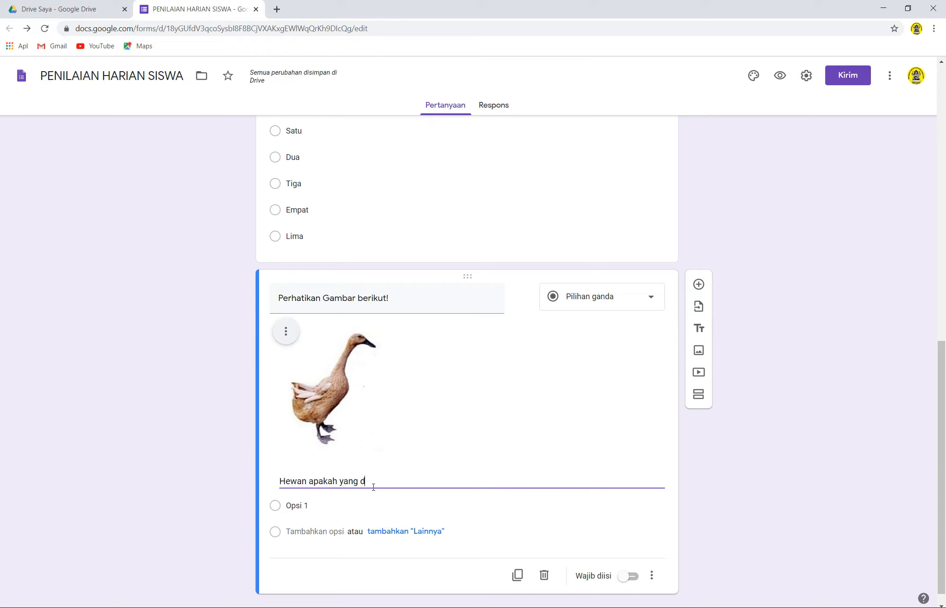
text(i gambar?)
Give the duck picture question the answer options gajah, burung, bebek, angsa and rajawali, and make it required.
click(352, 505)
text(gajah)
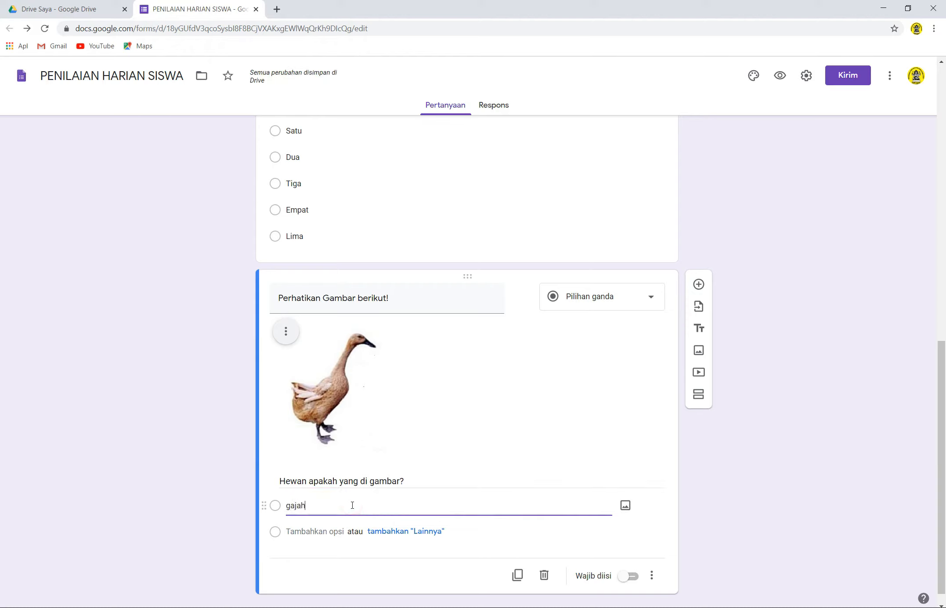
key(Return)
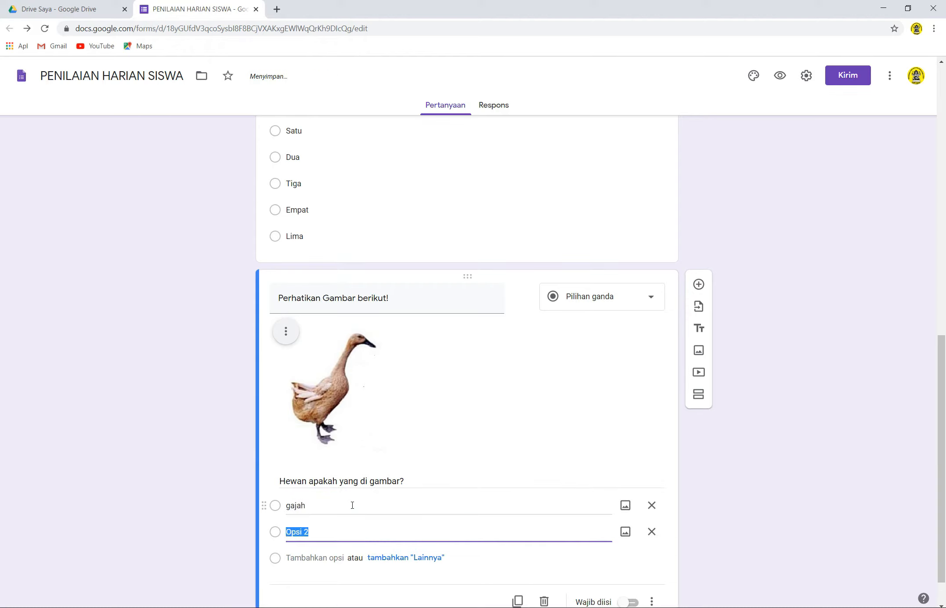
text(burung)
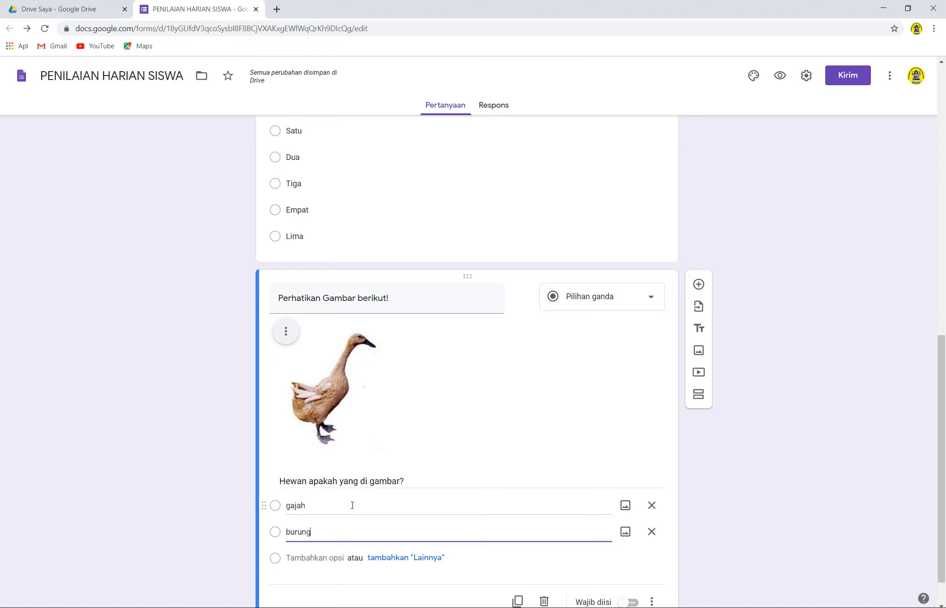
key(Return)
text(bebek)
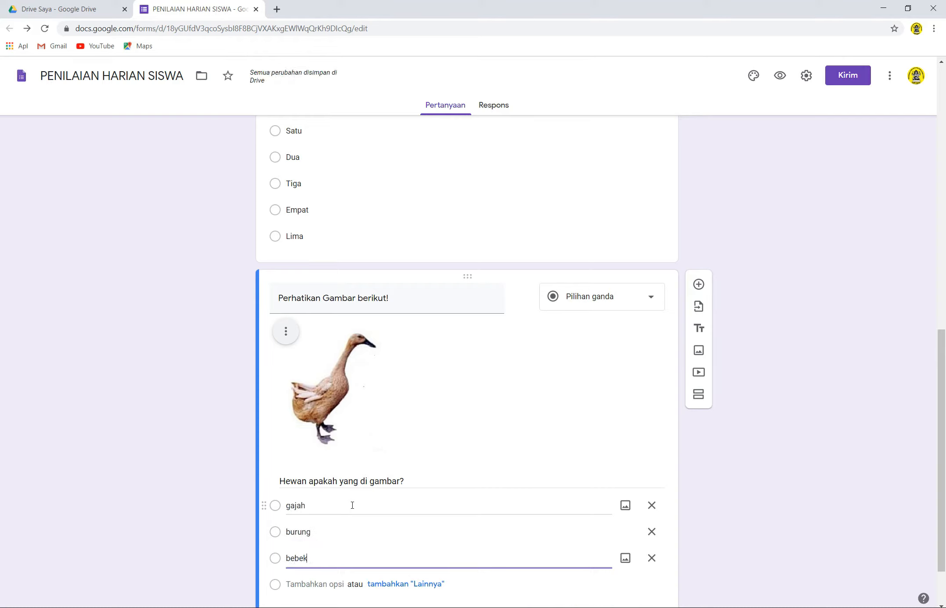
key(Return)
text(angsa)
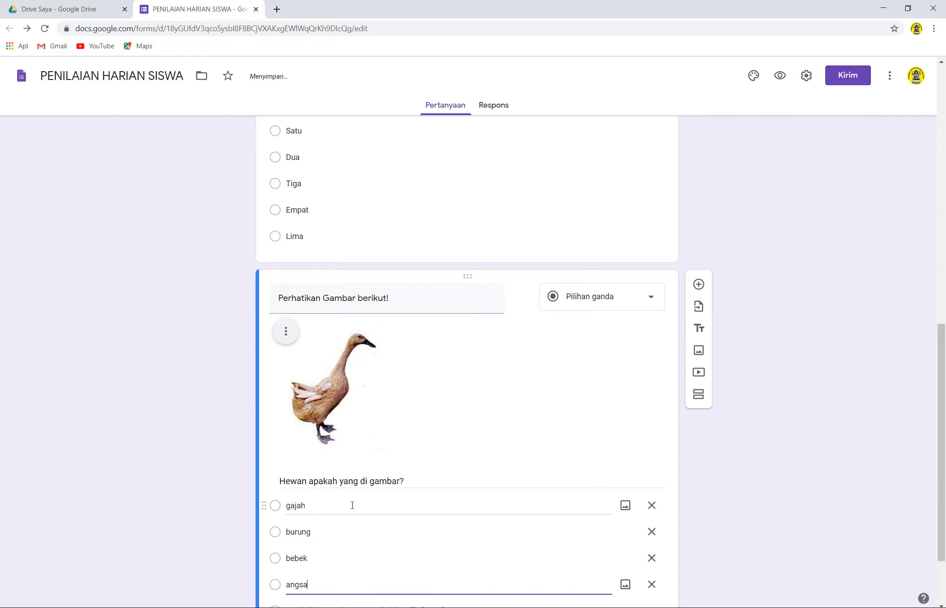
key(Return)
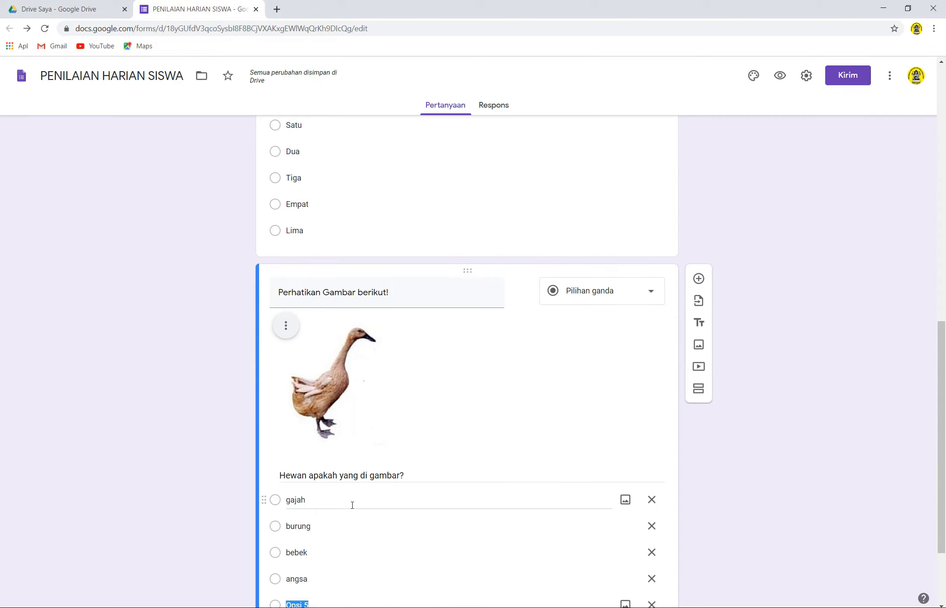
text(rajawali)
scroll(351, 503, down, 3)
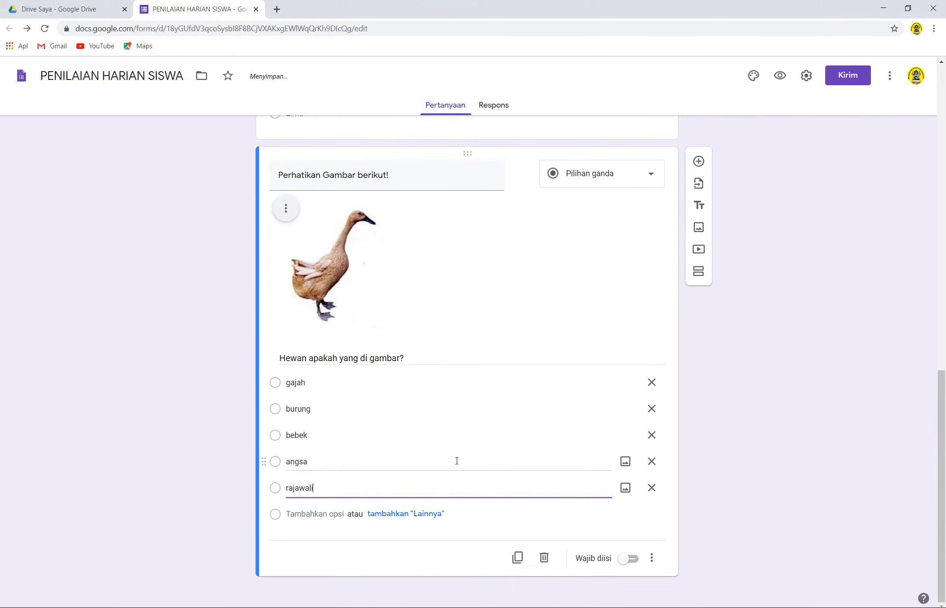
click(628, 561)
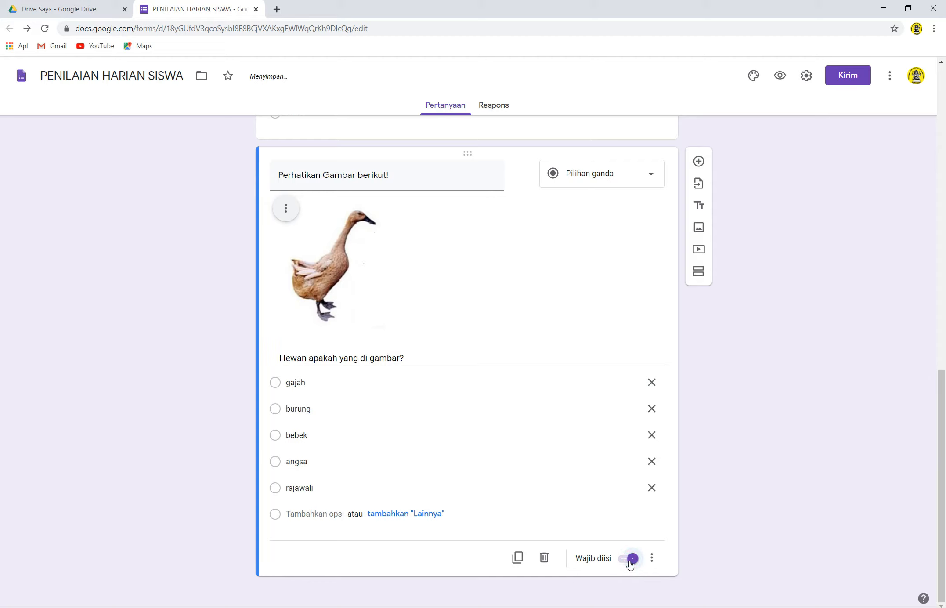
scroll(630, 564, up, 8)
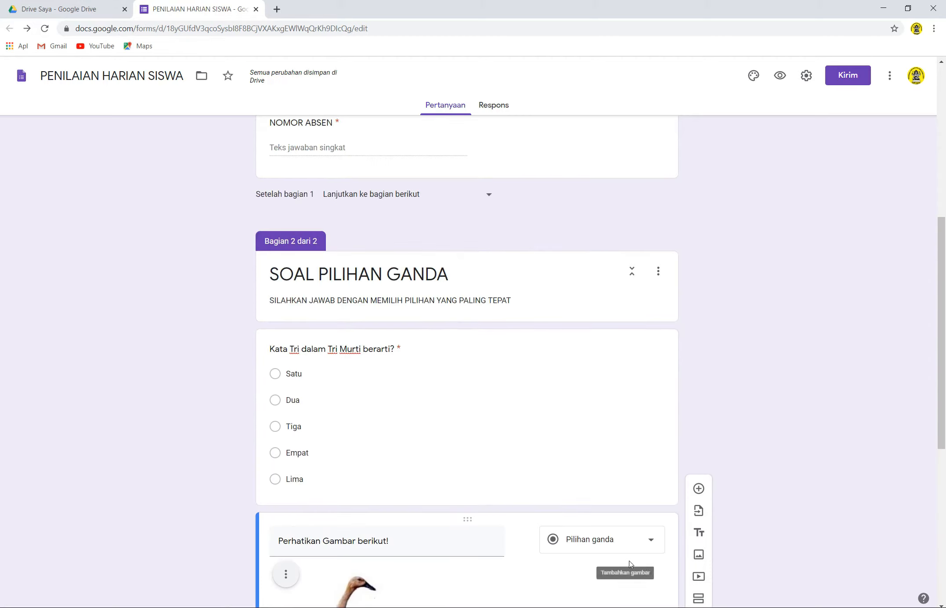
scroll(428, 412, down, 8)
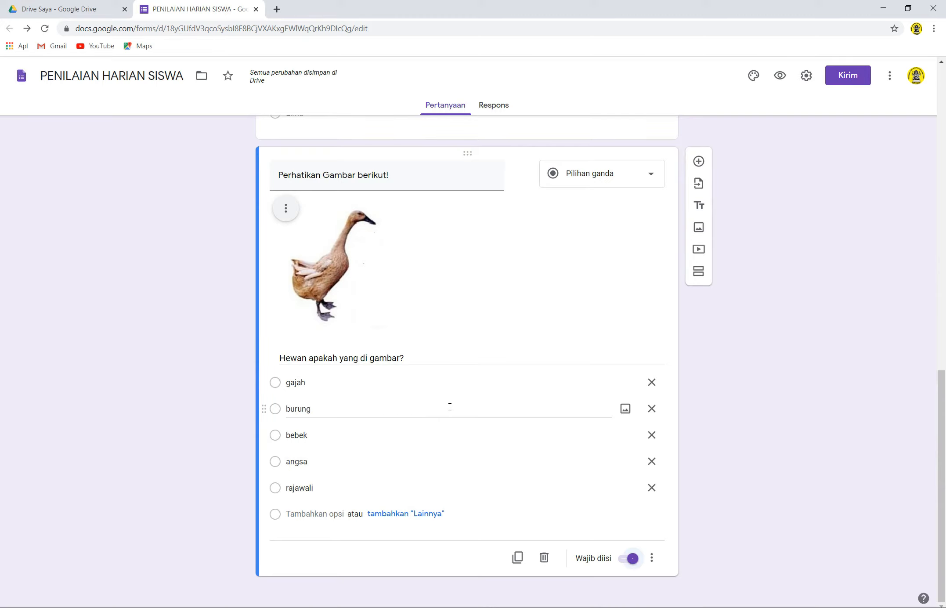
scroll(407, 453, up, 6)
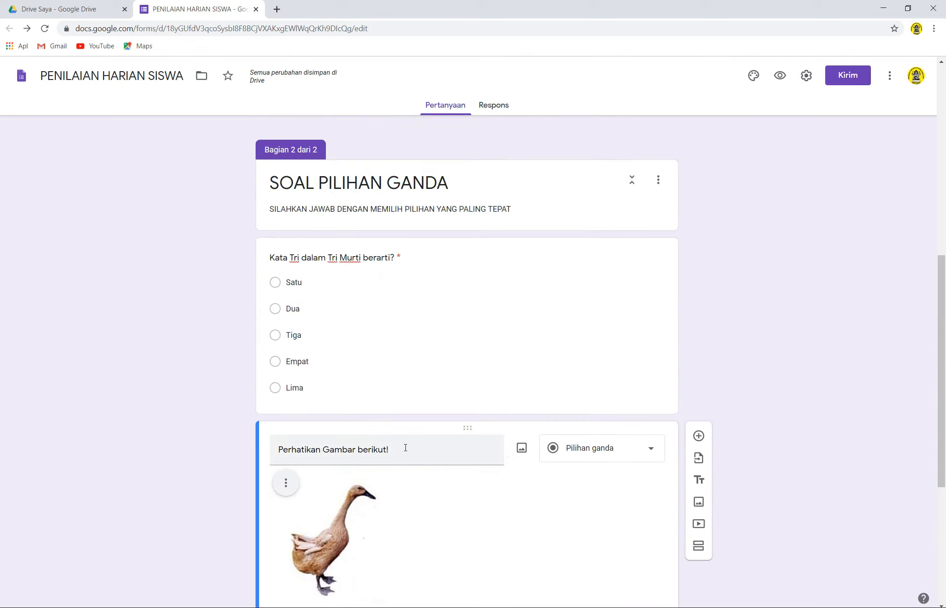
Limit the form to 1 response per respondent in the general settings, then view the presentation settings.
scroll(405, 447, up, 10)
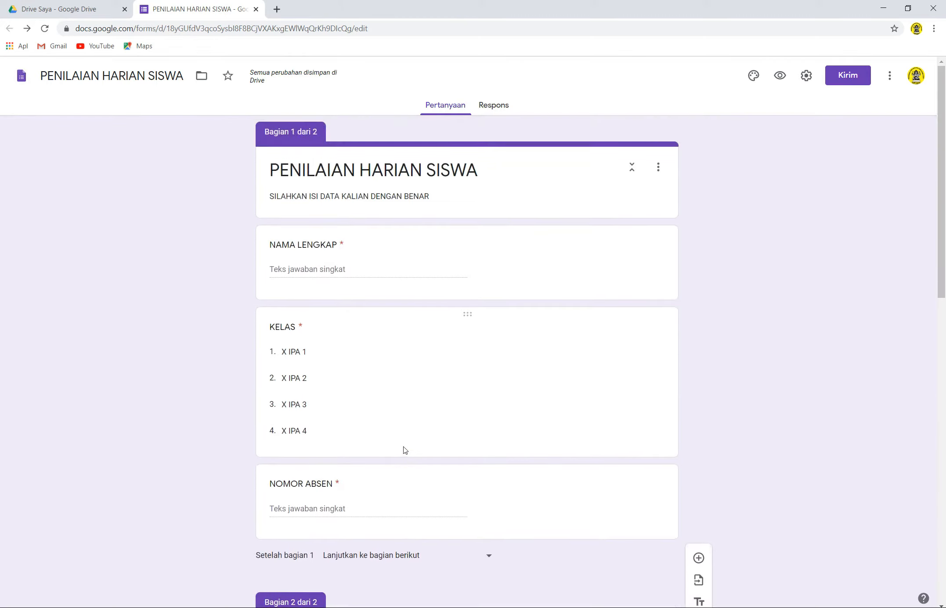
scroll(404, 450, down, 4)
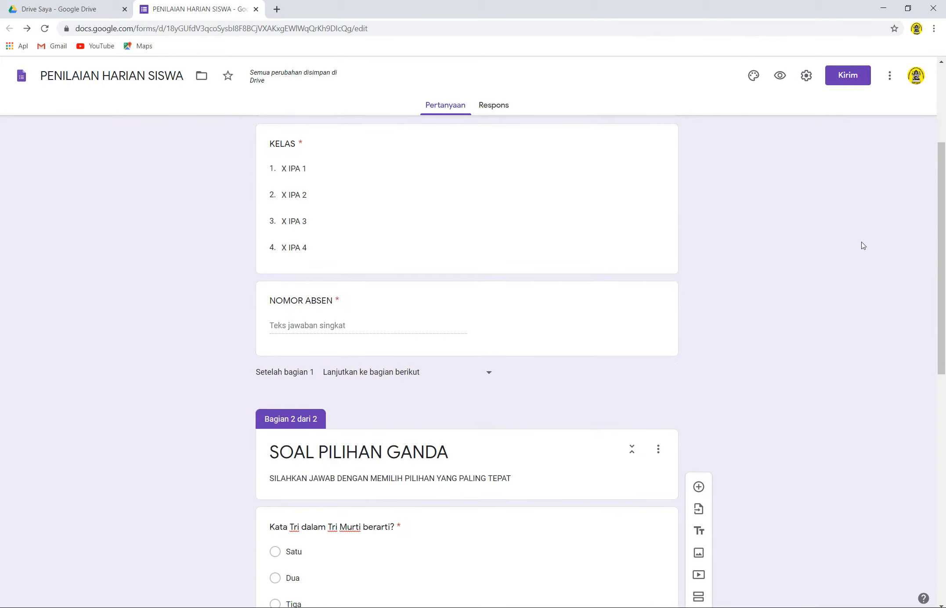
scroll(861, 244, up, 4)
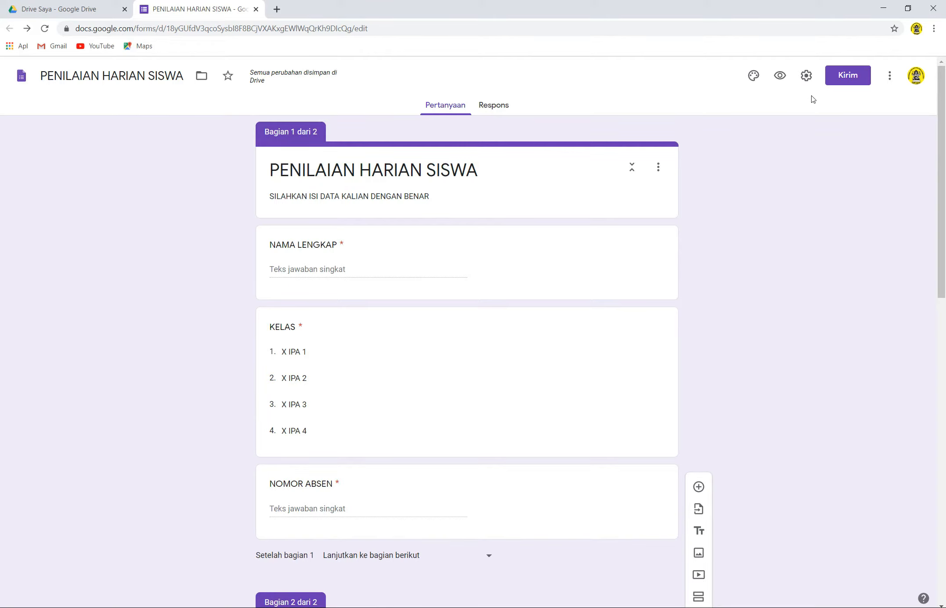
click(806, 76)
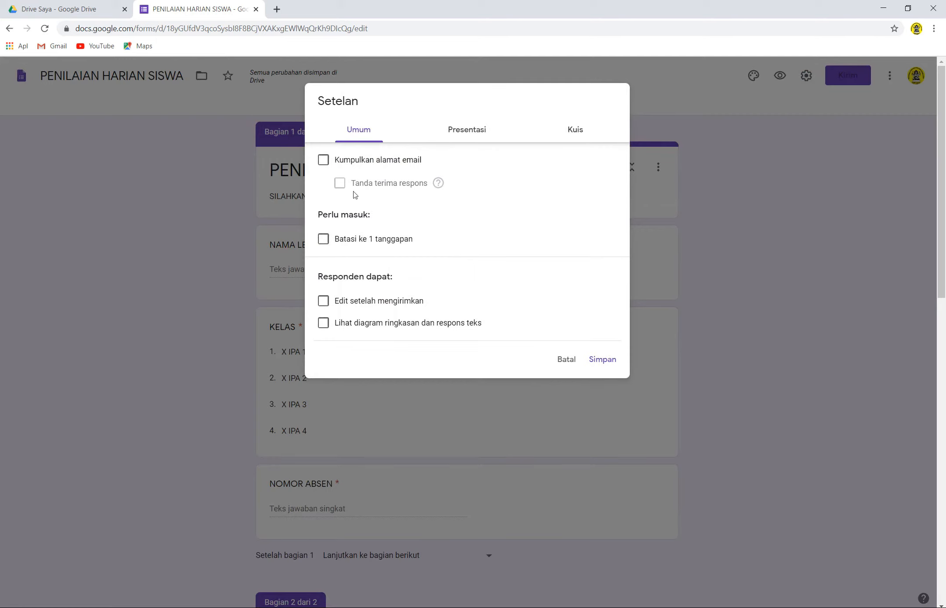
click(349, 240)
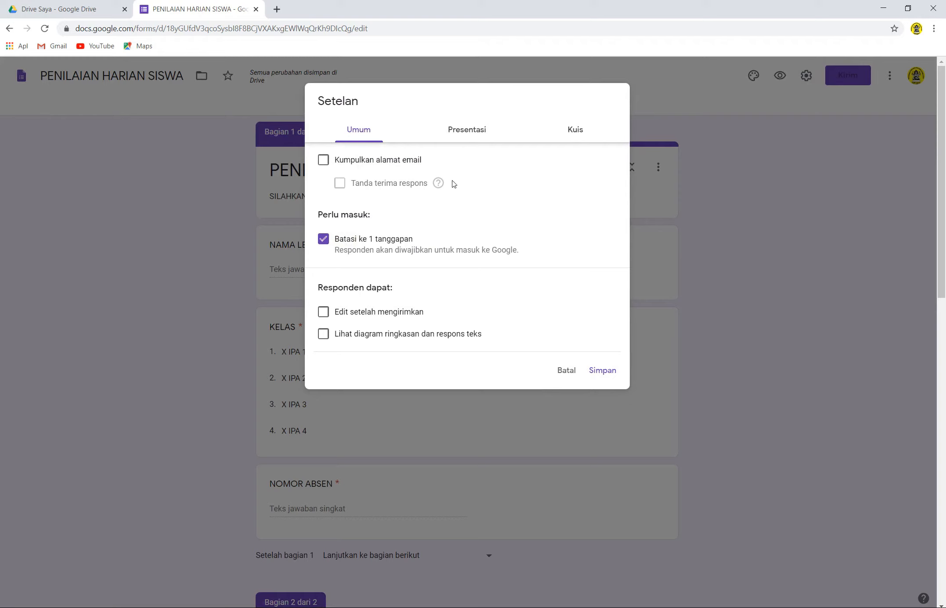
click(468, 137)
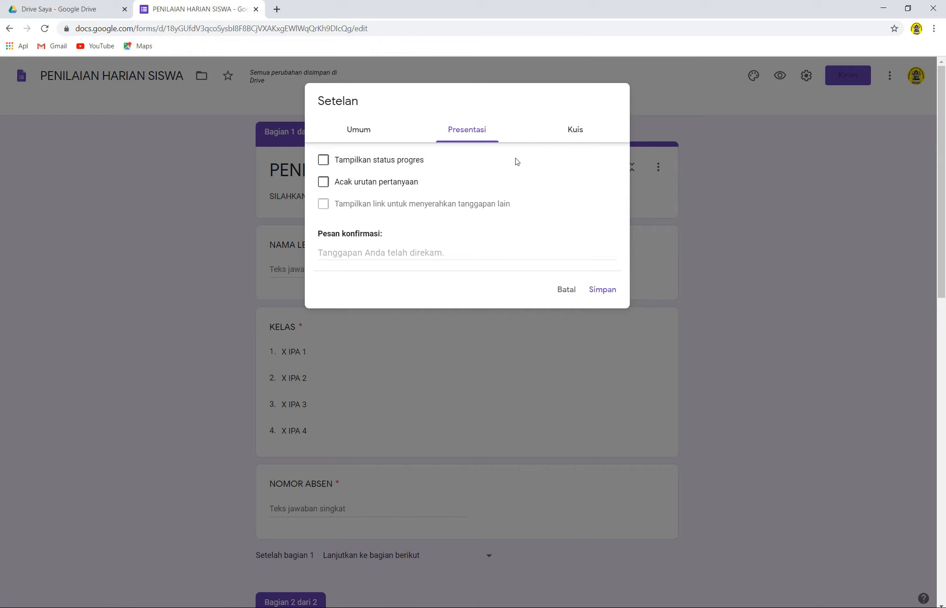
Make the form a quiz, hide missed questions, correct answers and point values from respondents, and save the settings.
click(571, 131)
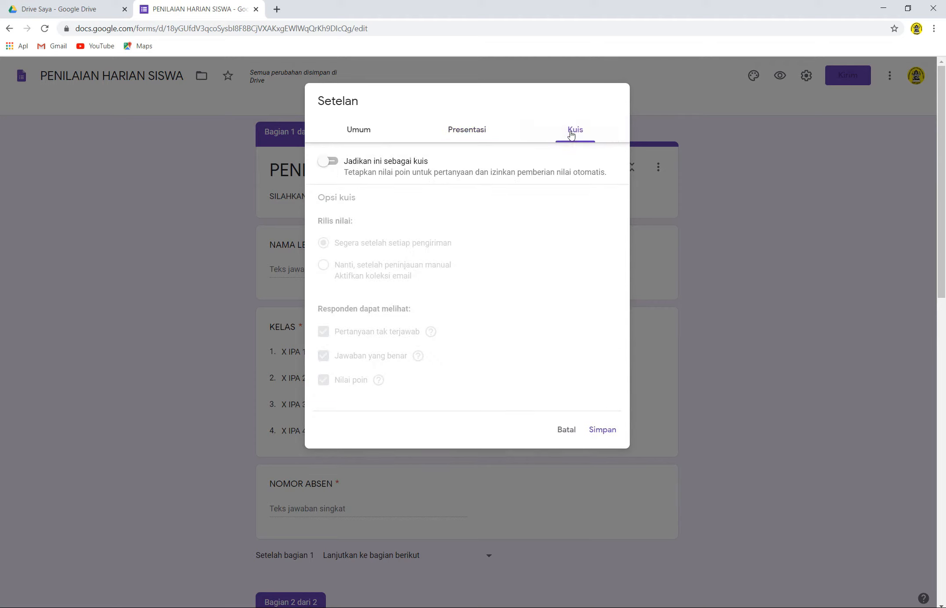
click(333, 164)
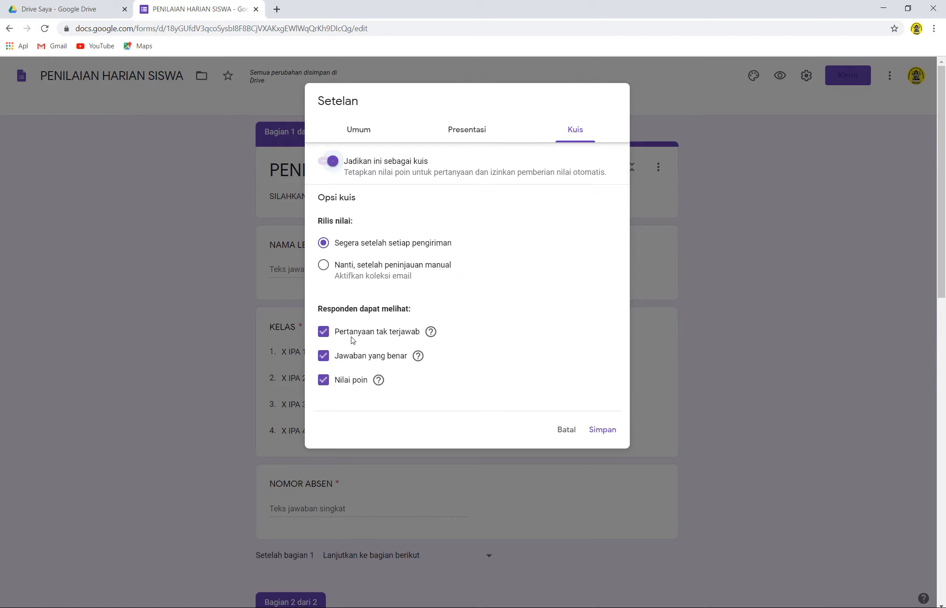
click(329, 336)
click(323, 361)
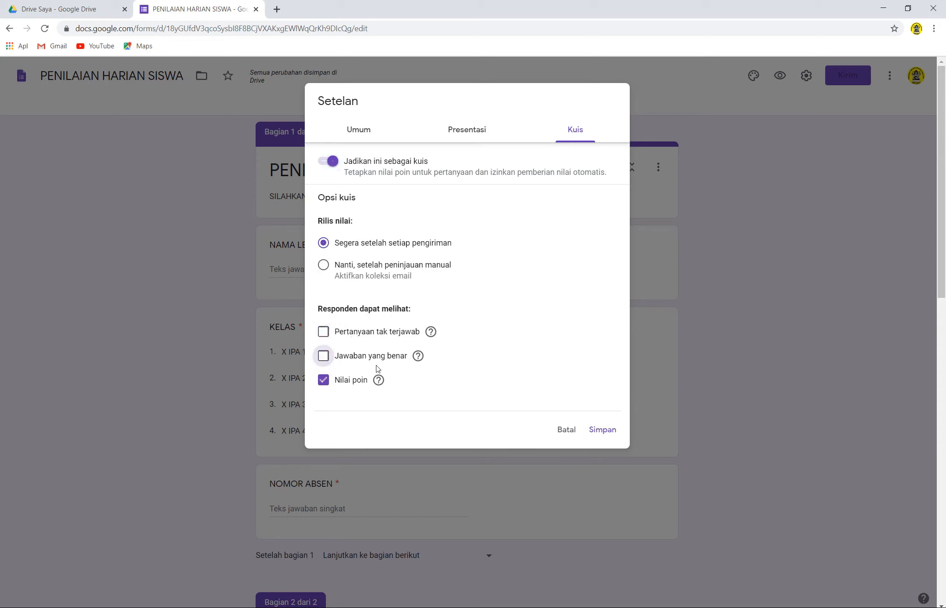
click(323, 382)
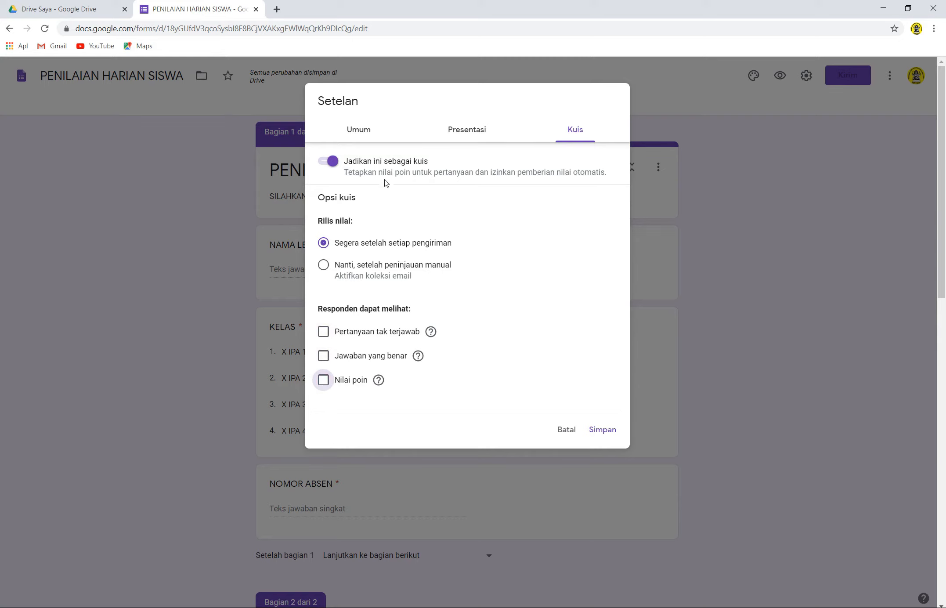
click(602, 430)
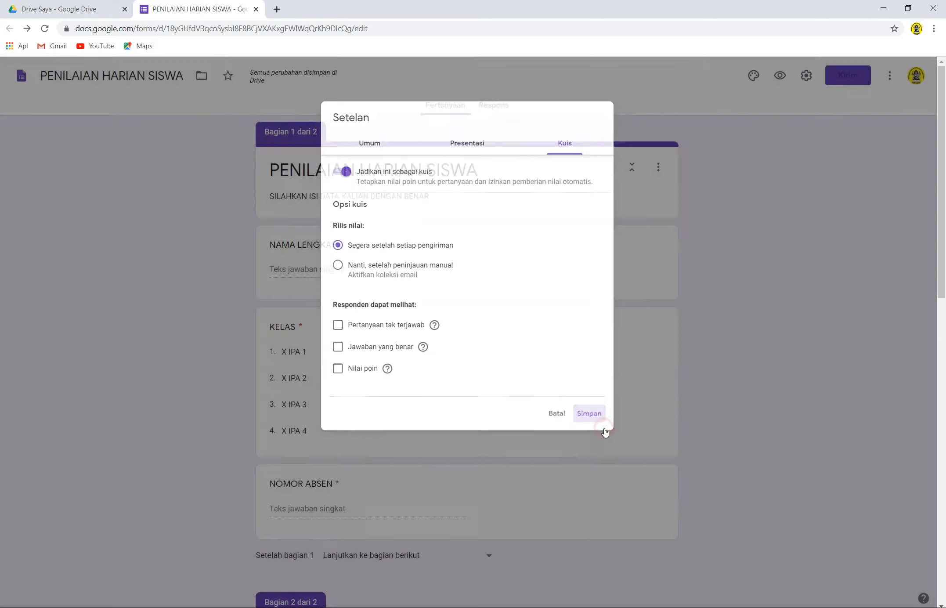
Open the answer key of the Tri Murti question and set its value to 50 points.
scroll(381, 425, down, 10)
scroll(378, 360, down, 3)
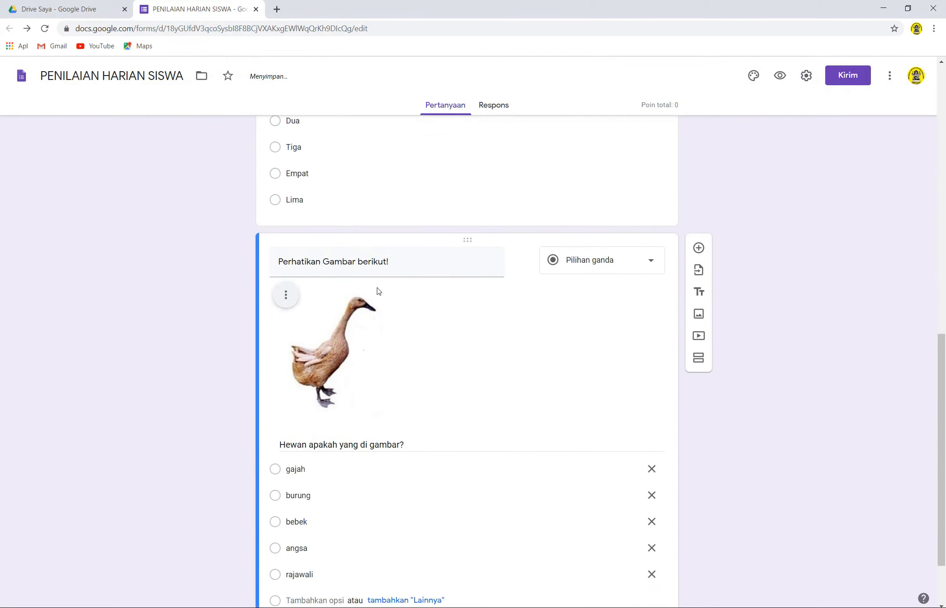
scroll(373, 285, up, 4)
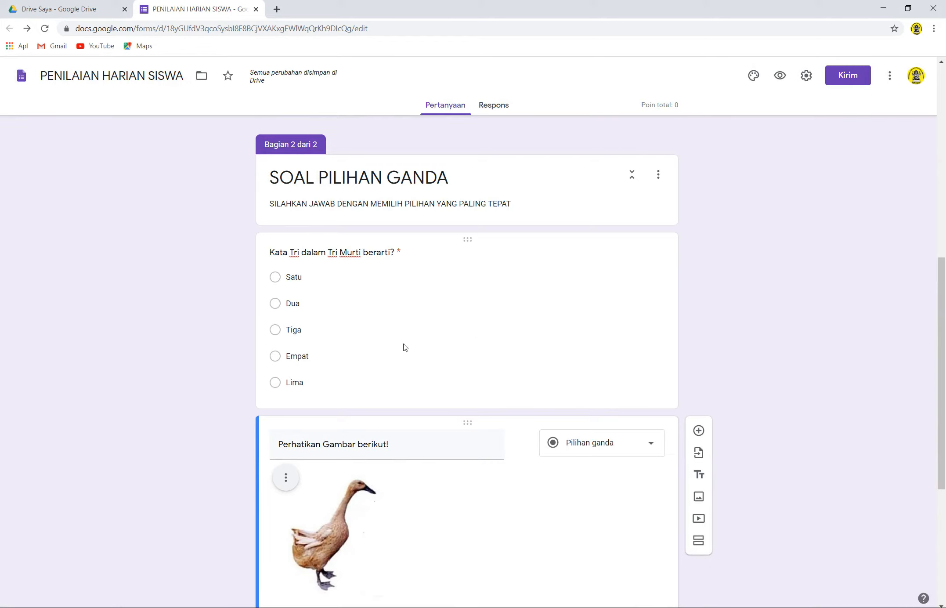
click(419, 303)
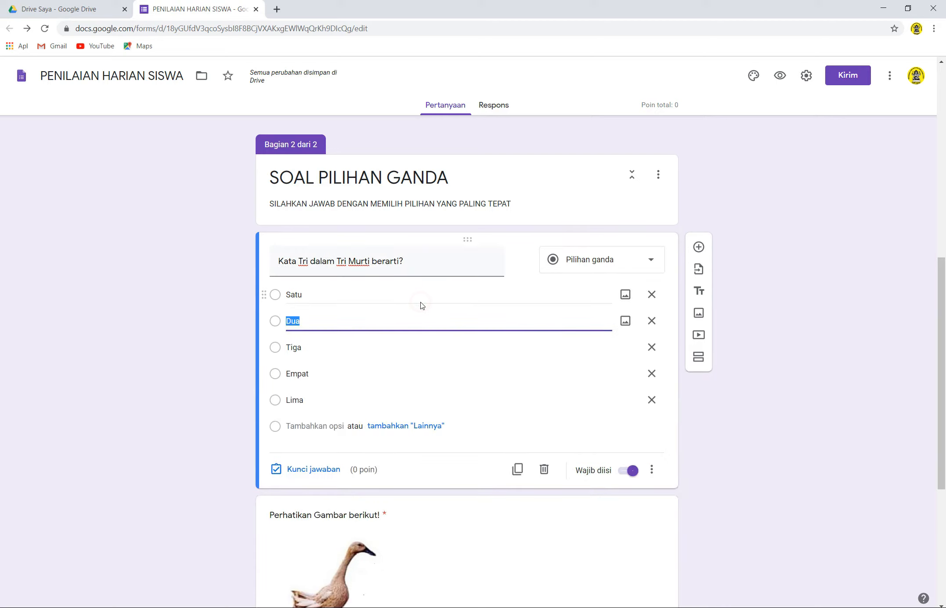
scroll(420, 325, down, 3)
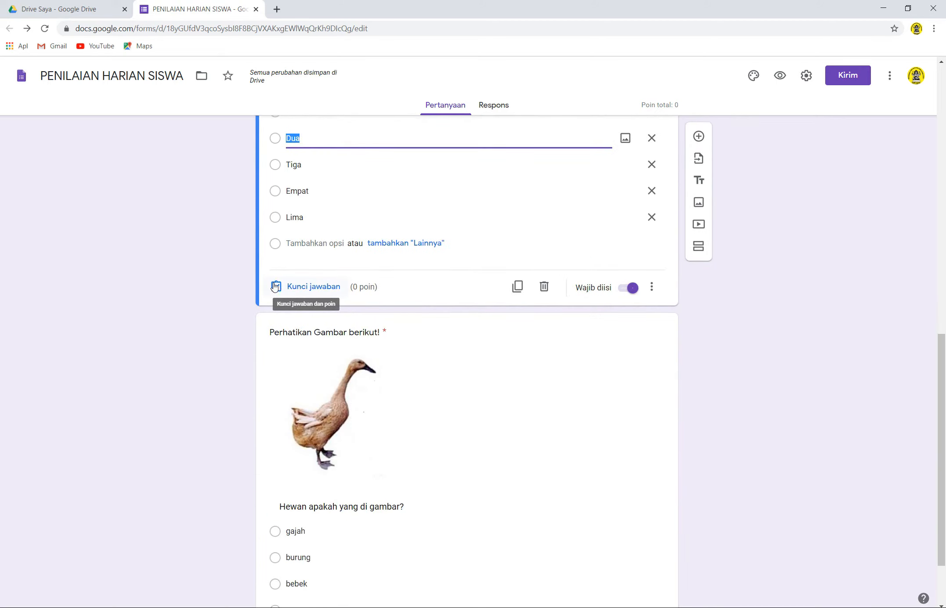
click(321, 288)
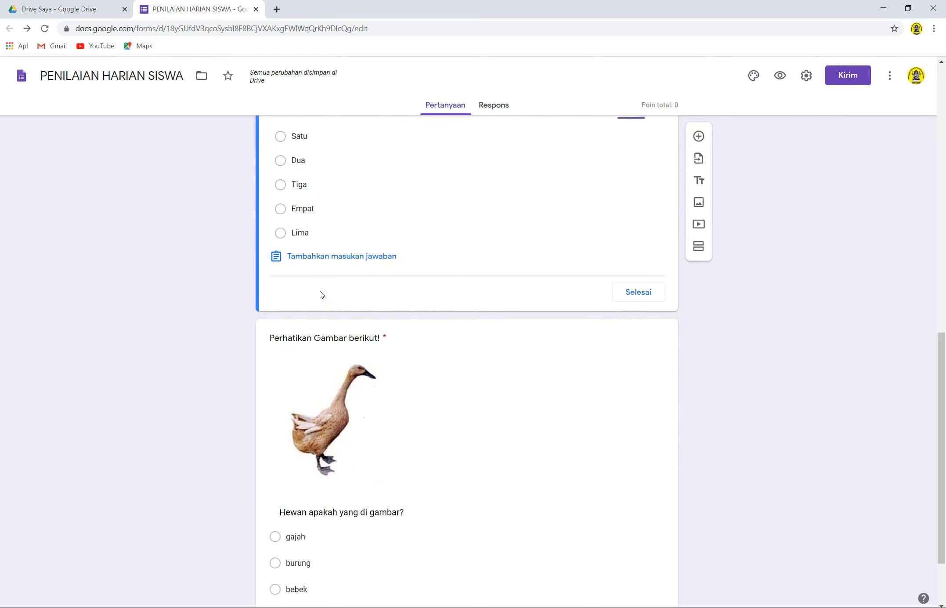
scroll(449, 279, up, 5)
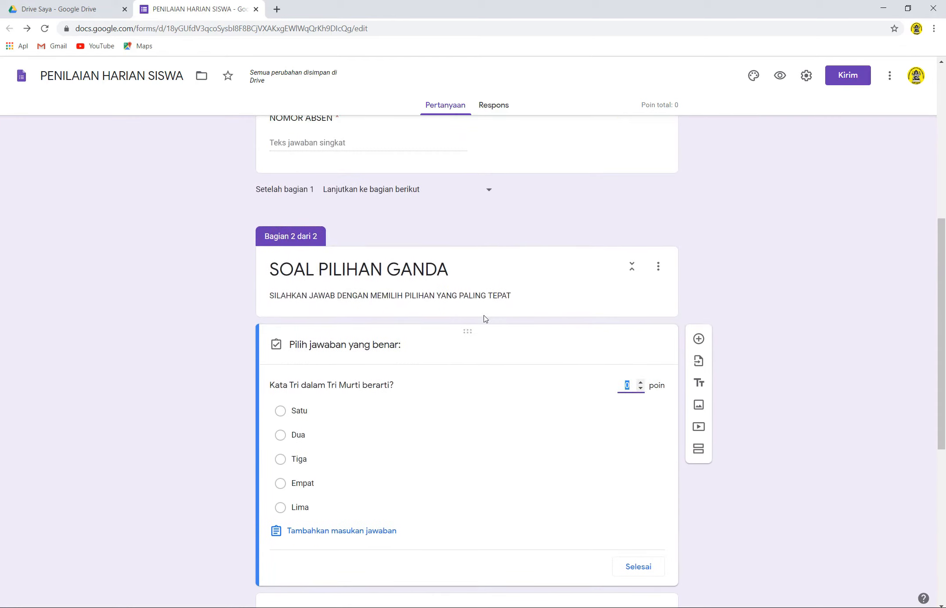
scroll(485, 321, down, 2)
click(630, 295)
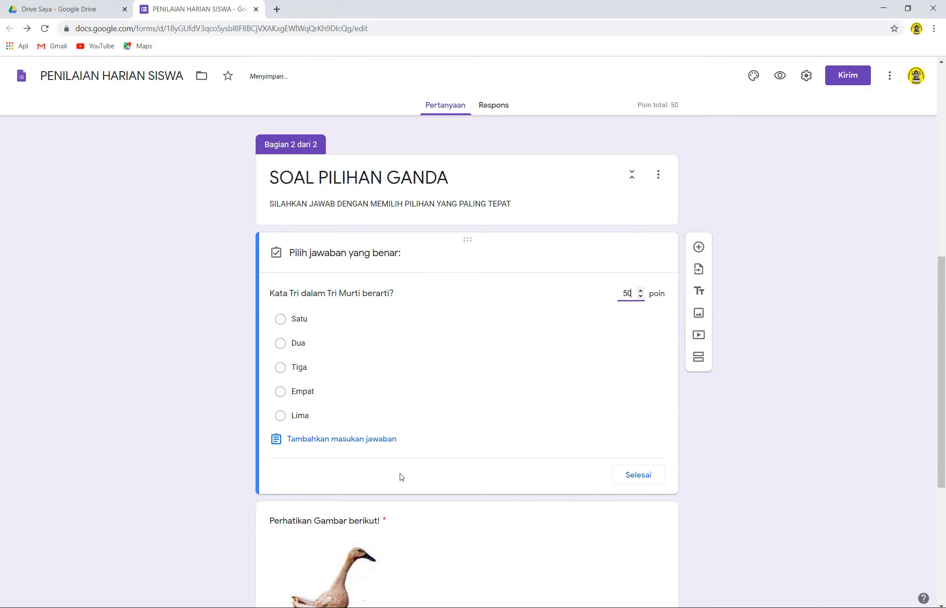
Mark Tiga as the only correct answer to the Tri Murti question and finish its answer key.
click(300, 367)
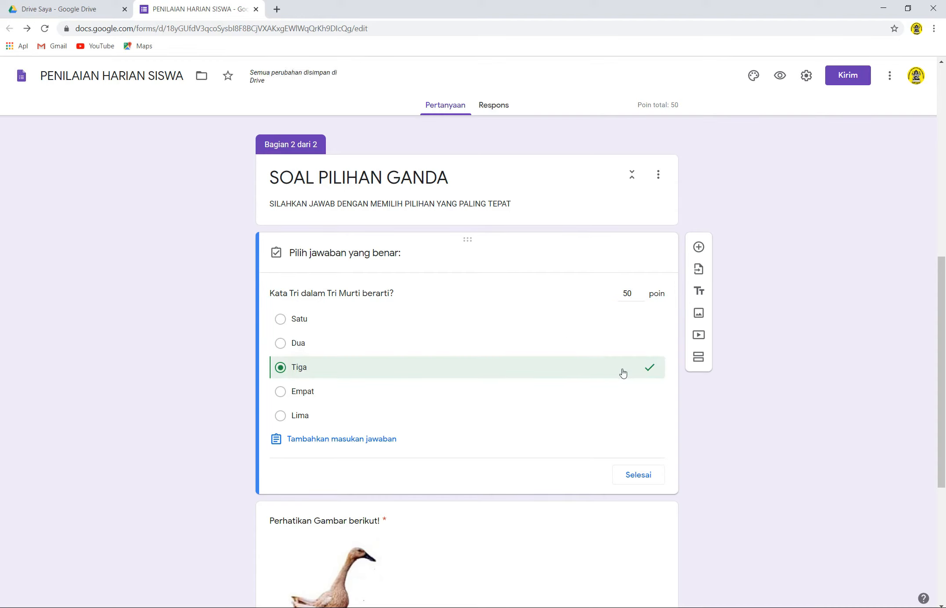
click(284, 341)
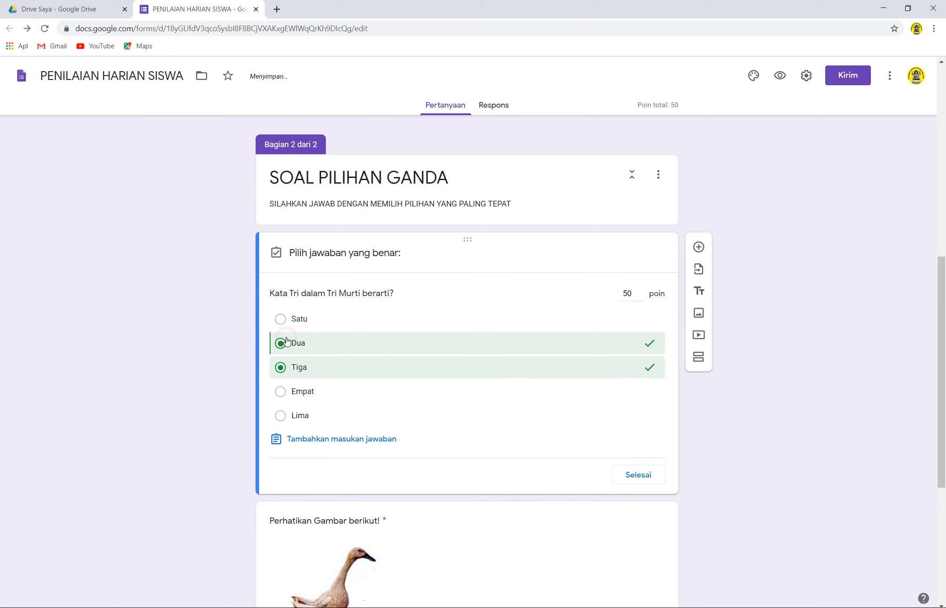
click(286, 341)
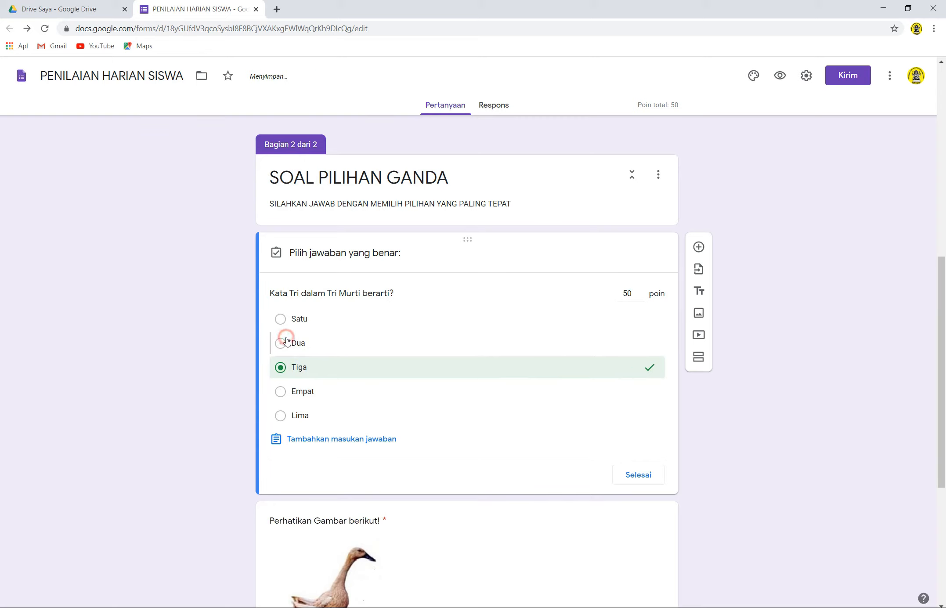
click(289, 372)
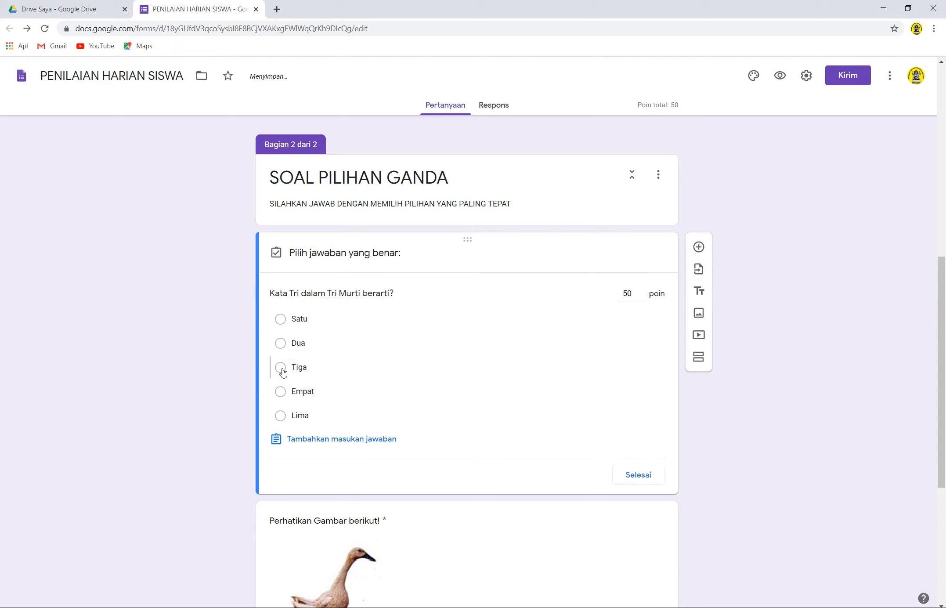
click(283, 372)
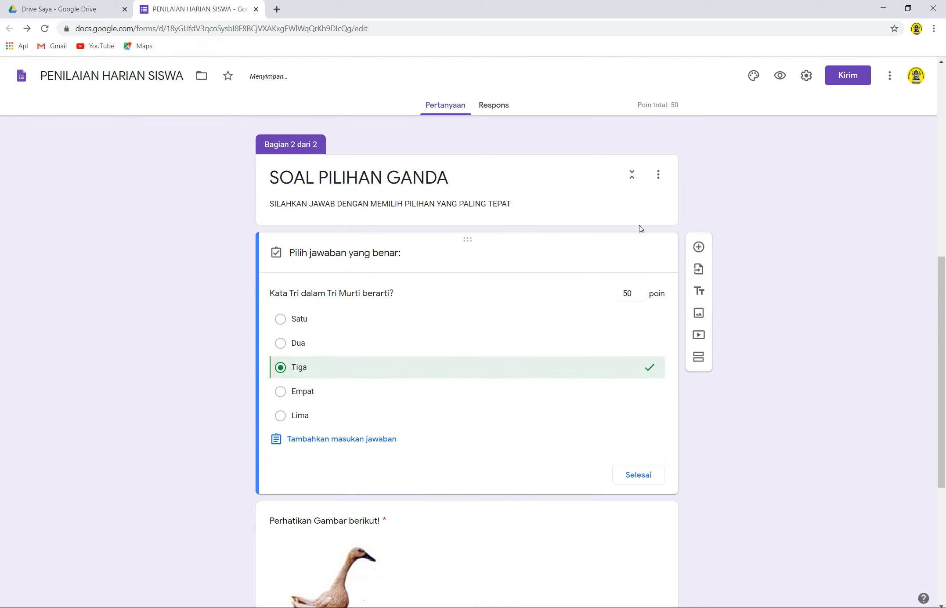
click(641, 475)
Give the duck picture question 50 points and mark bebek as its correct answer.
scroll(525, 527, down, 5)
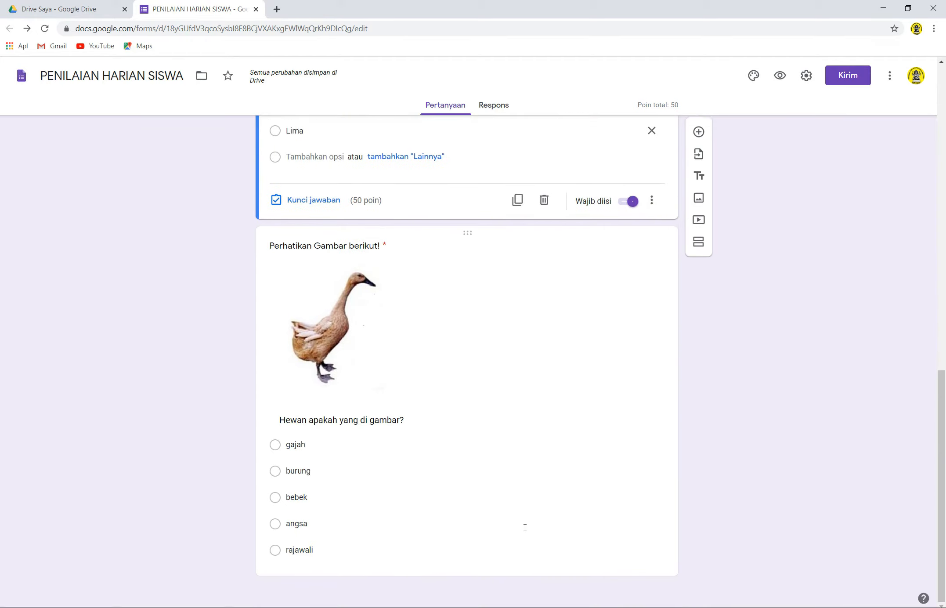
click(510, 338)
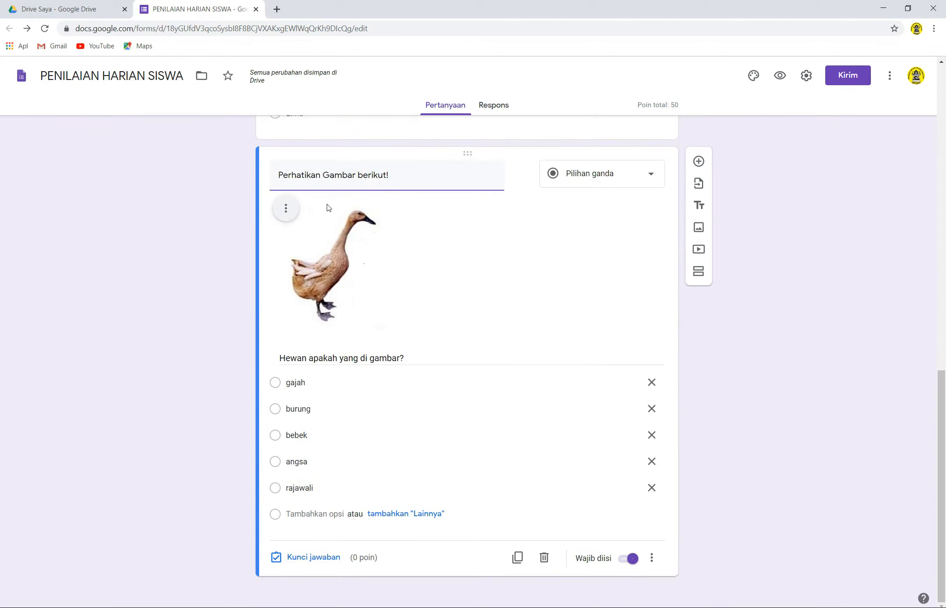
click(325, 563)
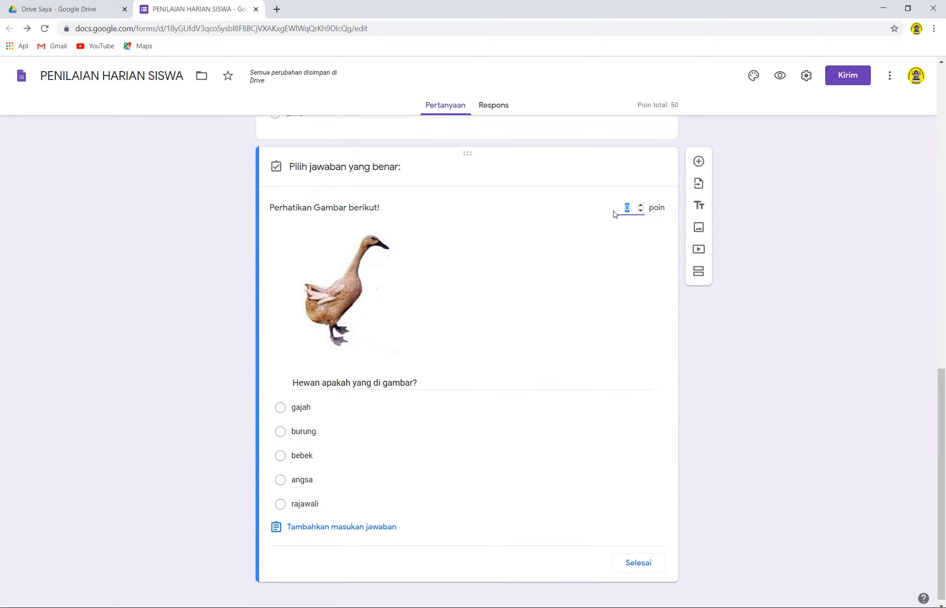
text(0)
click(280, 455)
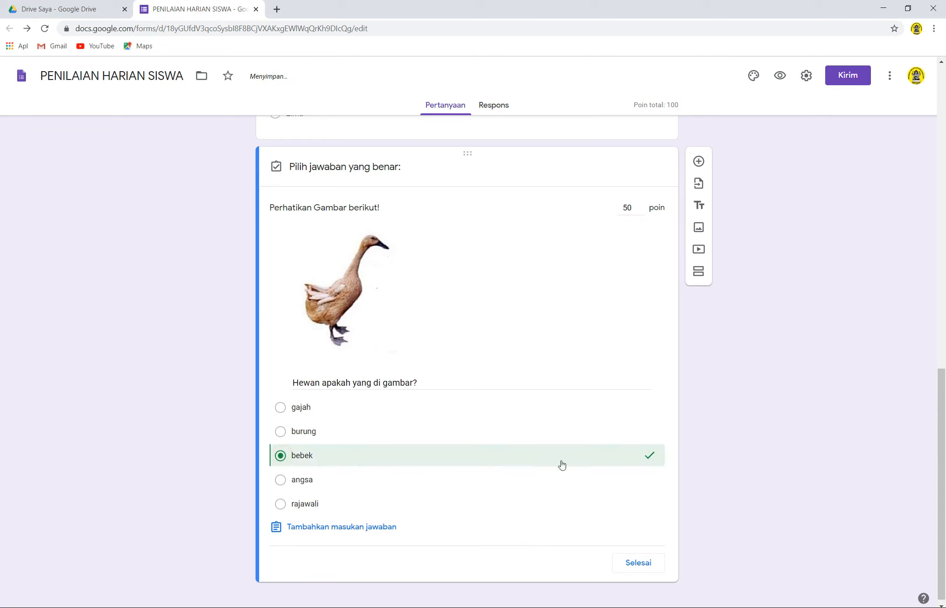
click(626, 559)
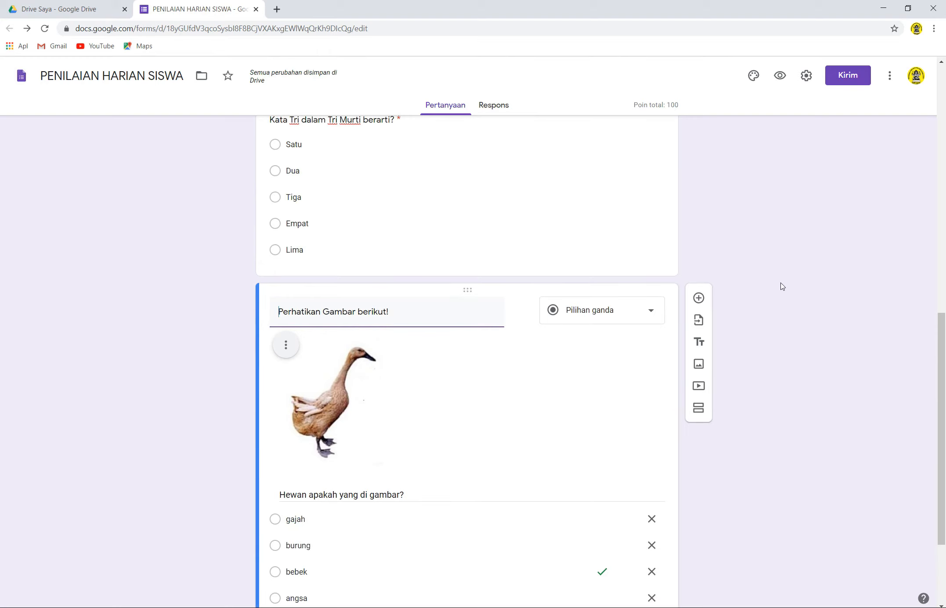
Open the form's theme options and start browsing the computer for a header image to upload.
scroll(782, 287, up, 10)
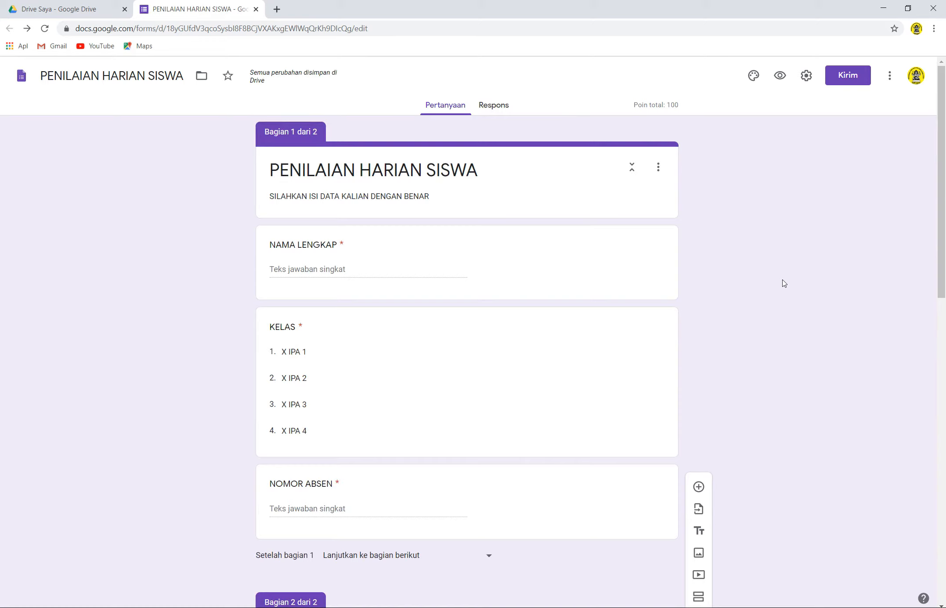
click(754, 76)
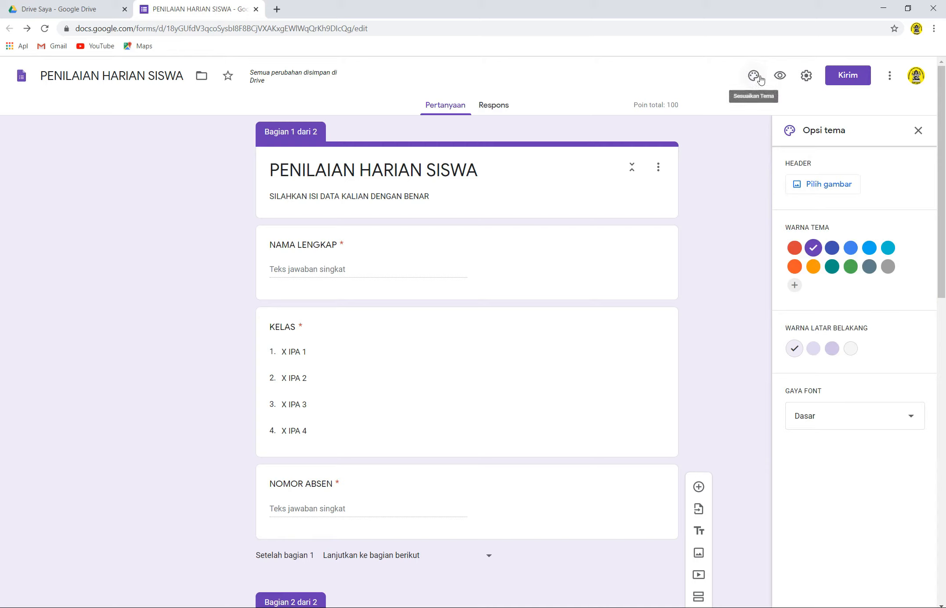
click(810, 189)
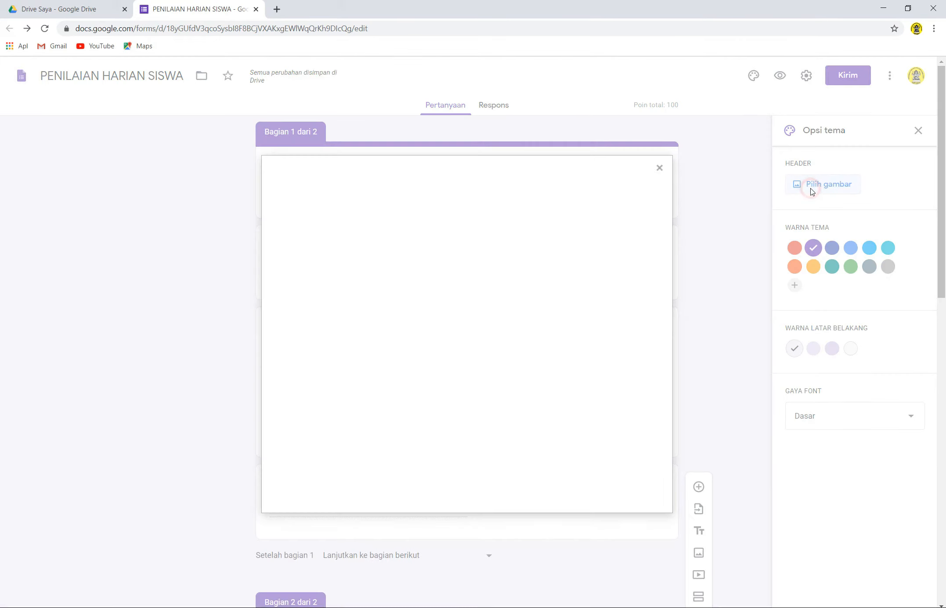
click(349, 373)
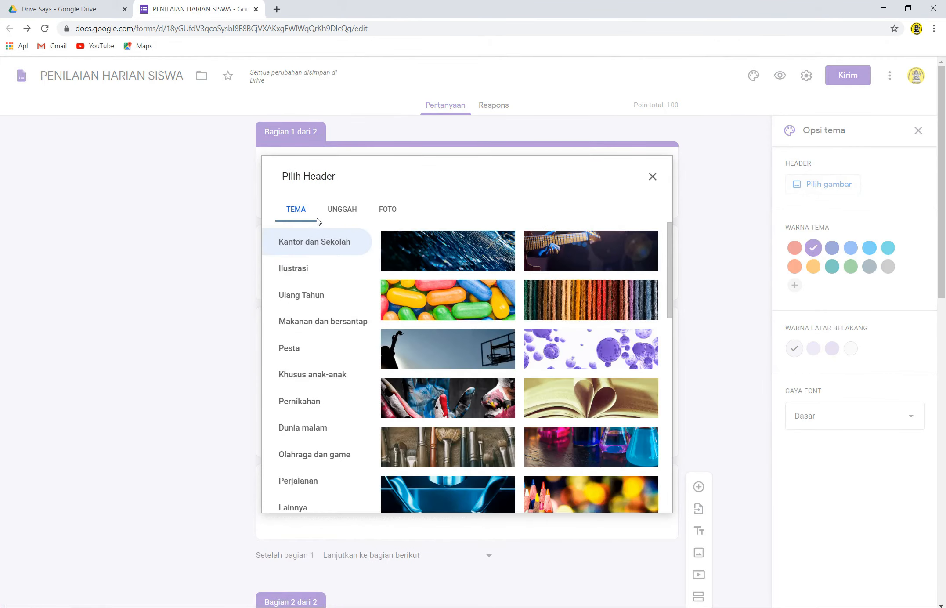
click(342, 209)
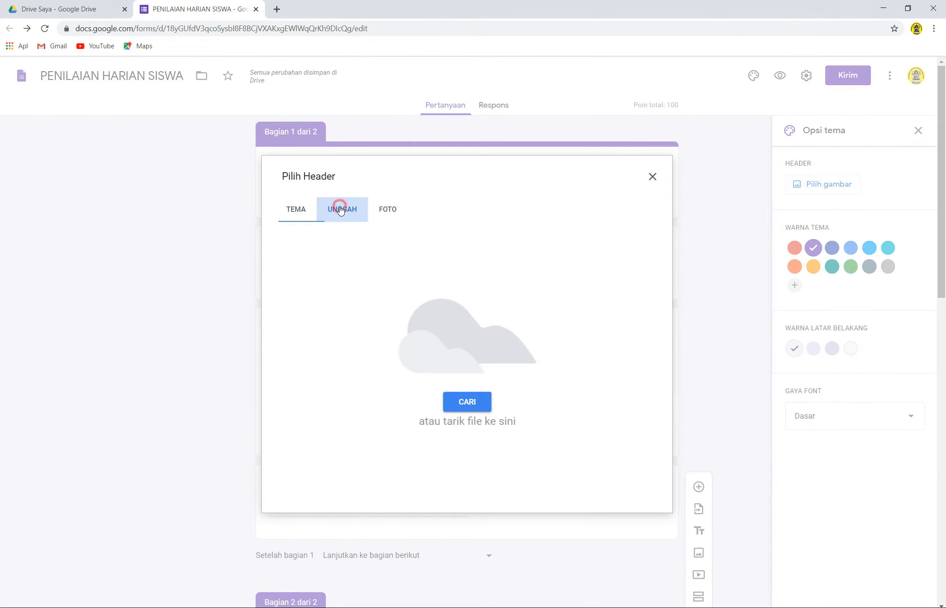
click(466, 405)
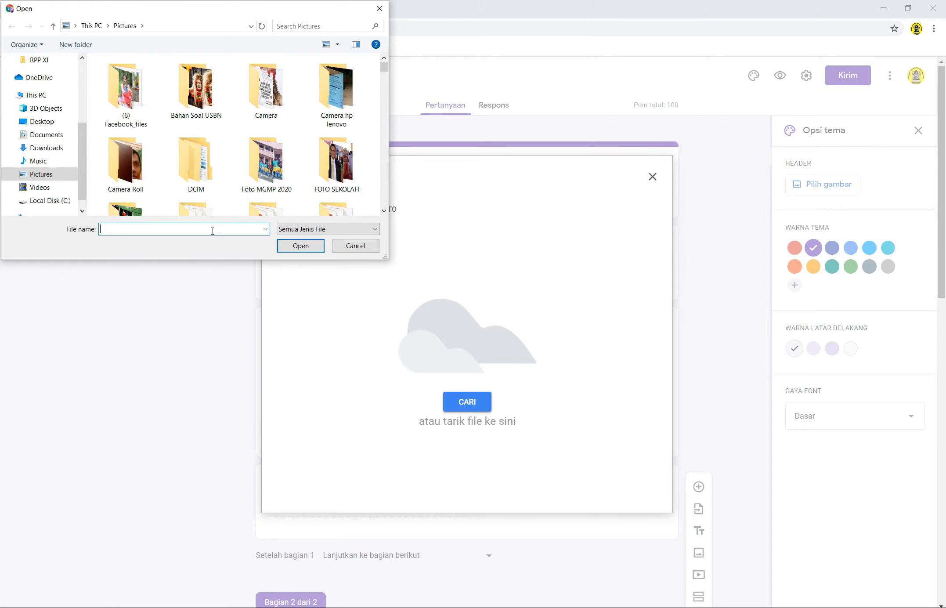
Upload Kop Surat SMAN 1.PNG as the form's header image and close the theme options.
text(kop)
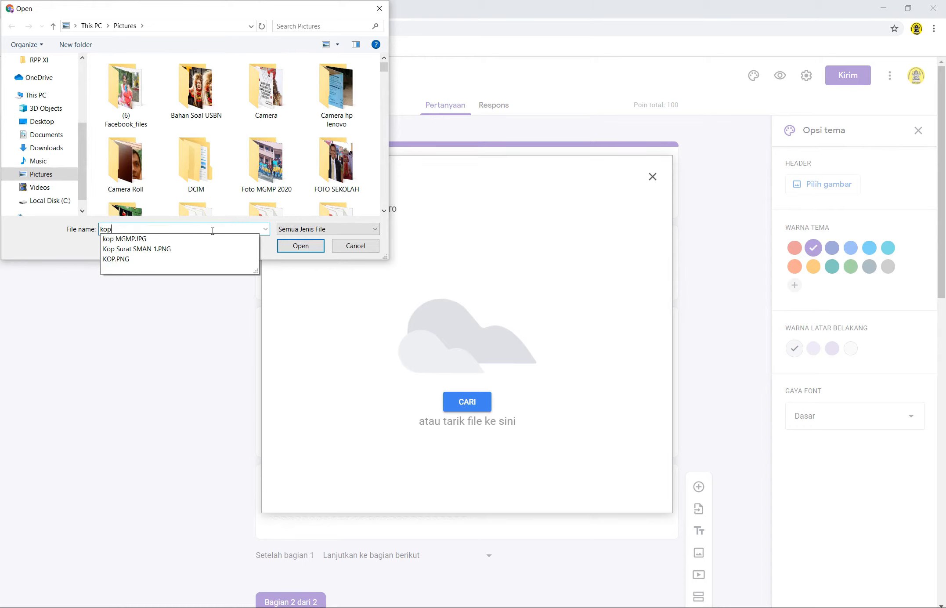
key(Down)
key(Down)
key(Return)
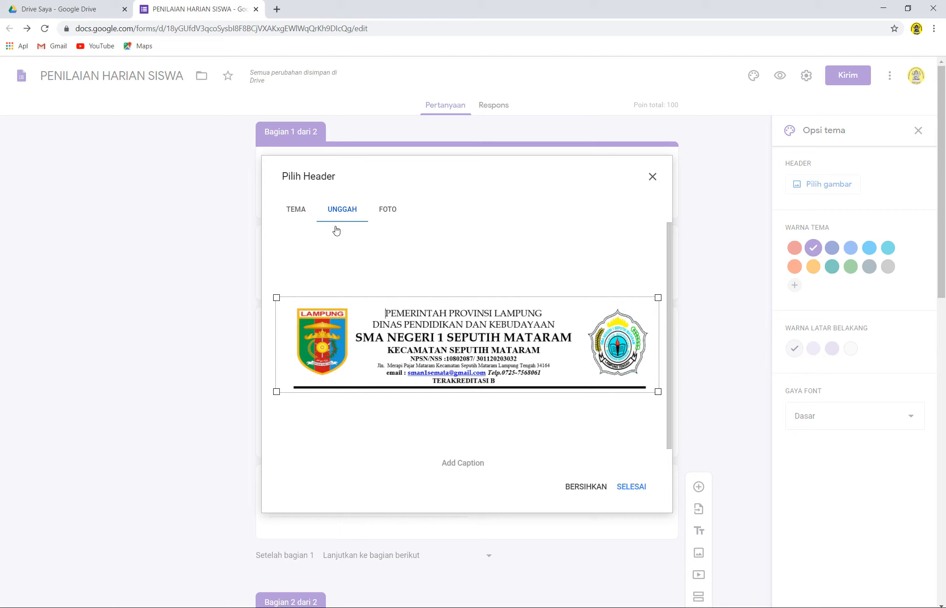
click(630, 488)
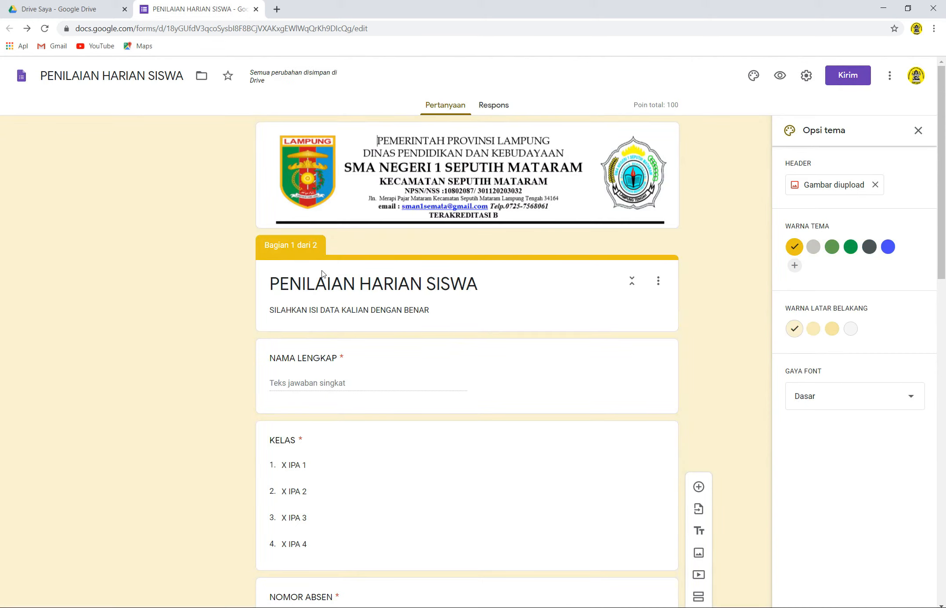
scroll(330, 297, down, 2)
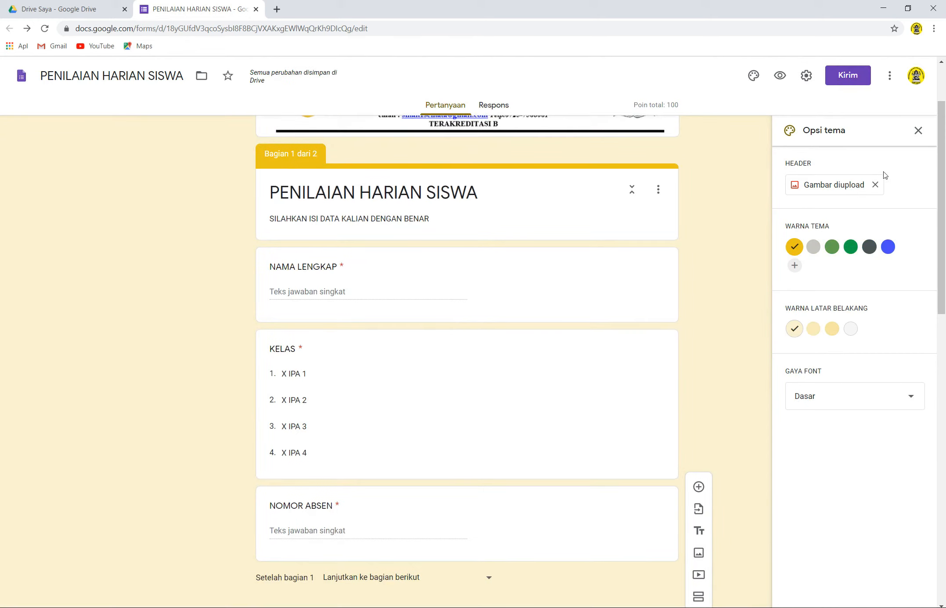
scroll(424, 278, up, 2)
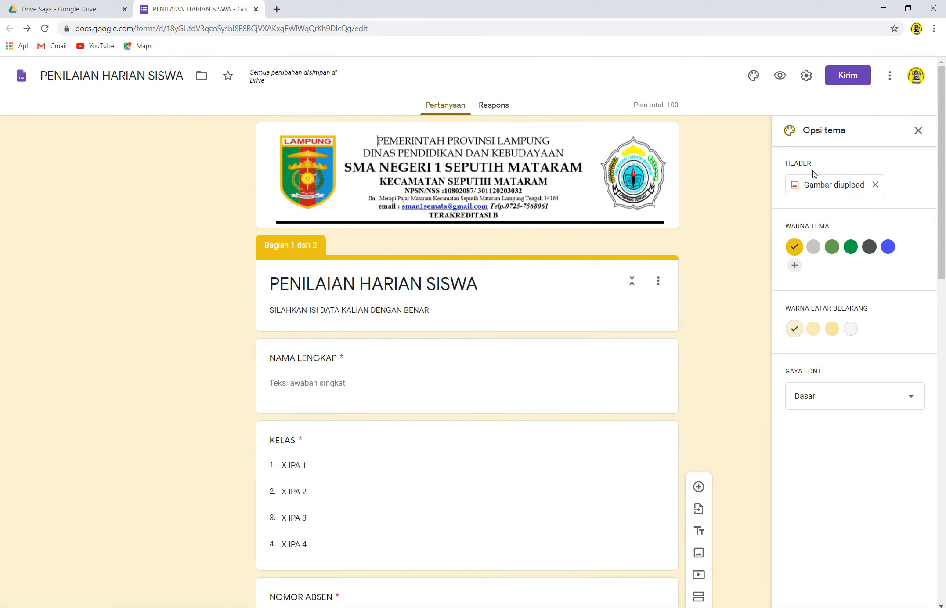
click(918, 130)
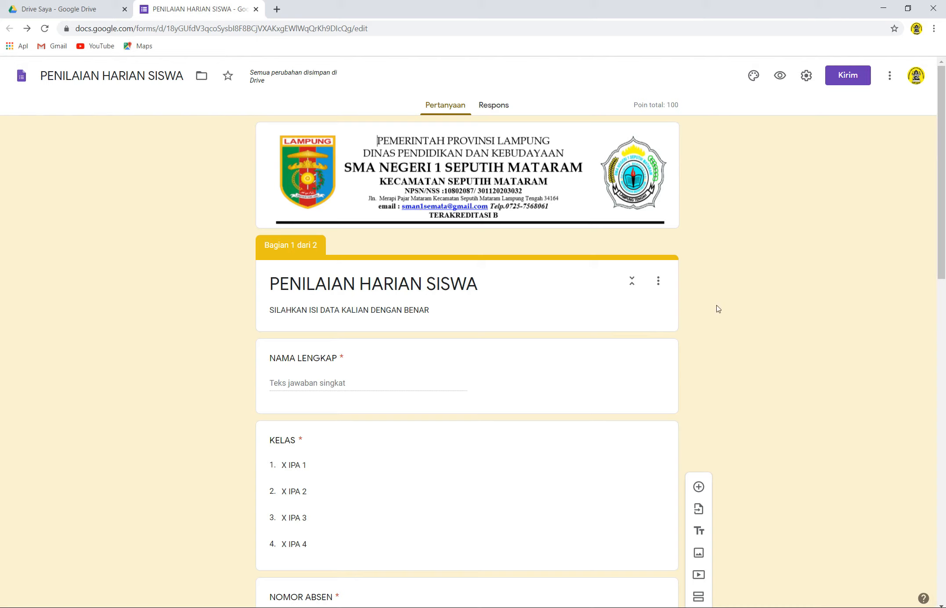
Preview the form and answer NAMA LENGKAP with AKU and KELAS with X IPA 1.
click(787, 83)
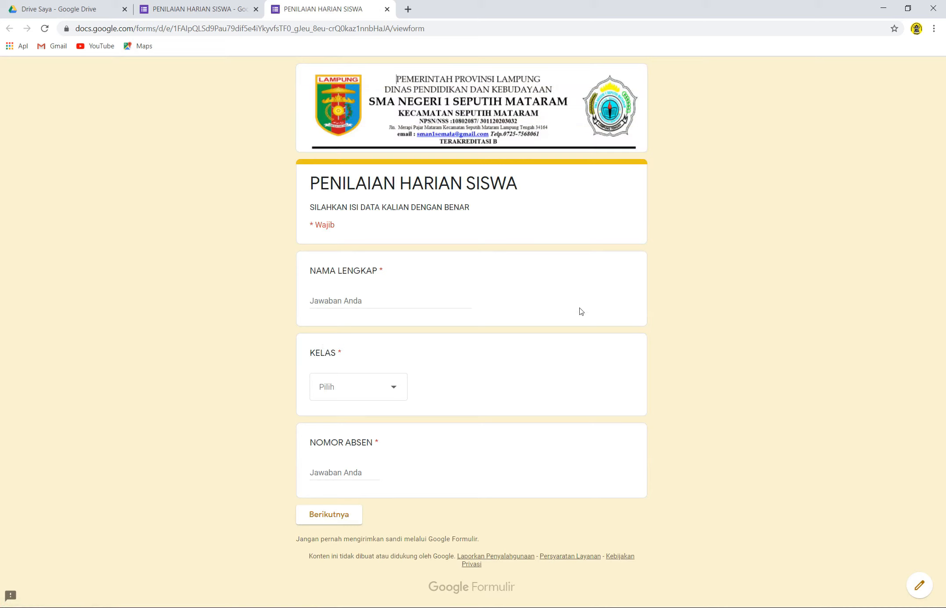
click(377, 301)
key(Caps_Lock)
text(K)
key(BackSpace)
text(AKU)
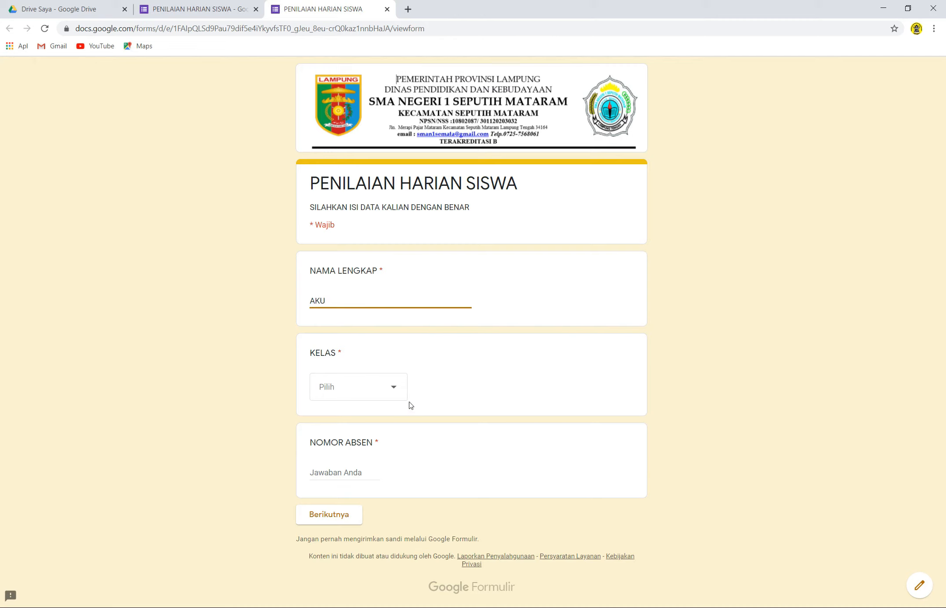
click(395, 386)
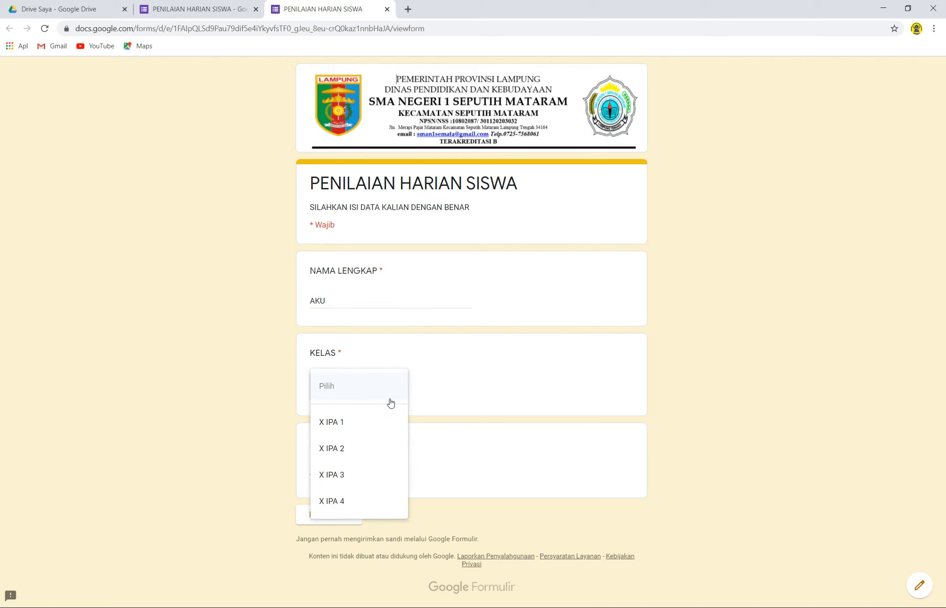
click(360, 423)
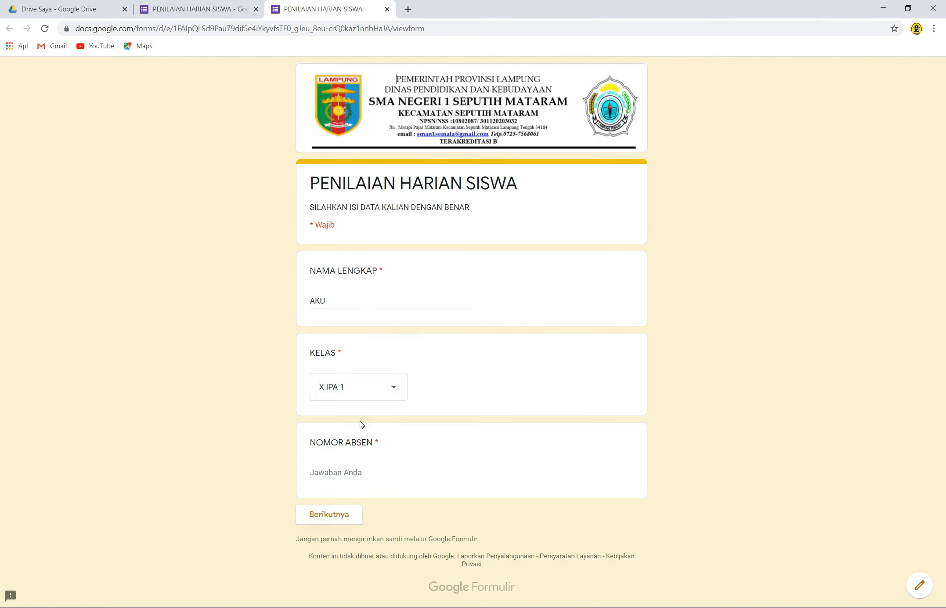
Try to continue to the next section of the preview with the NOMOR ABSEN answer left empty.
click(338, 476)
text(3)
key(BackSpace)
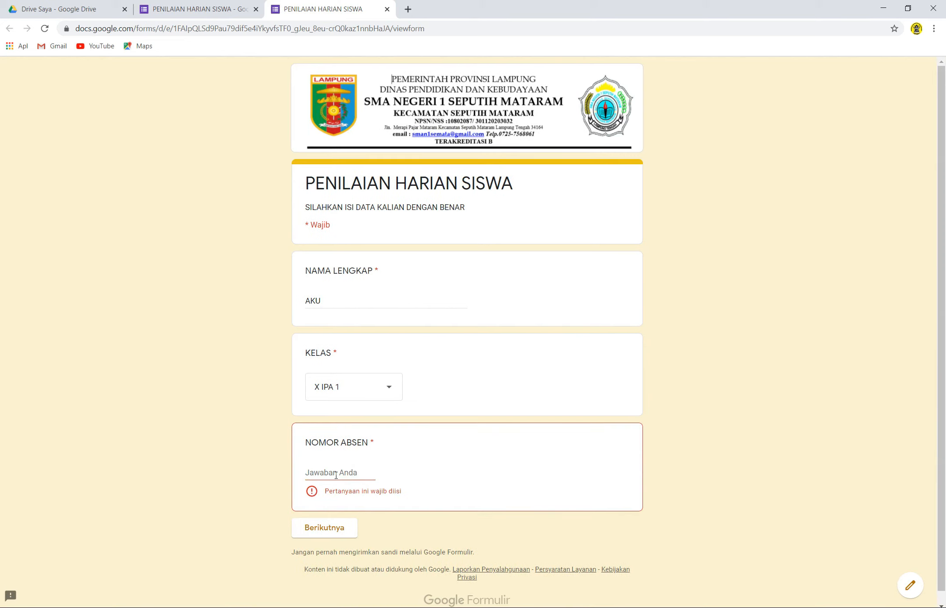
click(336, 532)
In the form editor, turn the required setting of the NOMOR ABSEN question off and back on.
click(207, 6)
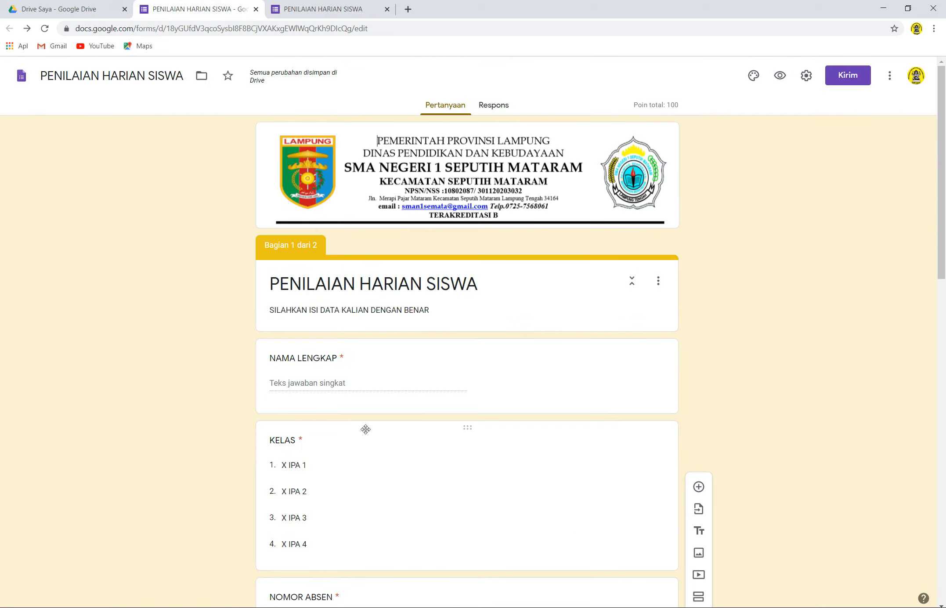
scroll(365, 428, down, 8)
click(473, 242)
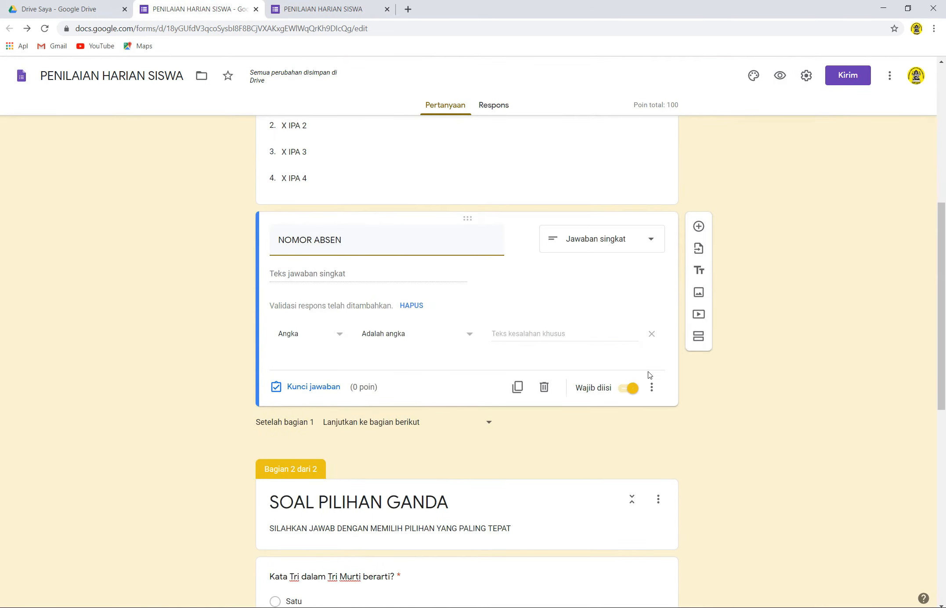
click(628, 392)
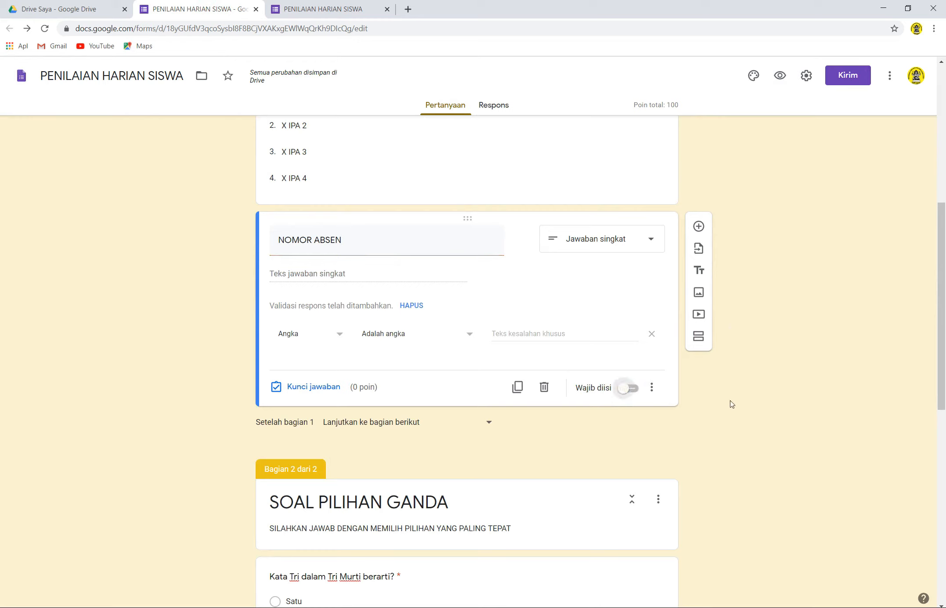
click(630, 392)
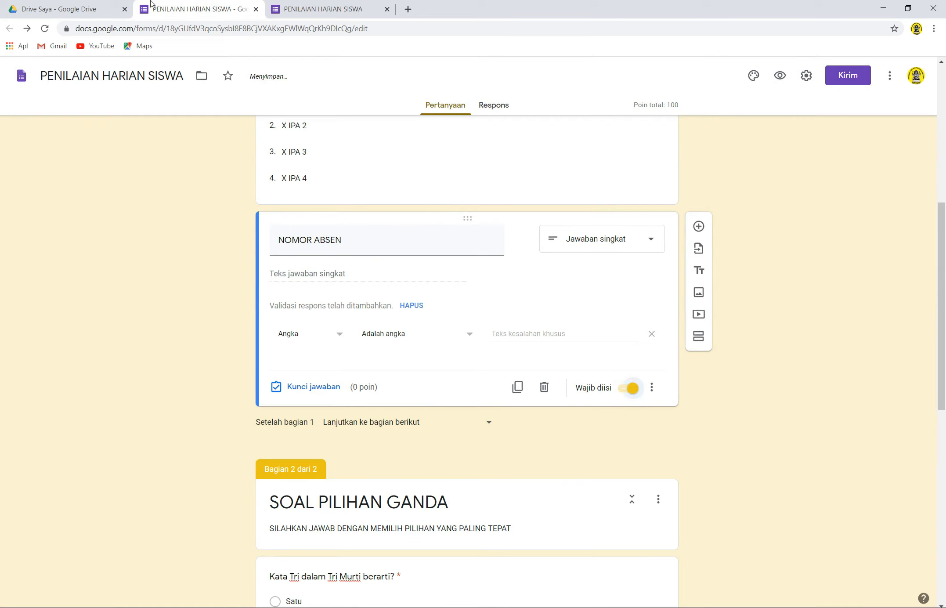
Return to the form preview, answer NOMOR ABSEN with 3 and continue to the multiple-choice section.
click(335, 5)
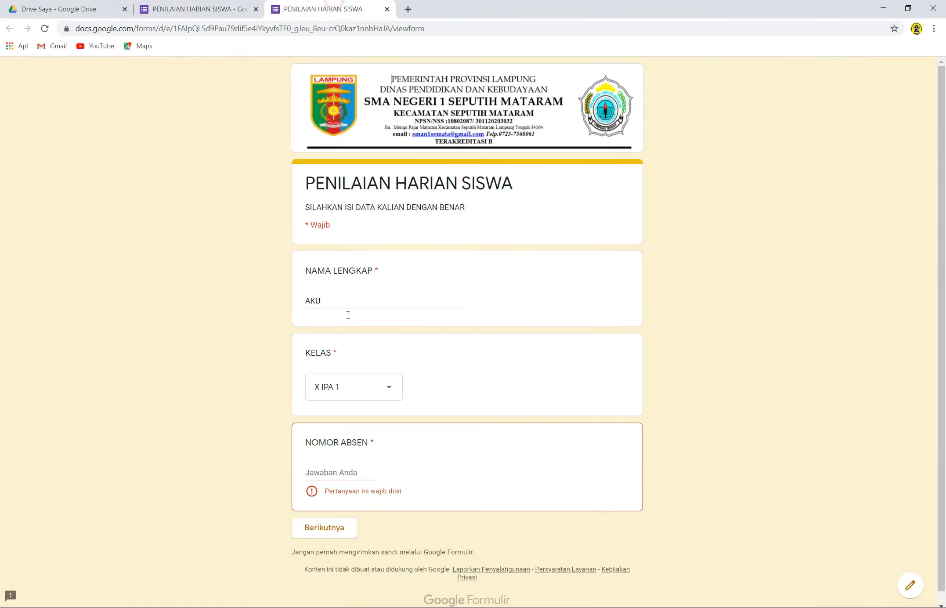
click(325, 524)
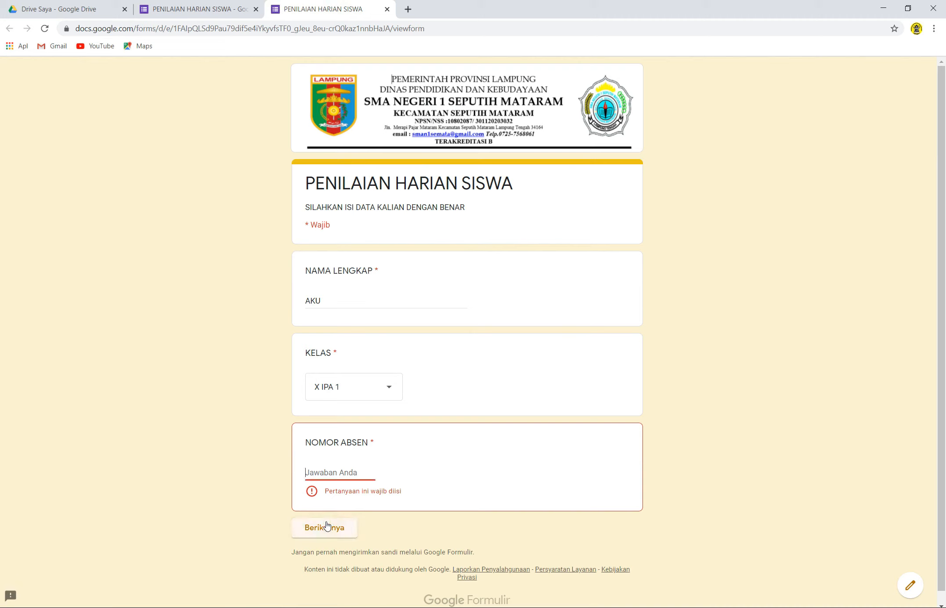
click(335, 473)
text(3)
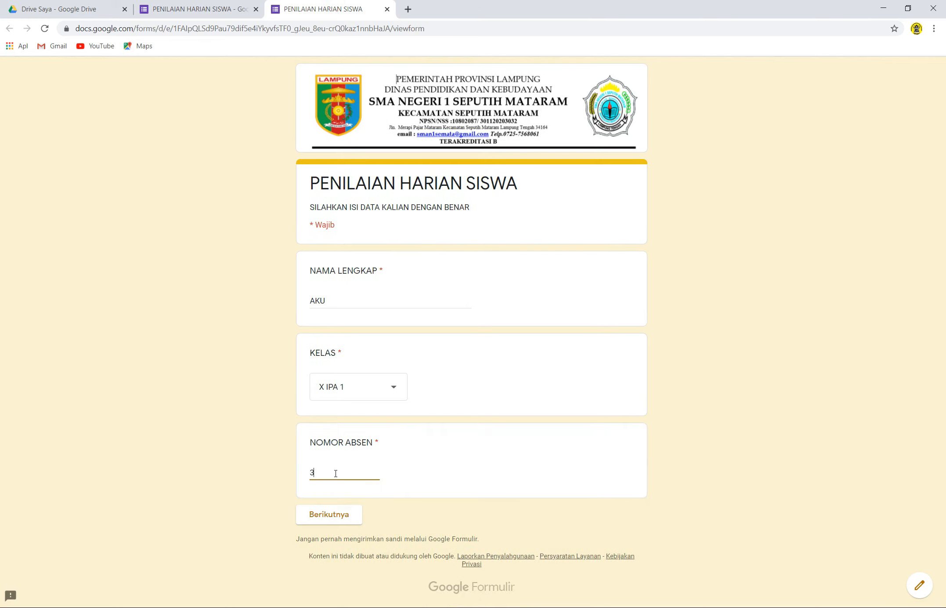
click(331, 518)
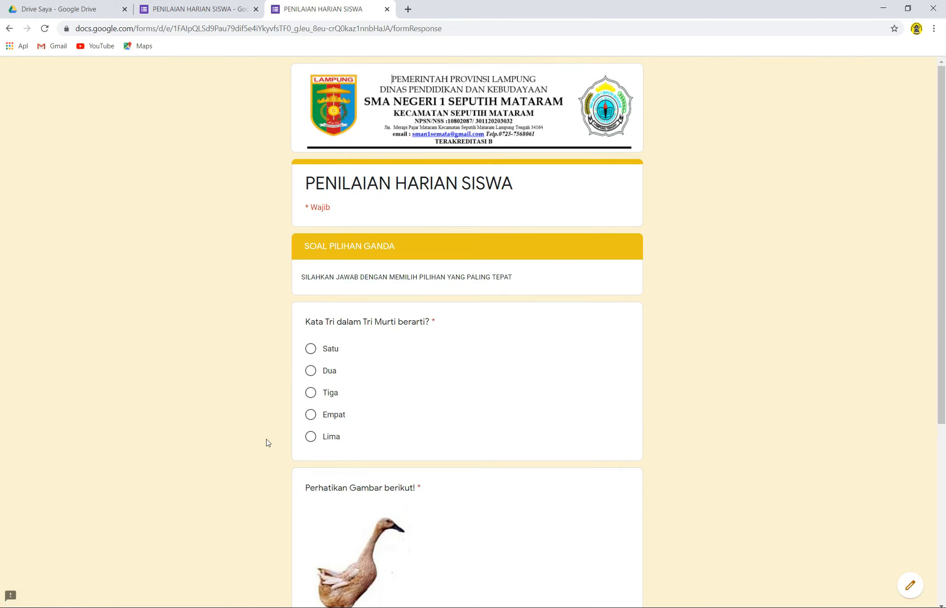
Answer the Tri Murti question with Tiga and the duck picture question with gajah, and submit the form.
scroll(289, 283, down, 2)
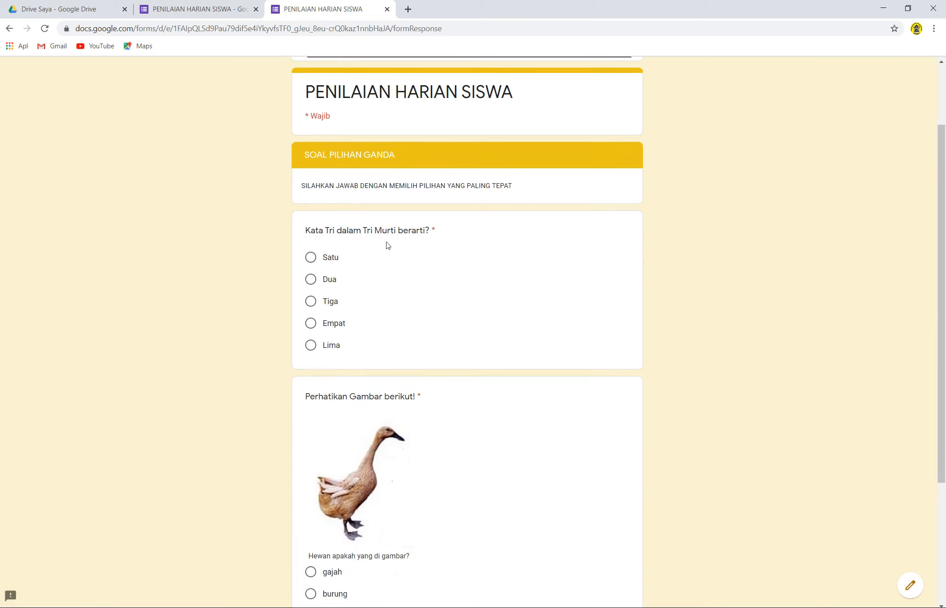
double_click(330, 301)
scroll(330, 304, down, 4)
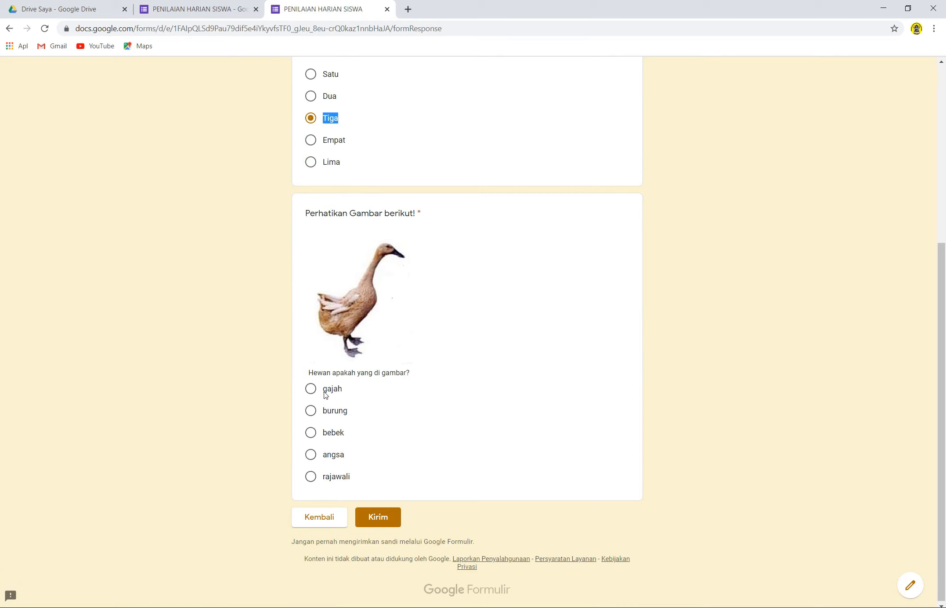
click(311, 392)
click(378, 517)
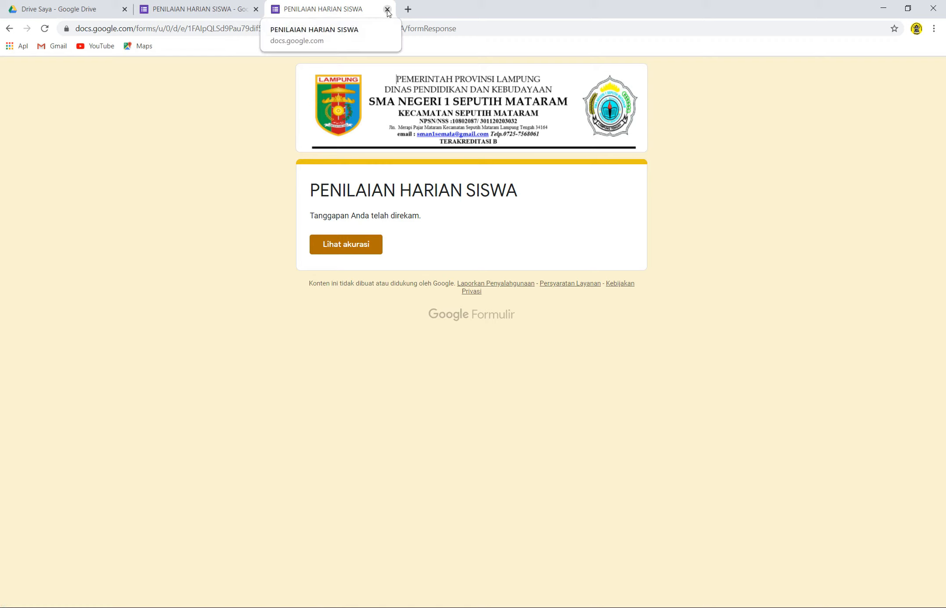
Return to the form editor and review the response summary, including the score statistics and the submitted answers.
click(203, 8)
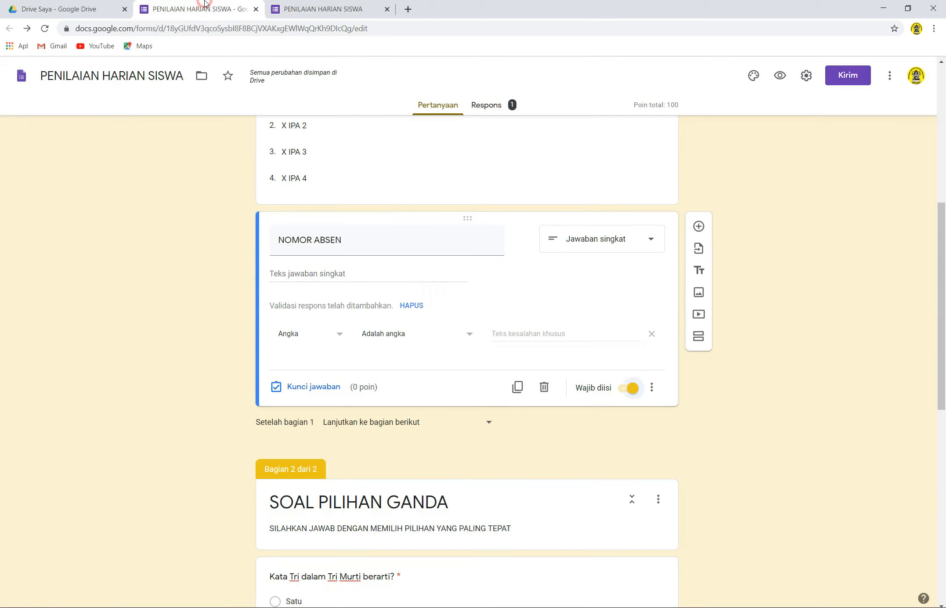
scroll(547, 346, up, 8)
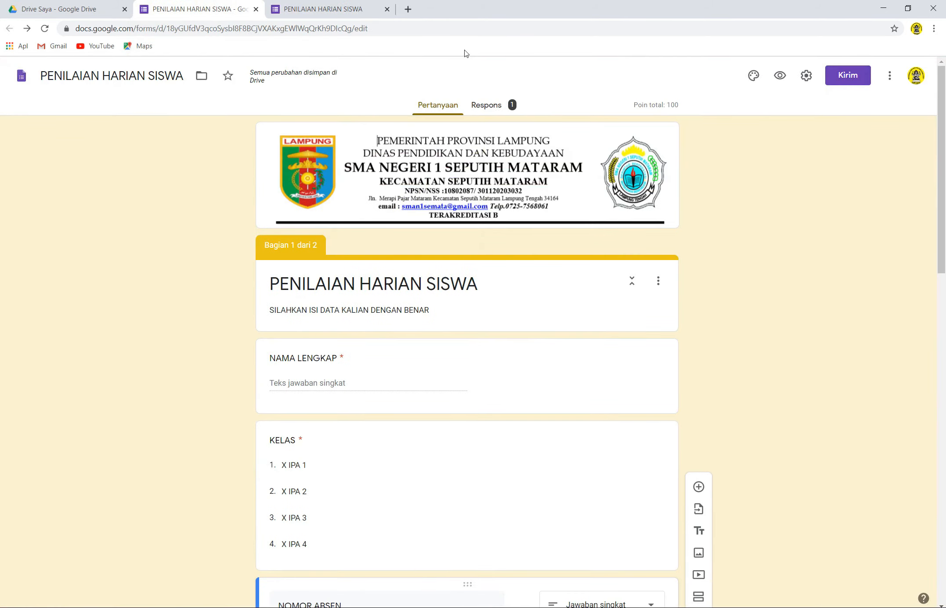
click(483, 110)
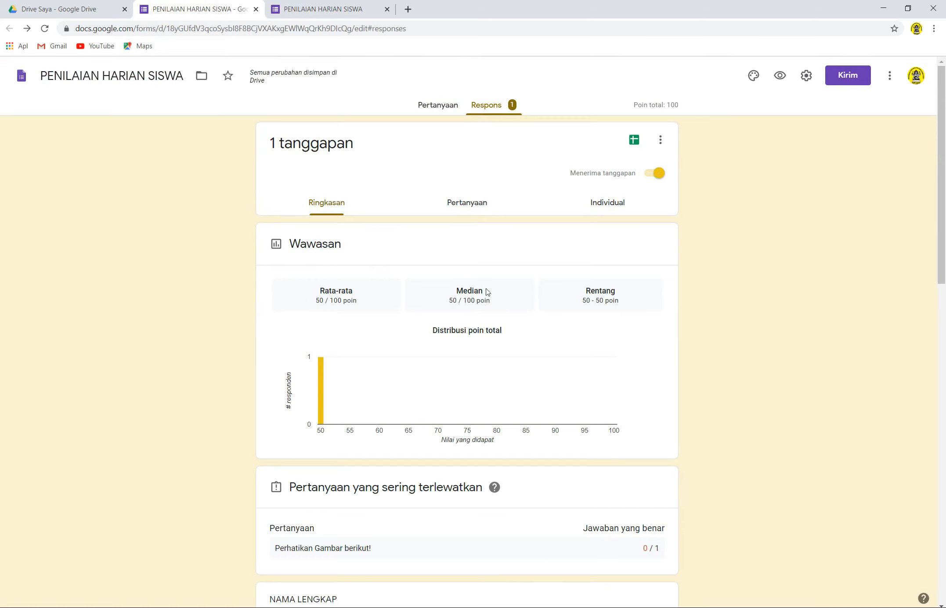
scroll(444, 264, down, 10)
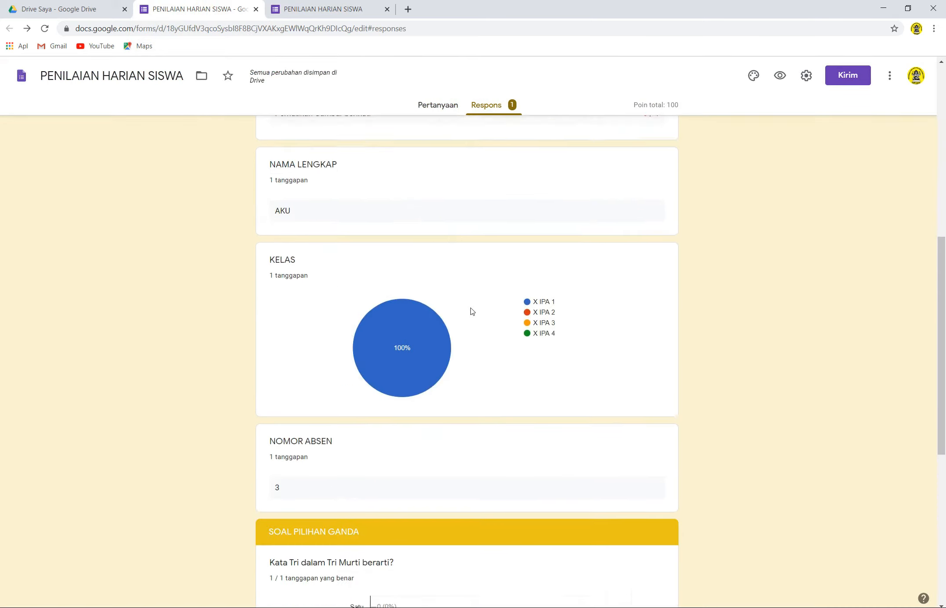
scroll(471, 312, up, 10)
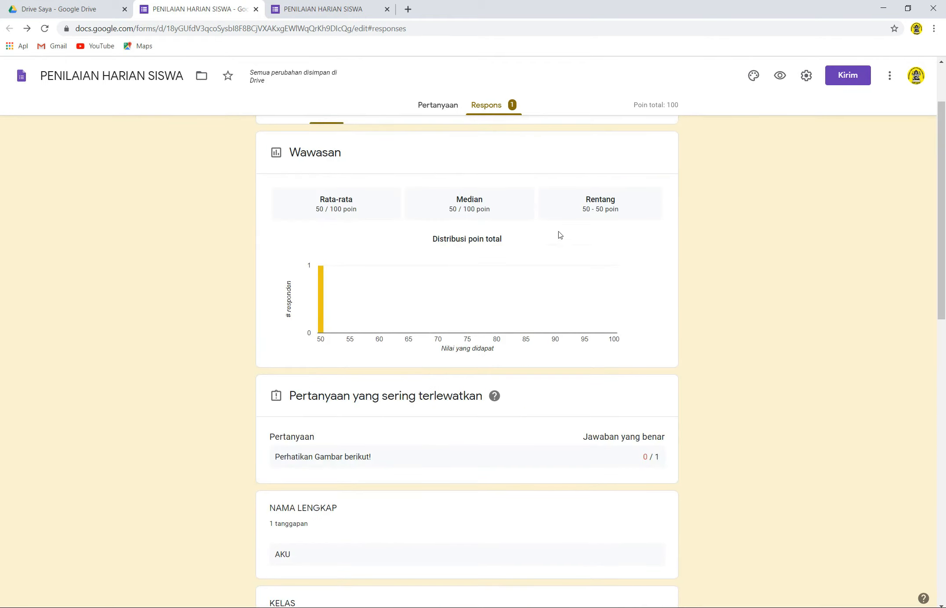
scroll(526, 254, up, 2)
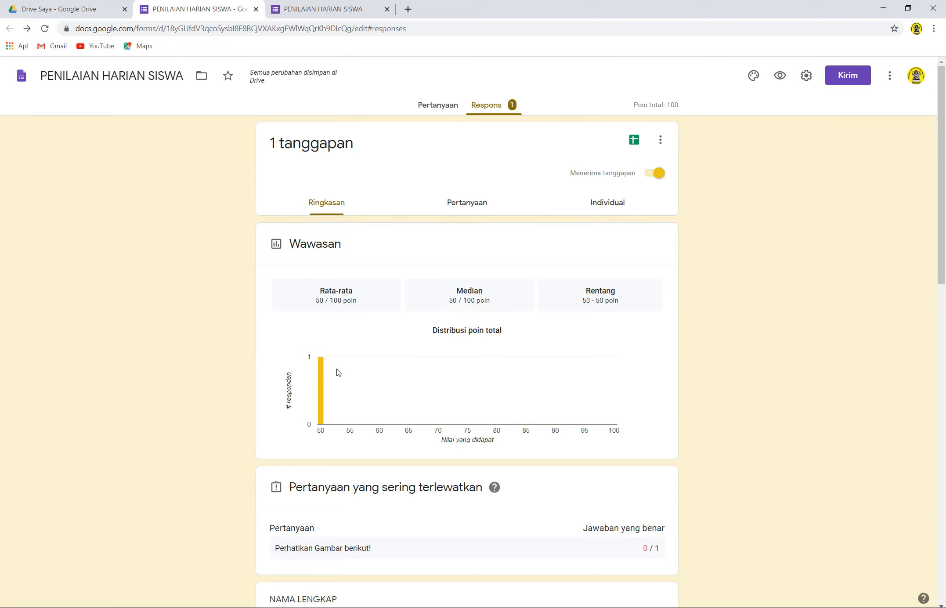
scroll(342, 446, down, 2)
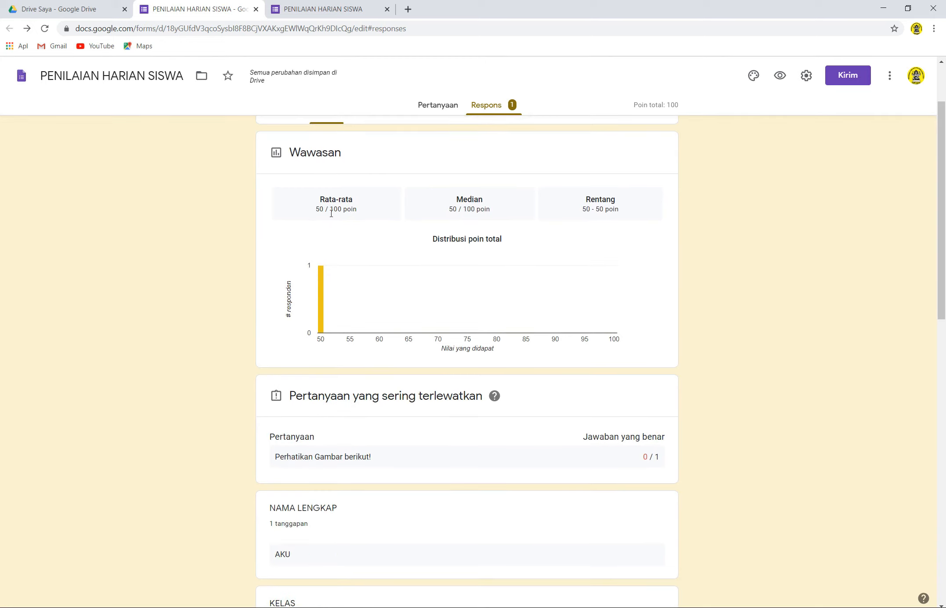
Examine the frequently missed question and the answer charts for each question in the response summary.
scroll(309, 351, down, 8)
scroll(309, 349, up, 4)
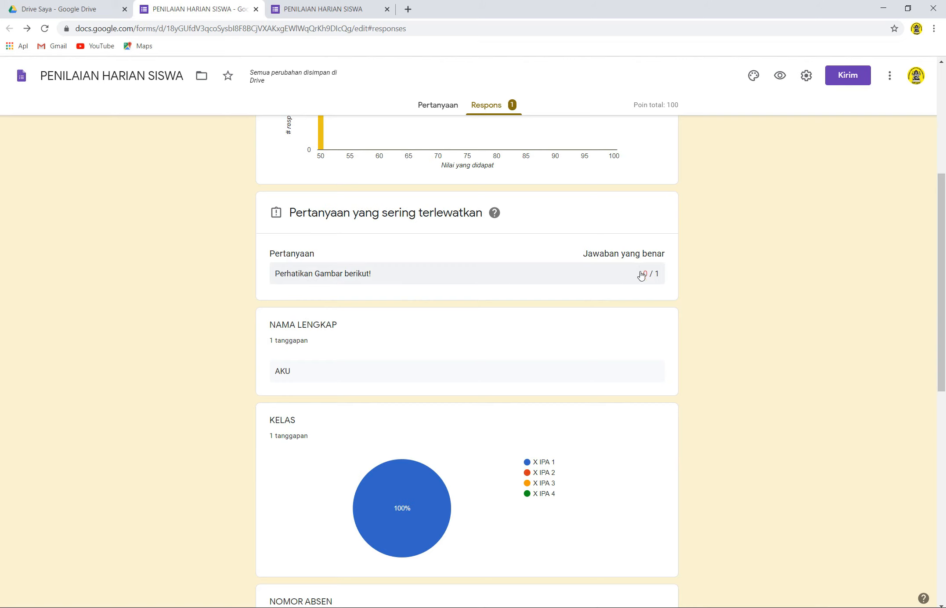
scroll(327, 353, down, 10)
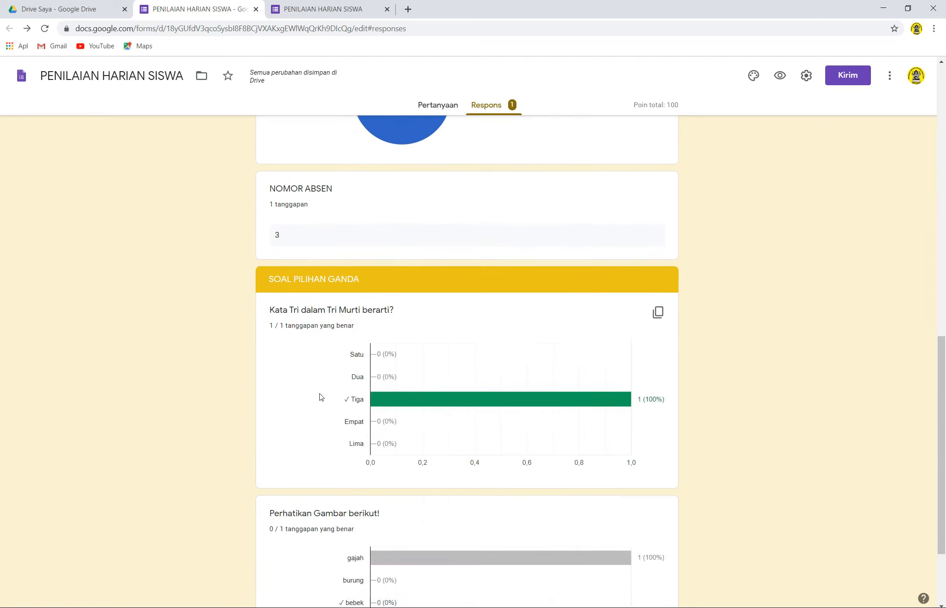
scroll(320, 397, down, 3)
scroll(321, 393, up, 15)
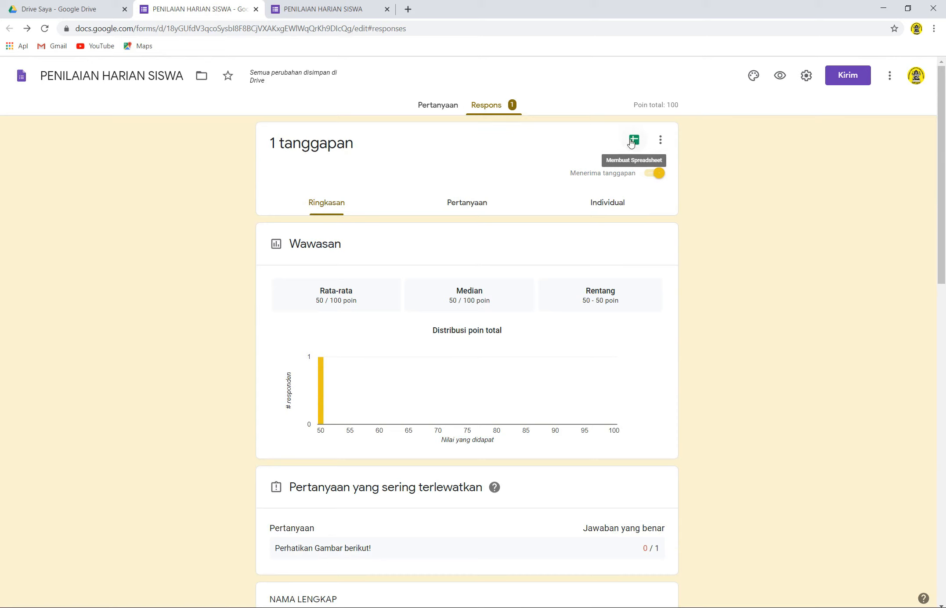
Create a new spreadsheet named PENILAIAN HARIAN SISWA (Respons) as the destination for the form responses.
click(611, 140)
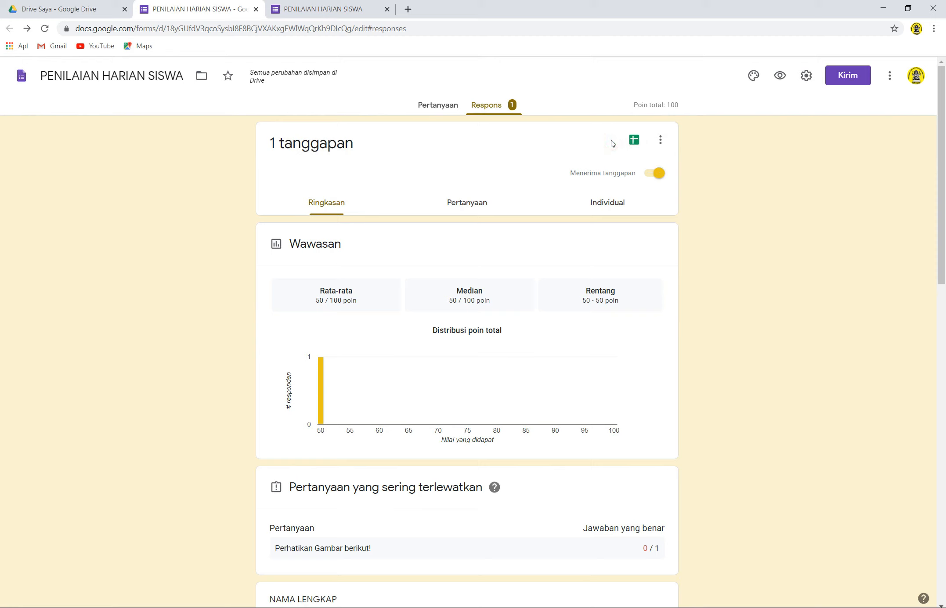
click(634, 146)
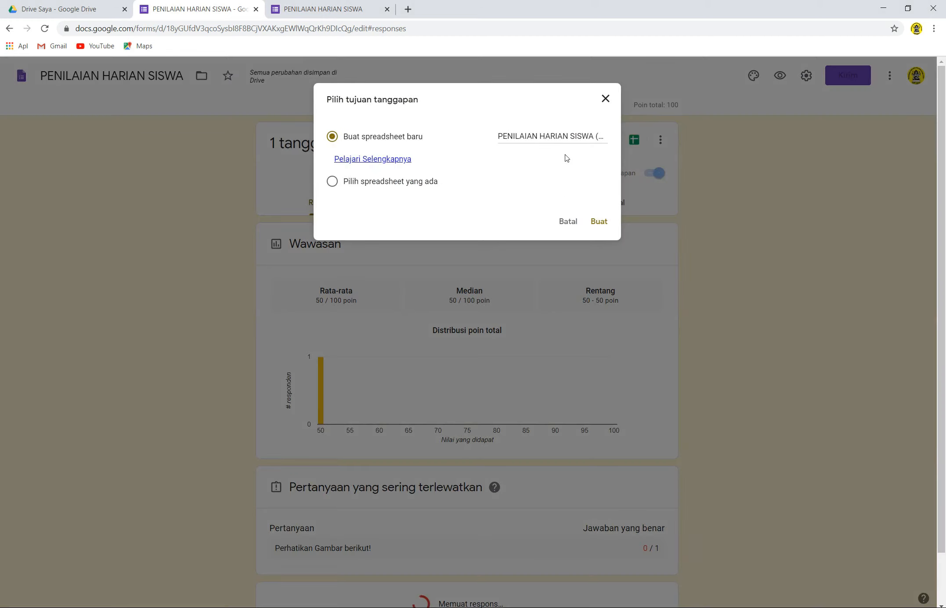
click(600, 222)
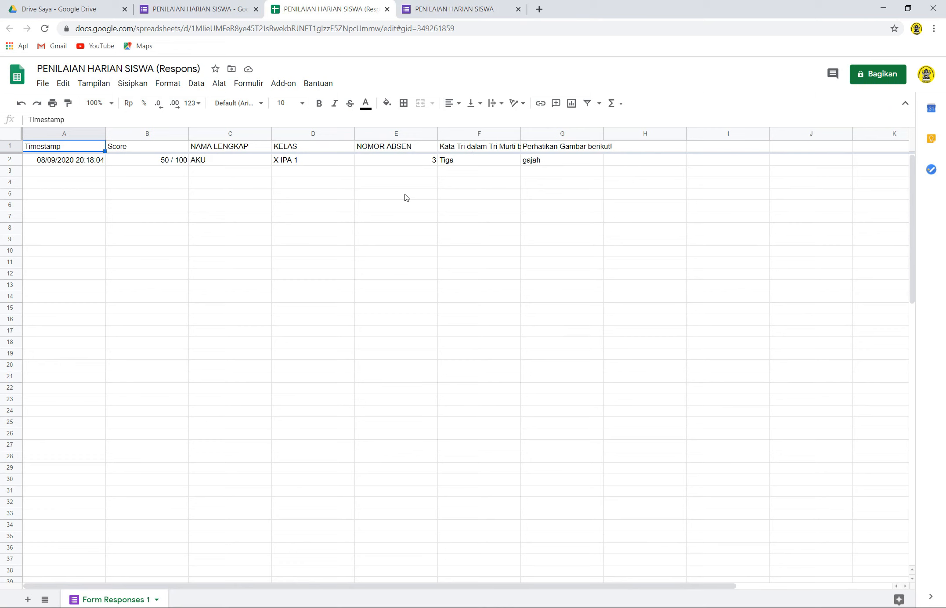
Close the response spreadsheet and the submitted form, and look over all questions in the form editor.
click(388, 9)
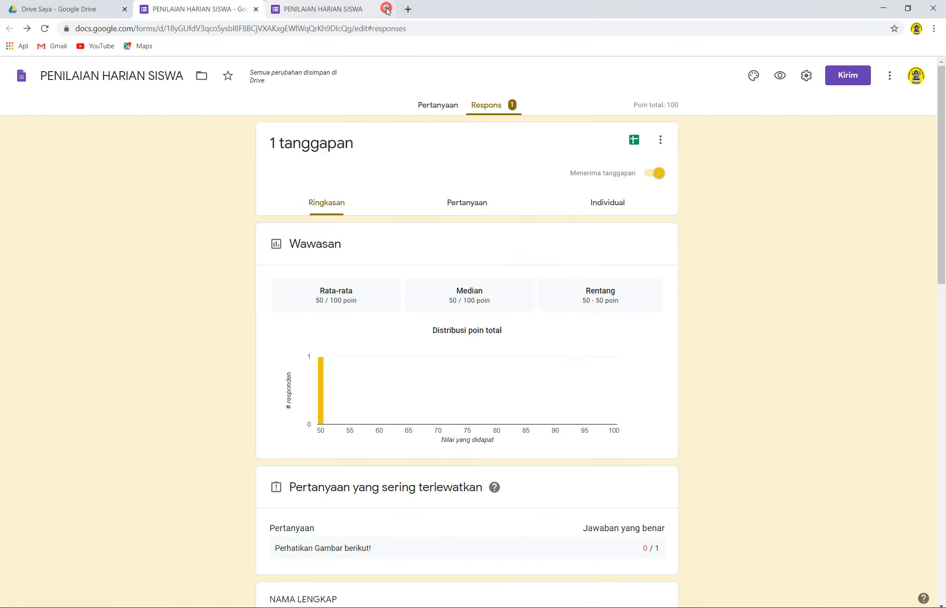
click(387, 10)
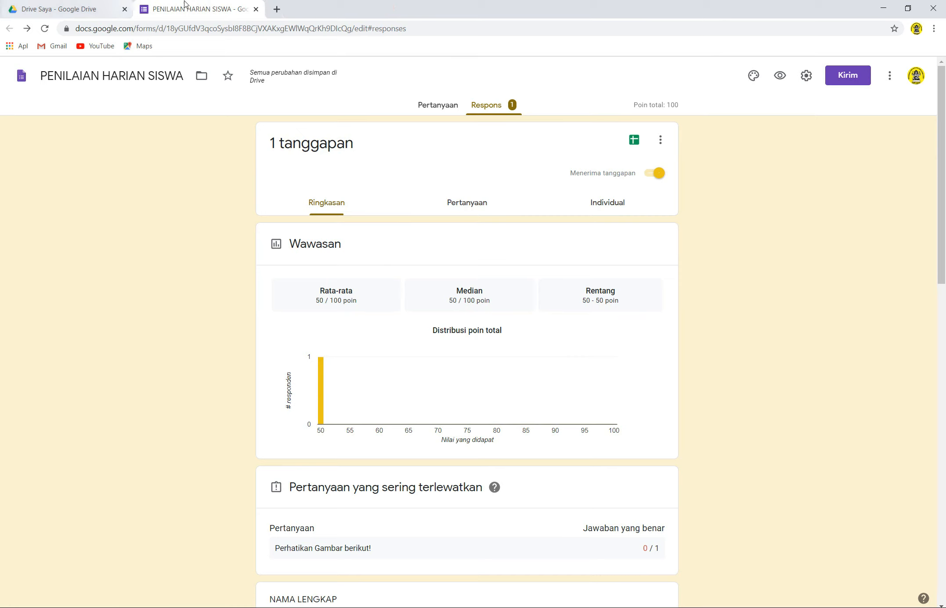
click(446, 110)
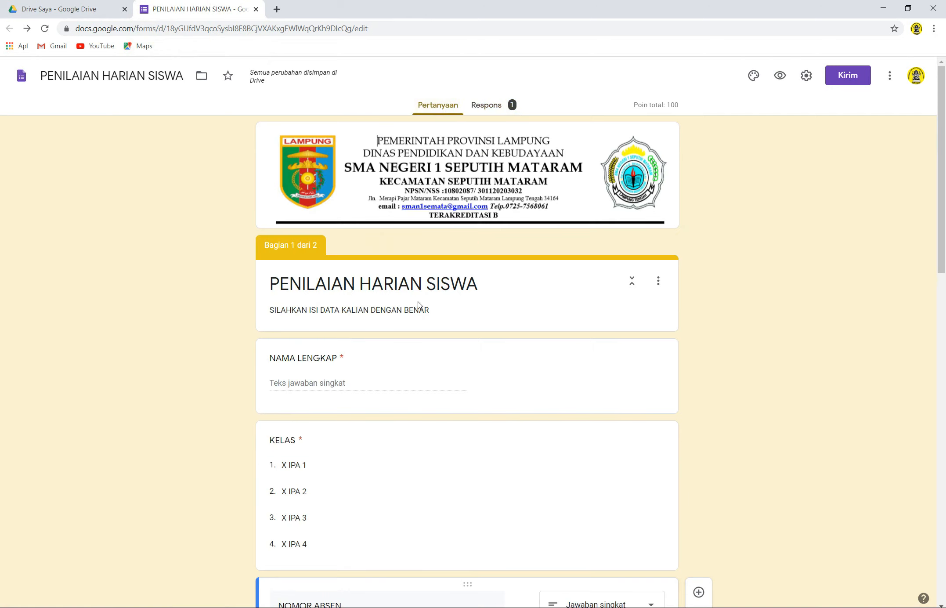
scroll(418, 304, down, 8)
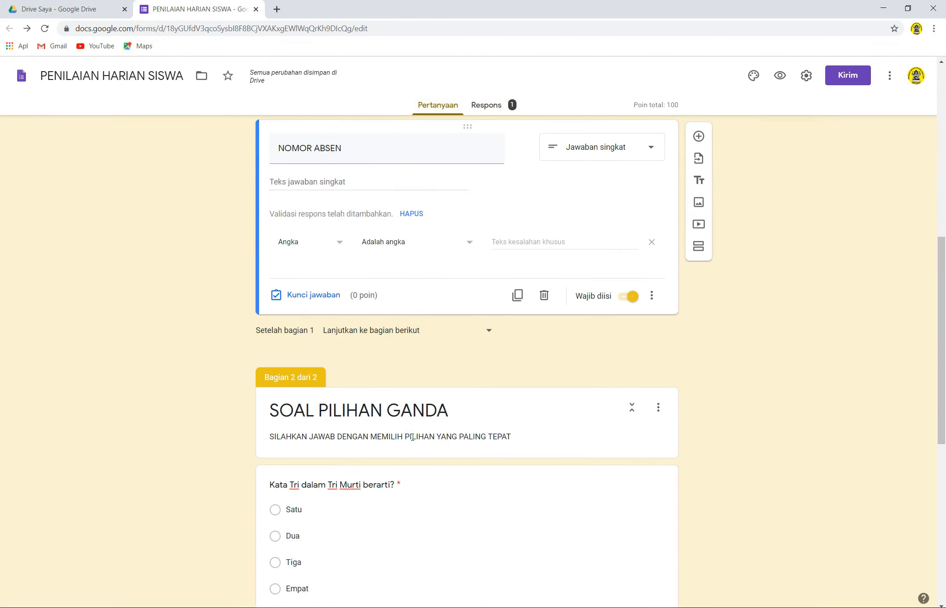
scroll(458, 473, down, 8)
scroll(459, 476, up, 15)
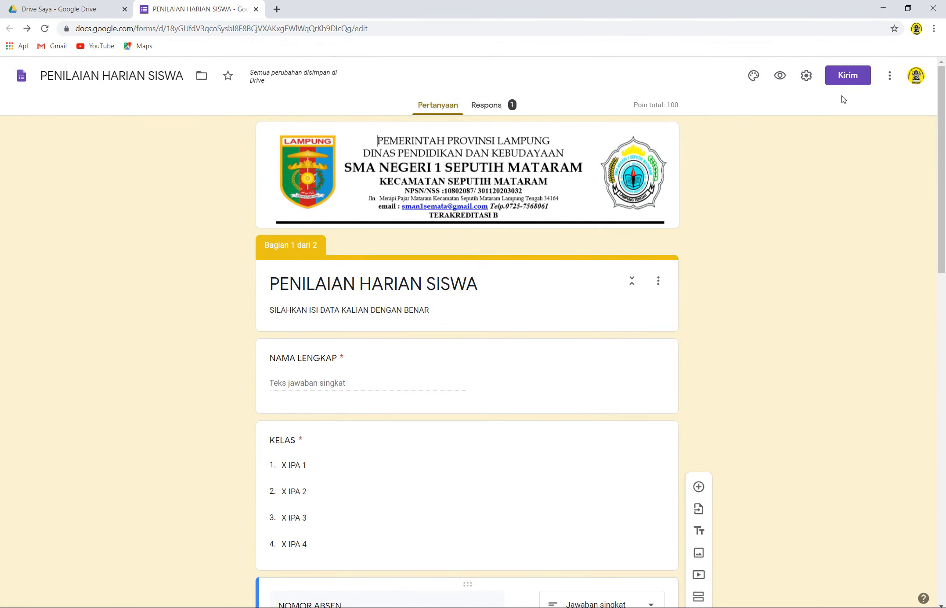
Get the form's sharing link with the shortened URL option, copy it and close the send dialog.
click(844, 75)
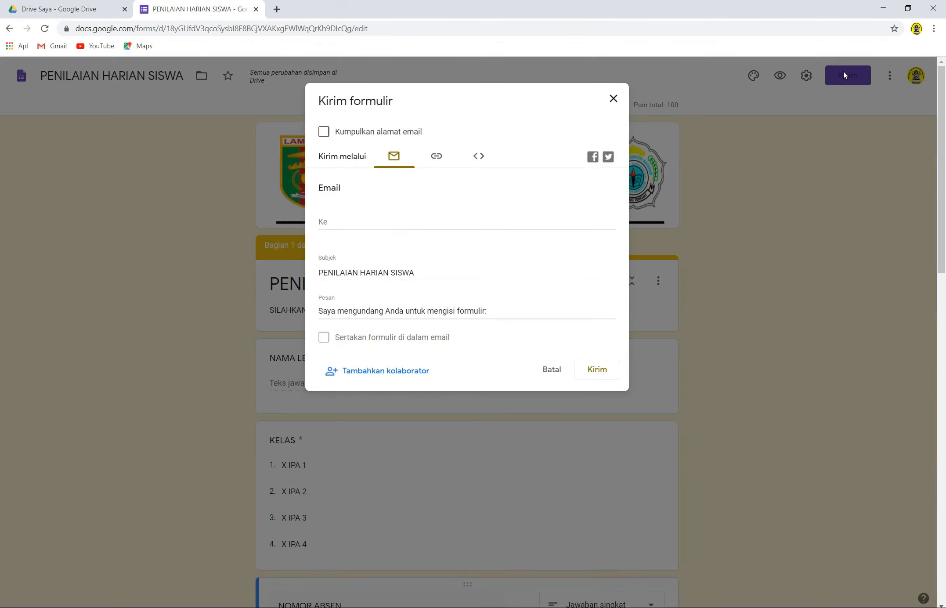
click(436, 164)
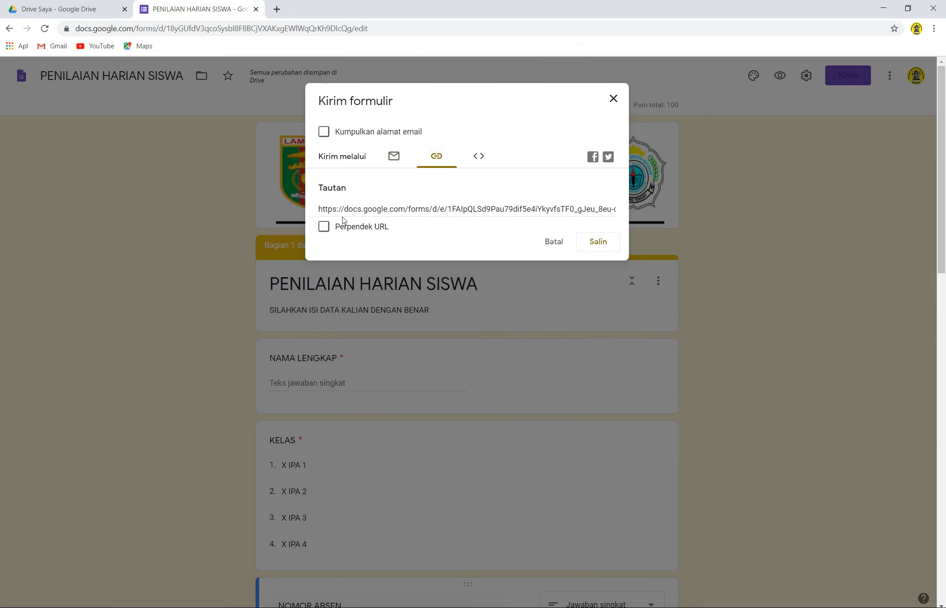
click(323, 229)
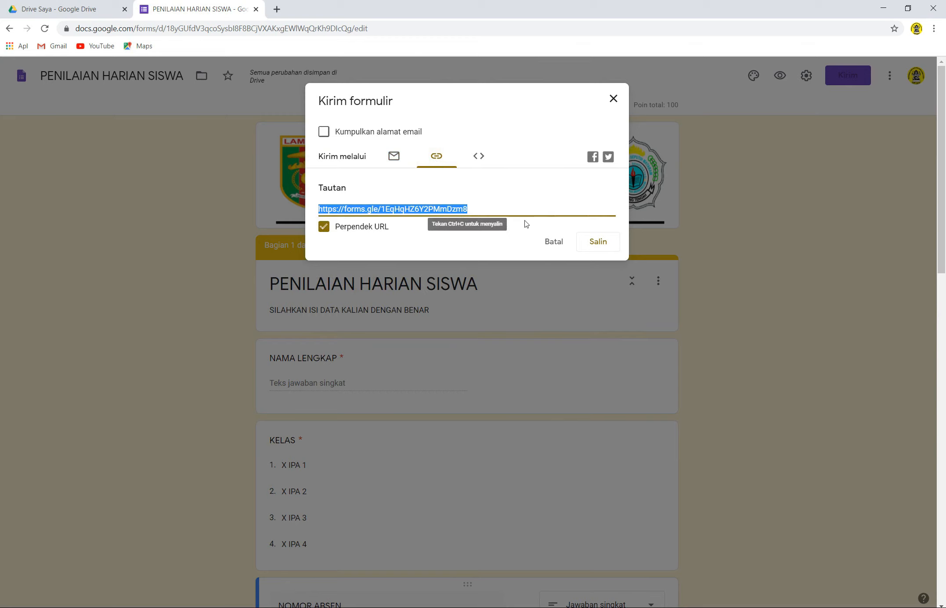
click(597, 245)
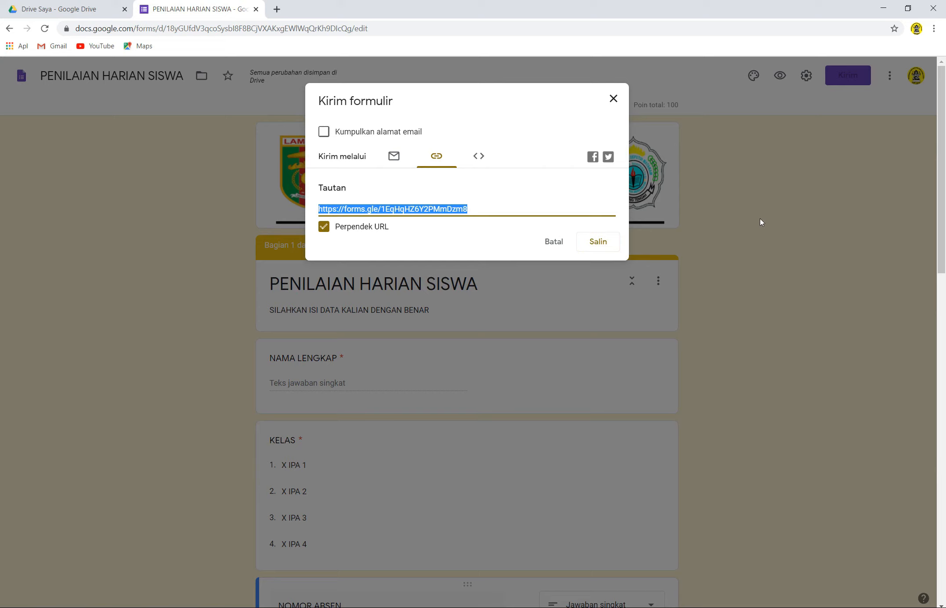
click(613, 99)
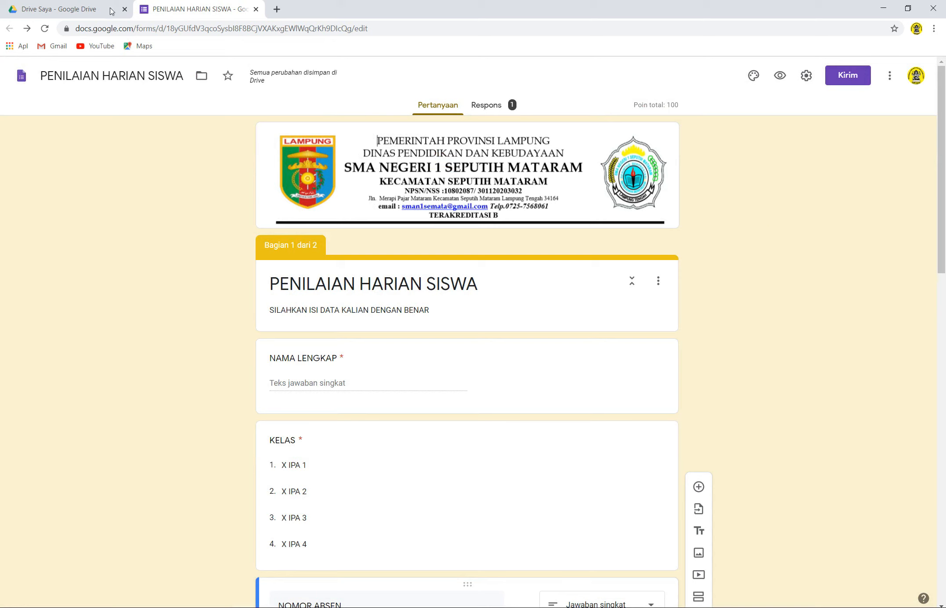
Close the form editor and dismiss the Drive for desktop download offer in Google Drive.
click(254, 10)
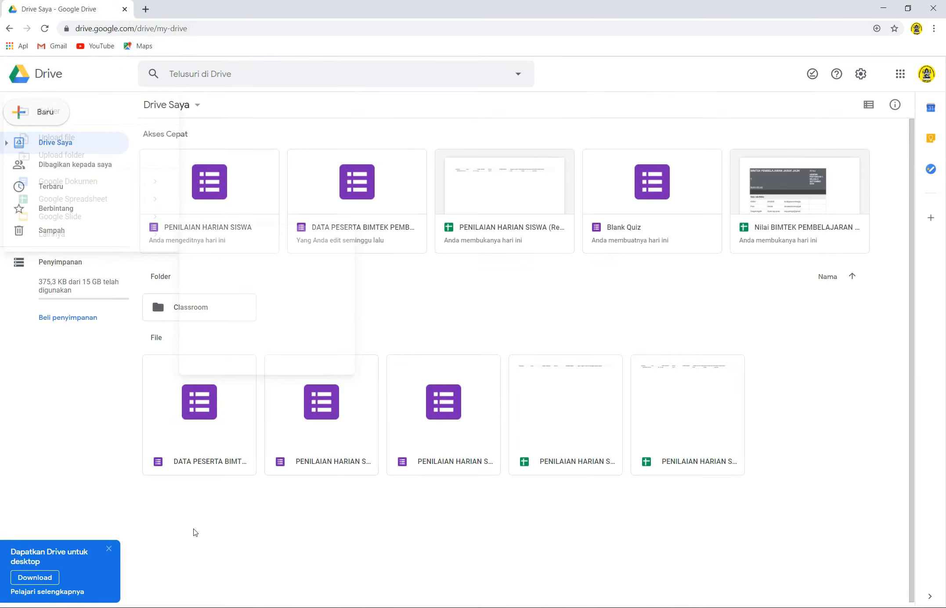
click(109, 548)
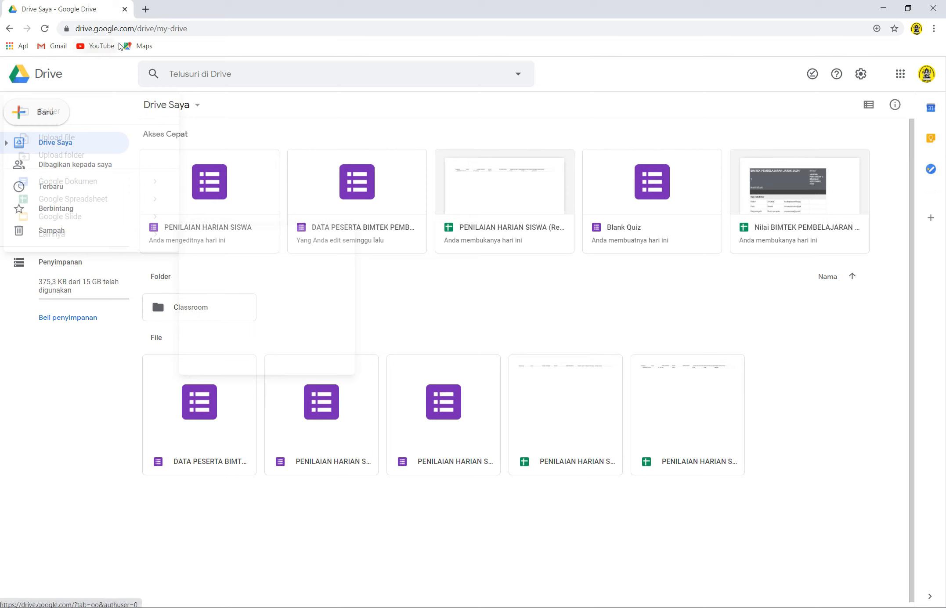
View the options for creating new items in Drive, and close the browser.
click(18, 107)
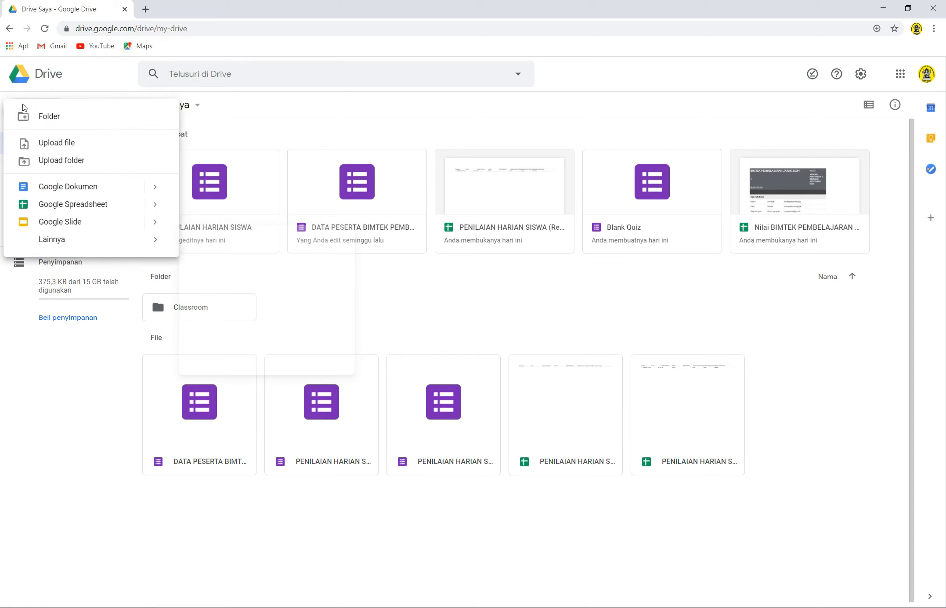
click(796, 428)
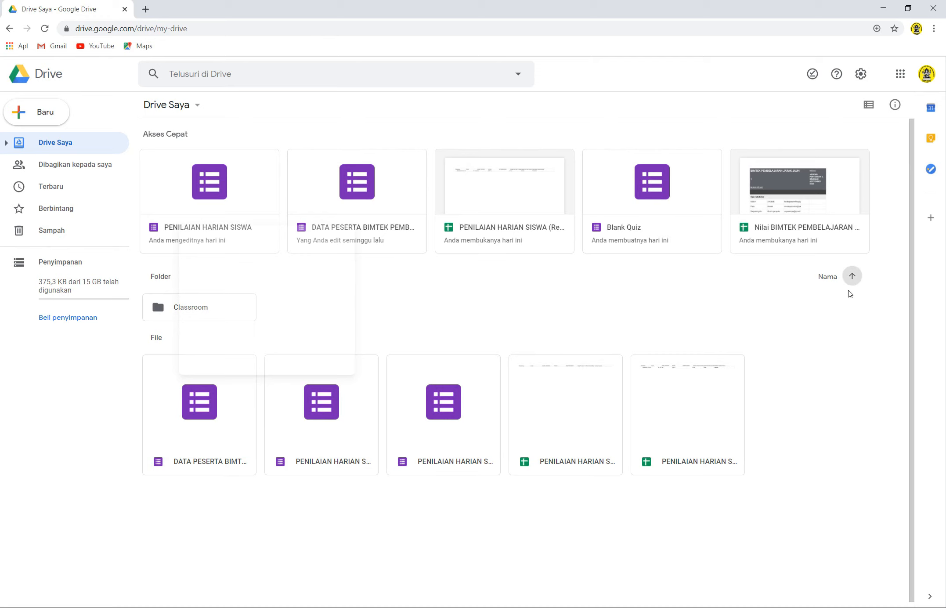
click(933, 8)
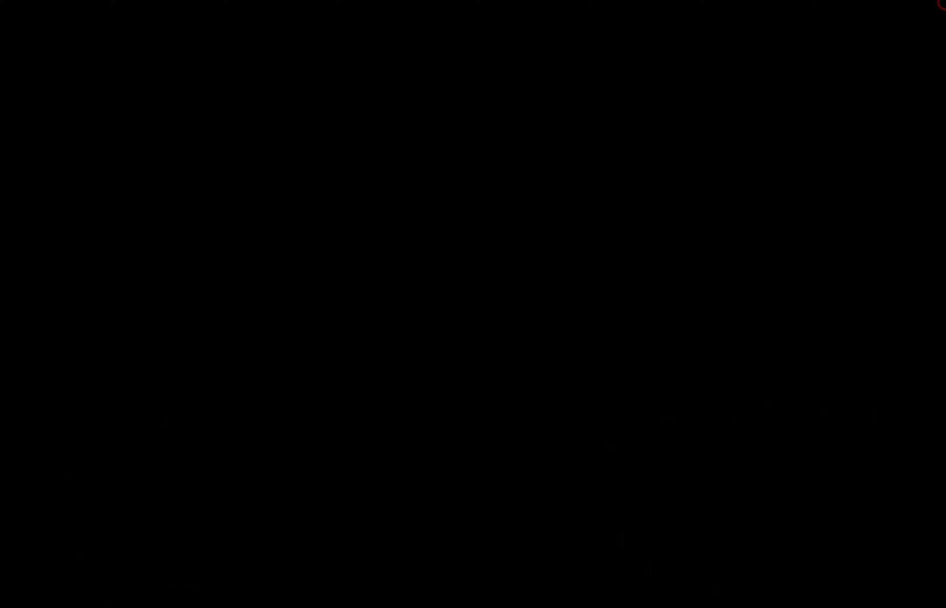